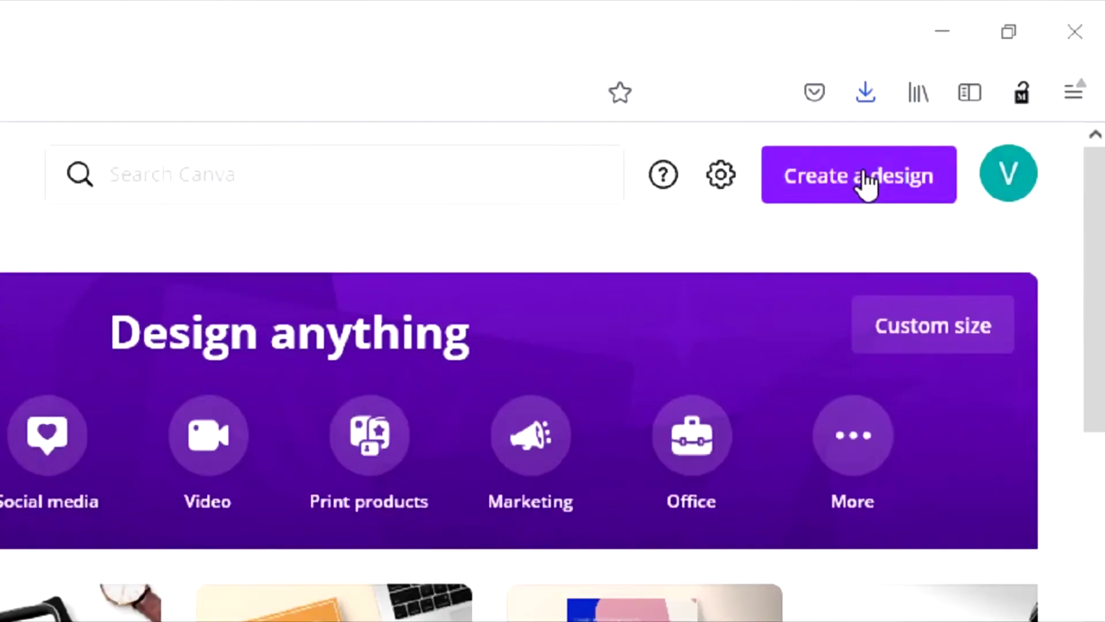
Create a blank Instagram Post design and set its page background colour to #F8E6E6
left_click(866, 184)
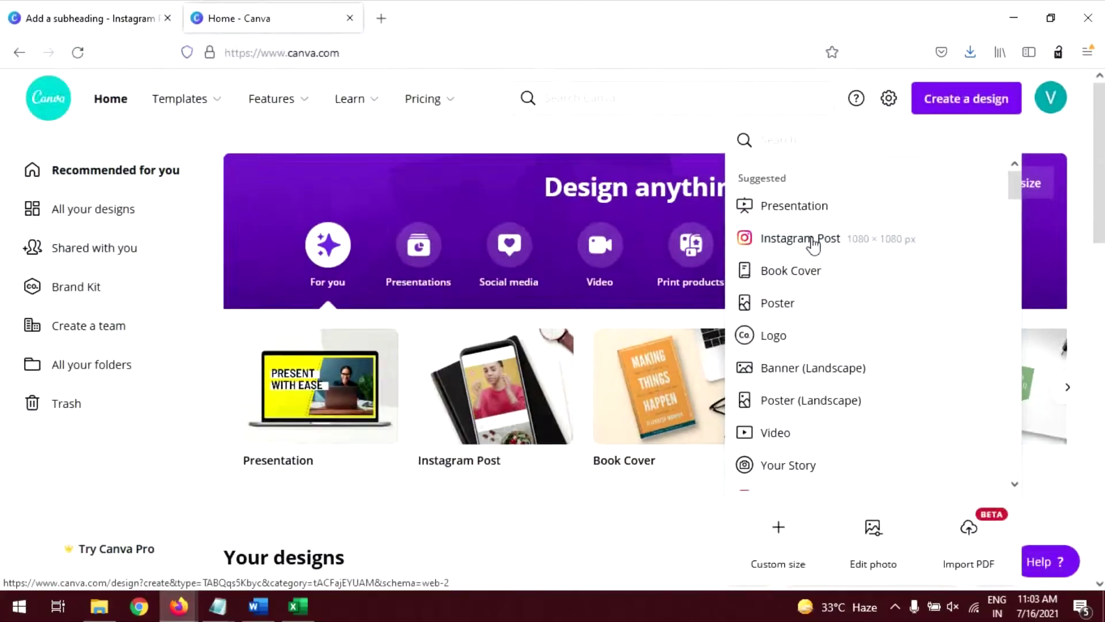
left_click(813, 245)
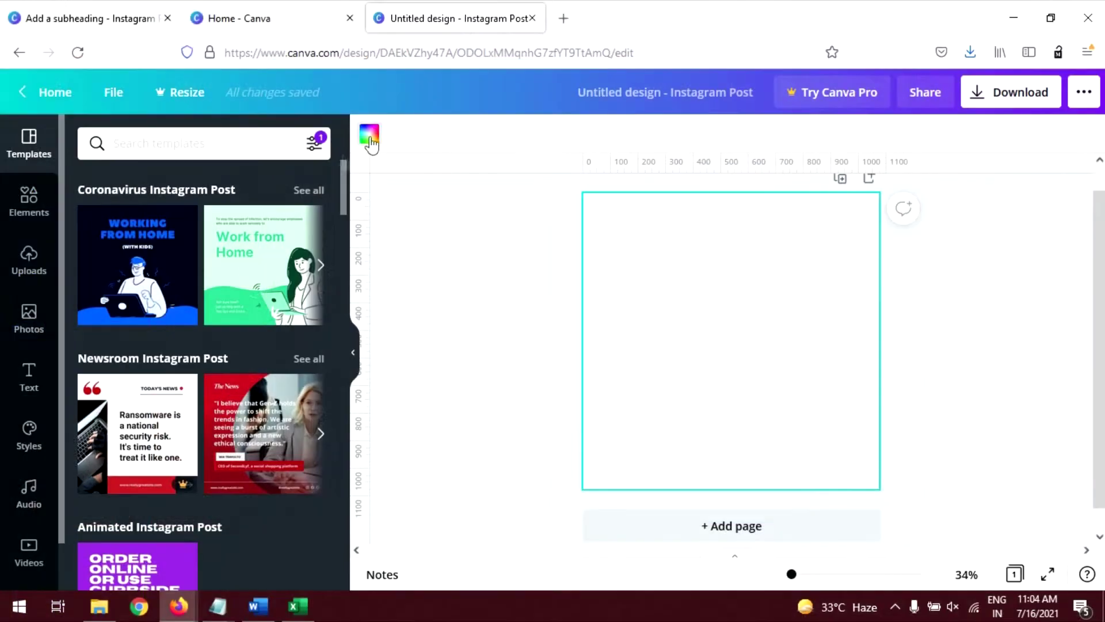
left_click(369, 135)
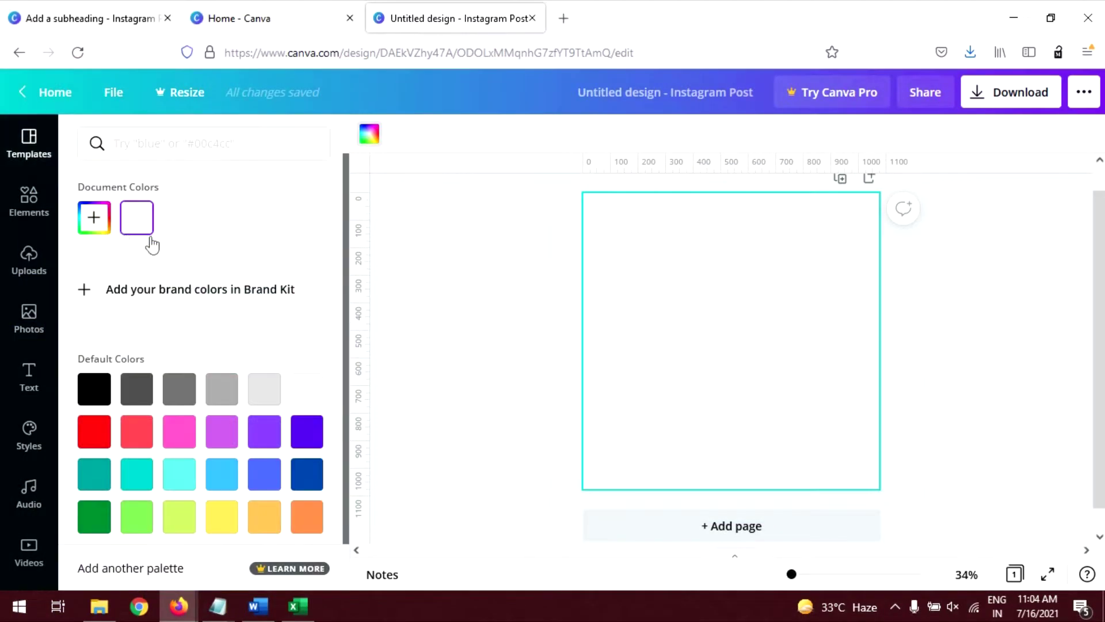
left_click(92, 218)
left_click_drag(101, 266, 111, 269)
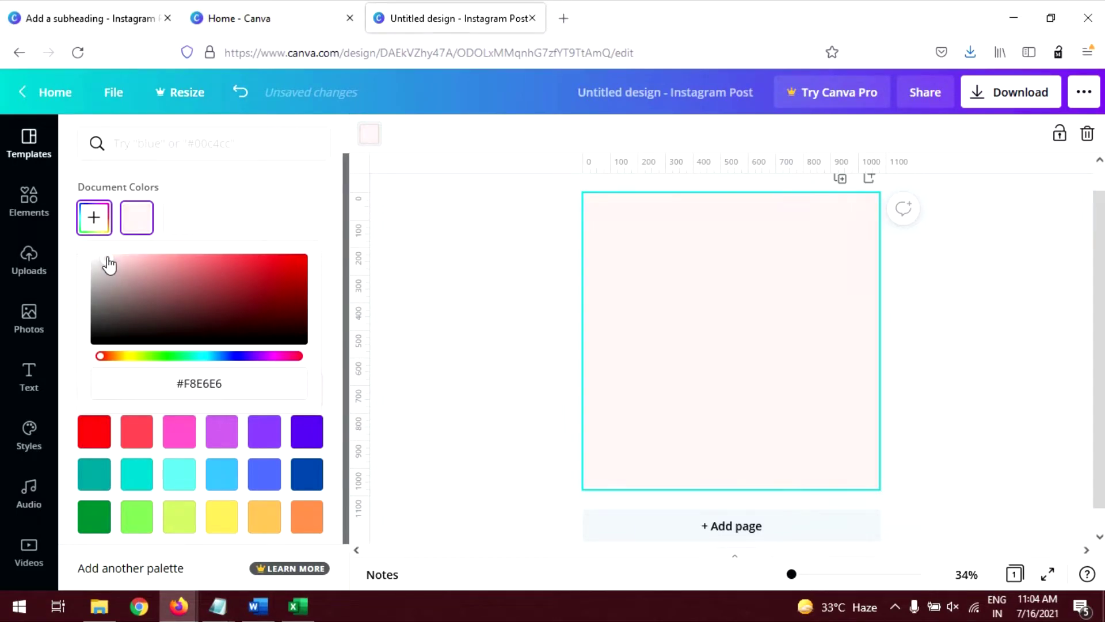
left_click(173, 377)
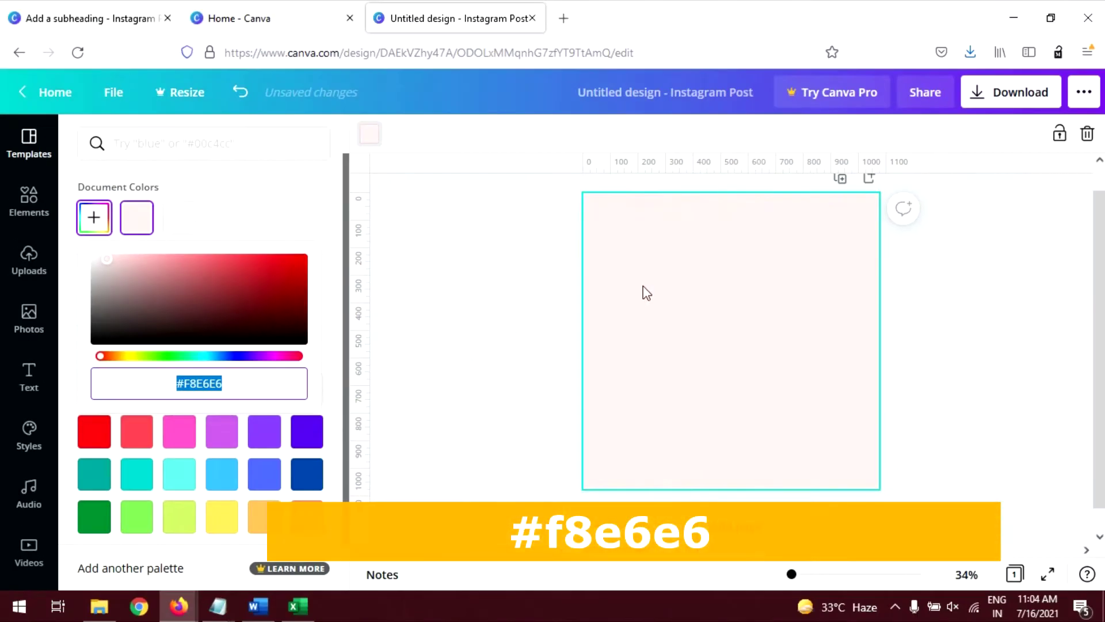
left_click(645, 292)
left_click(488, 291)
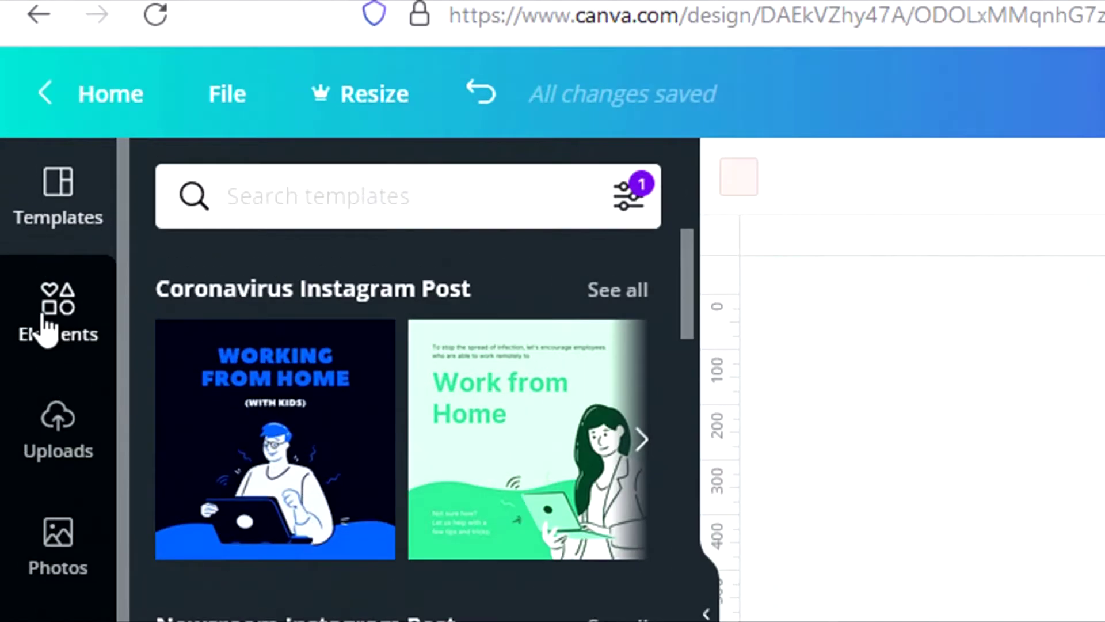
Search the elements library for "rectangle" and add the plain filled square shape to the page
left_click(46, 328)
left_click(276, 197)
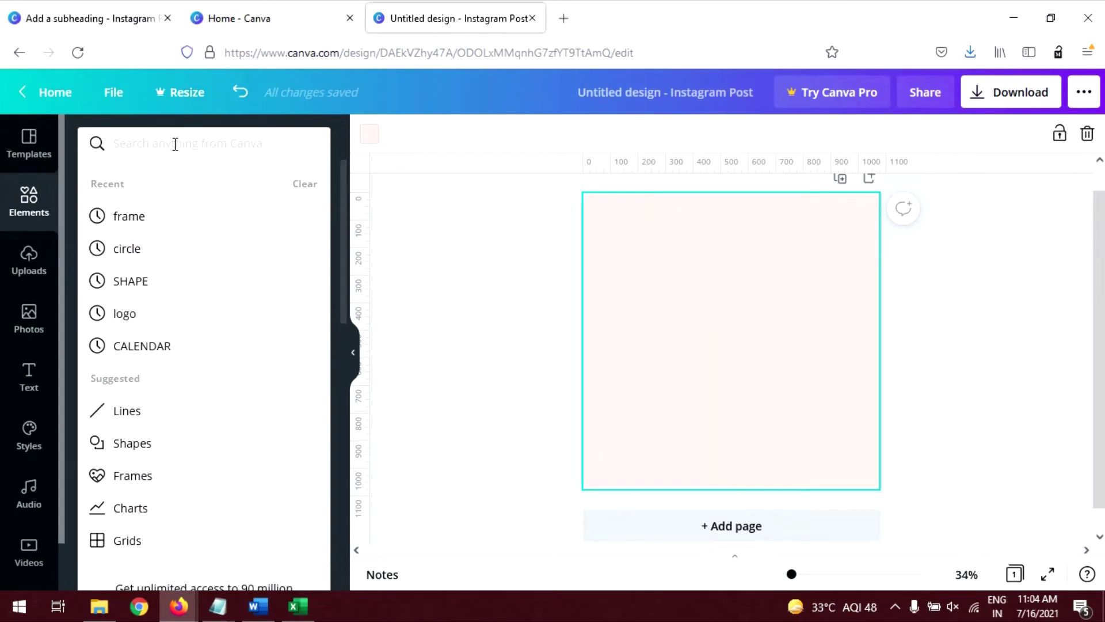
type("rec")
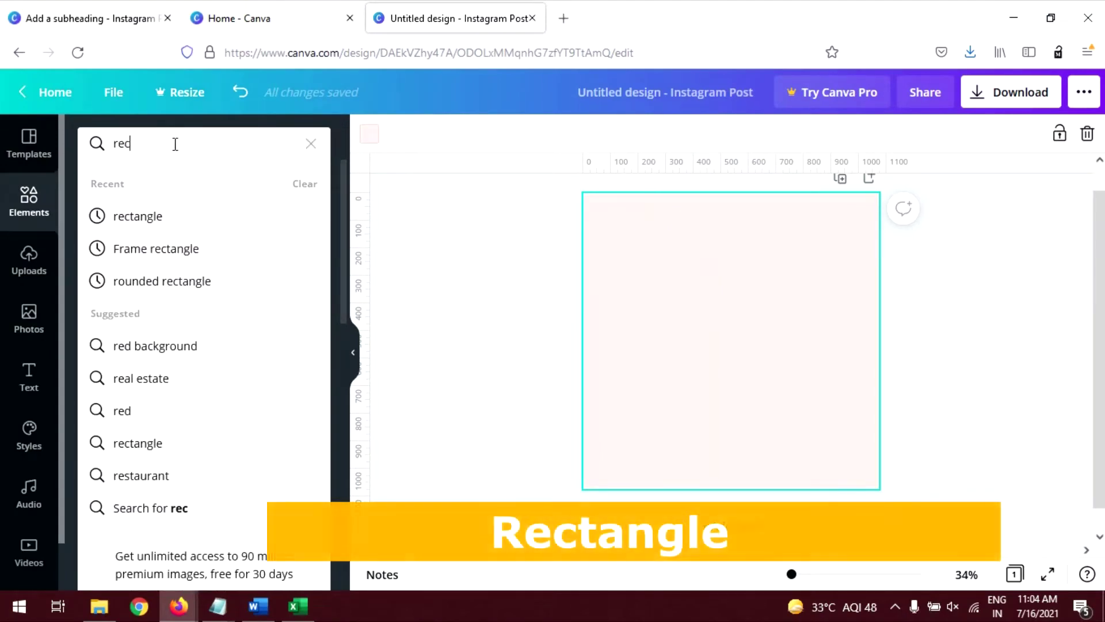
type("tangle`")
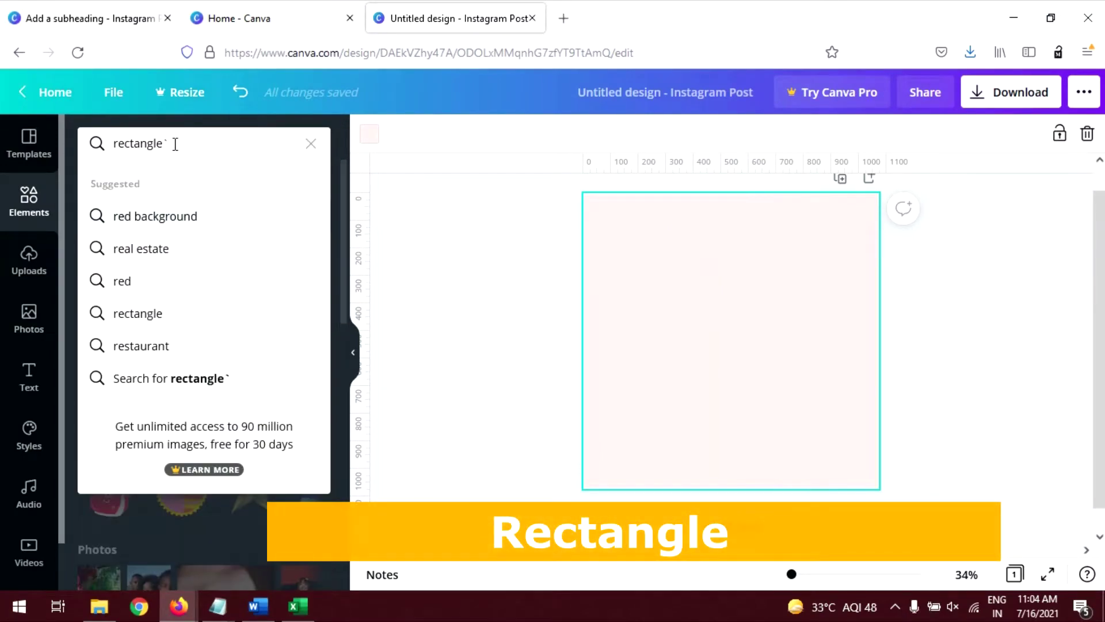
key("BackSpace")
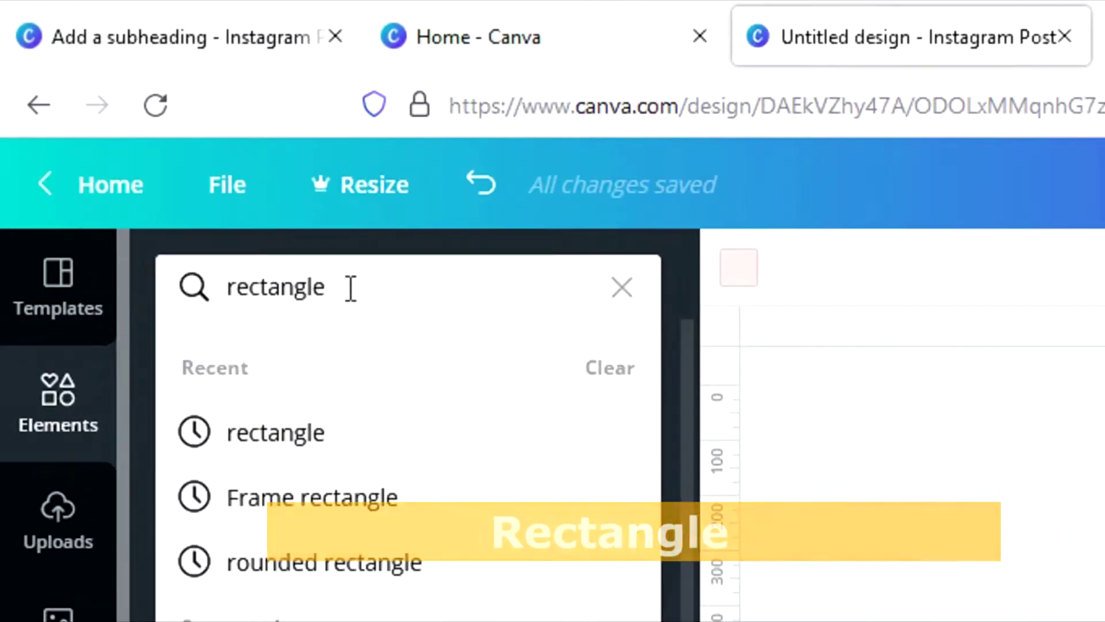
key("Return")
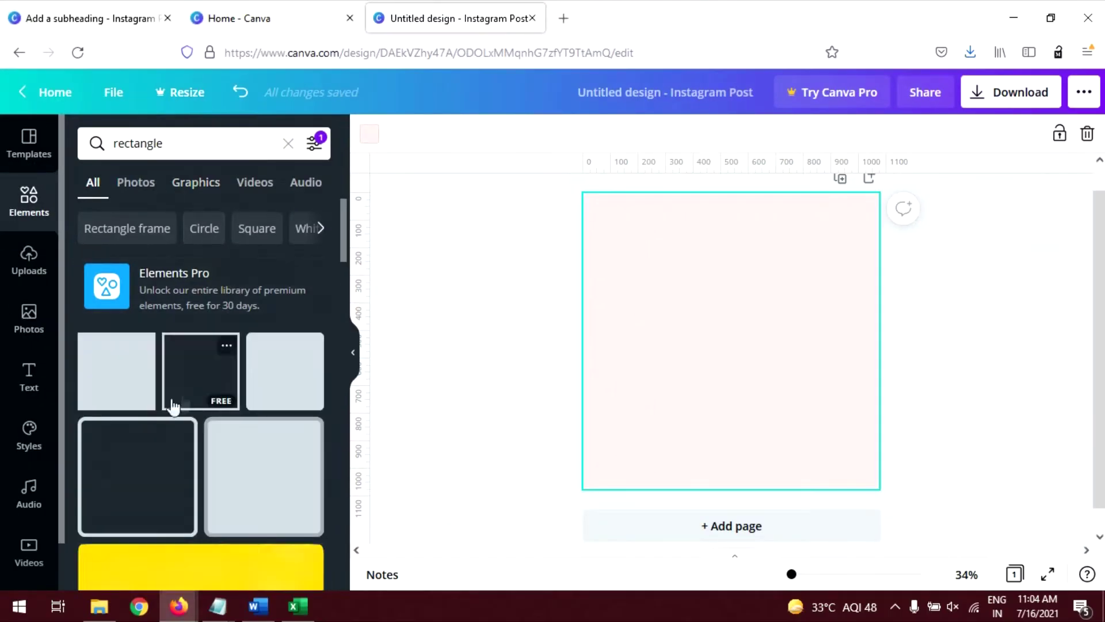
left_click(103, 381)
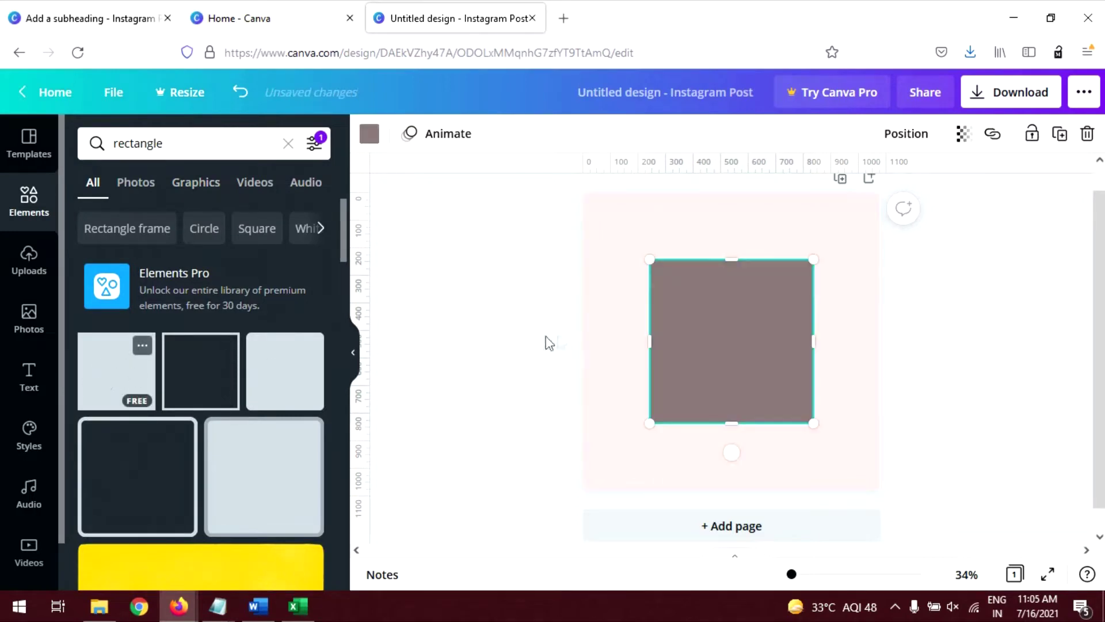
Reshape the square into a page-wide band about 132 px high, tilt it upward to the right and extend its ends past the page edges
left_click_drag(725, 260, 663, 361)
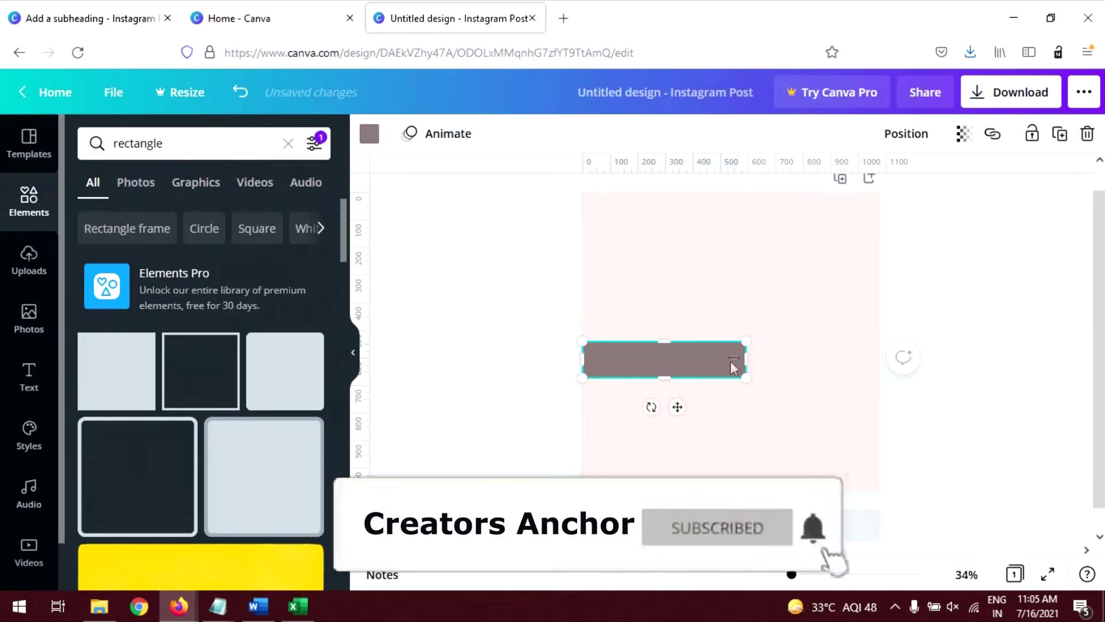
left_click_drag(747, 359, 879, 360)
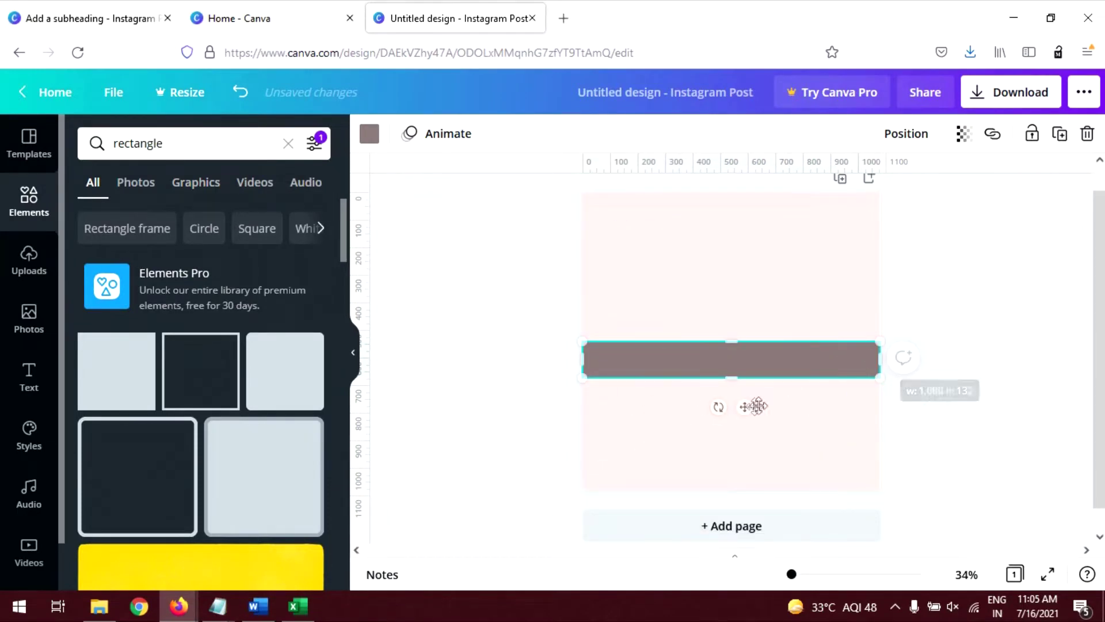
mouse_move(718, 407)
left_mouse_down()
mouse_move(740, 410)
mouse_move(730, 407)
left_mouse_up()
left_click_drag(872, 314, 917, 303)
left_click_drag(558, 395, 558, 400)
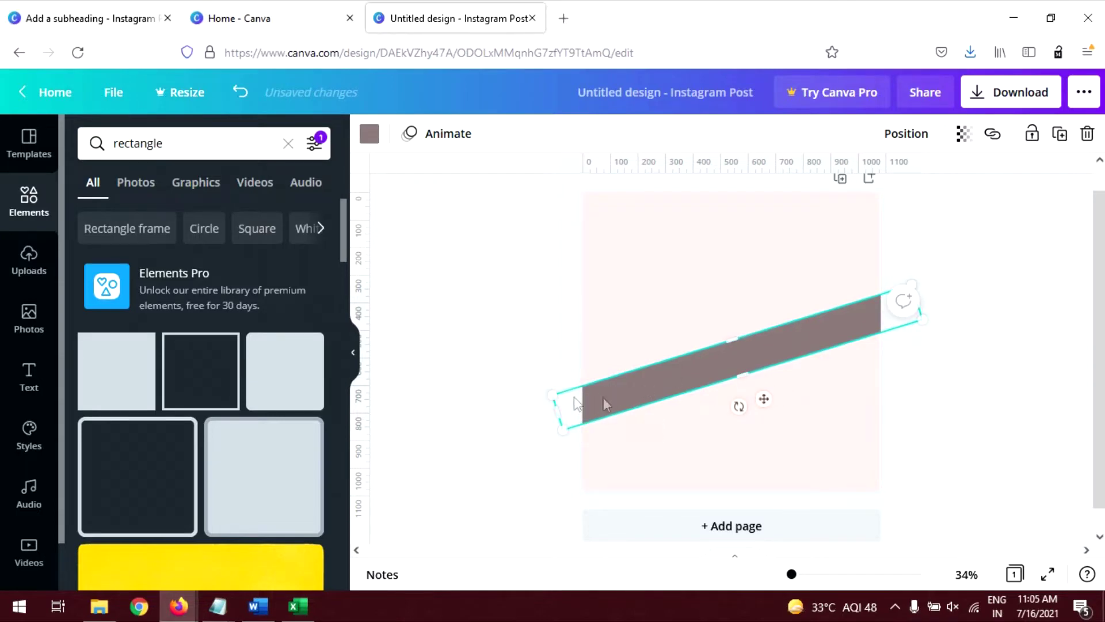
left_click_drag(739, 407, 736, 411)
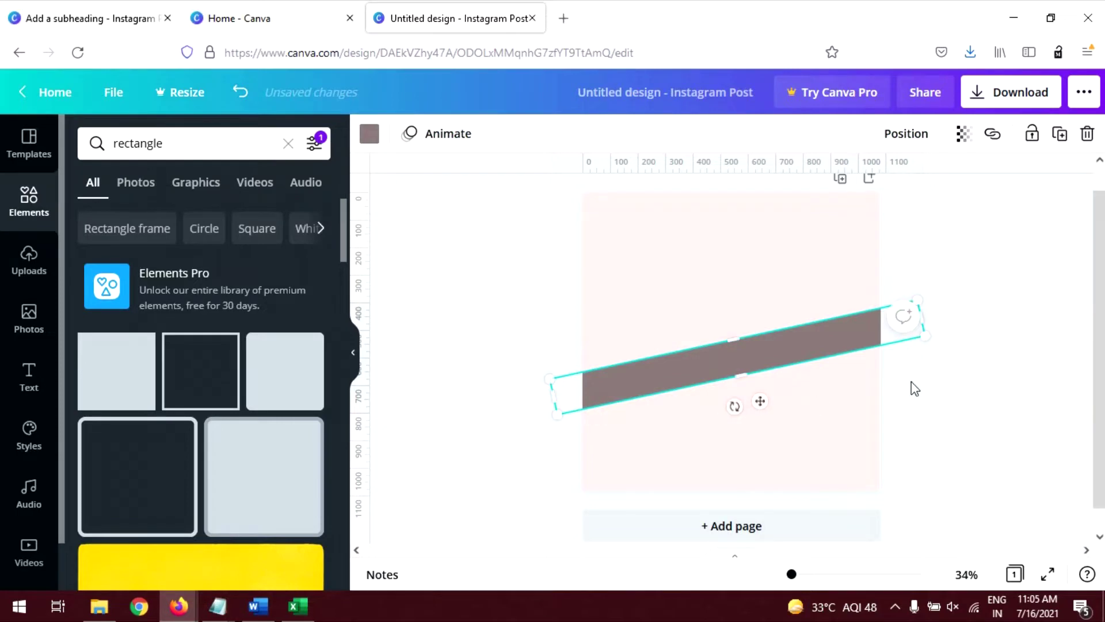
left_click(911, 382)
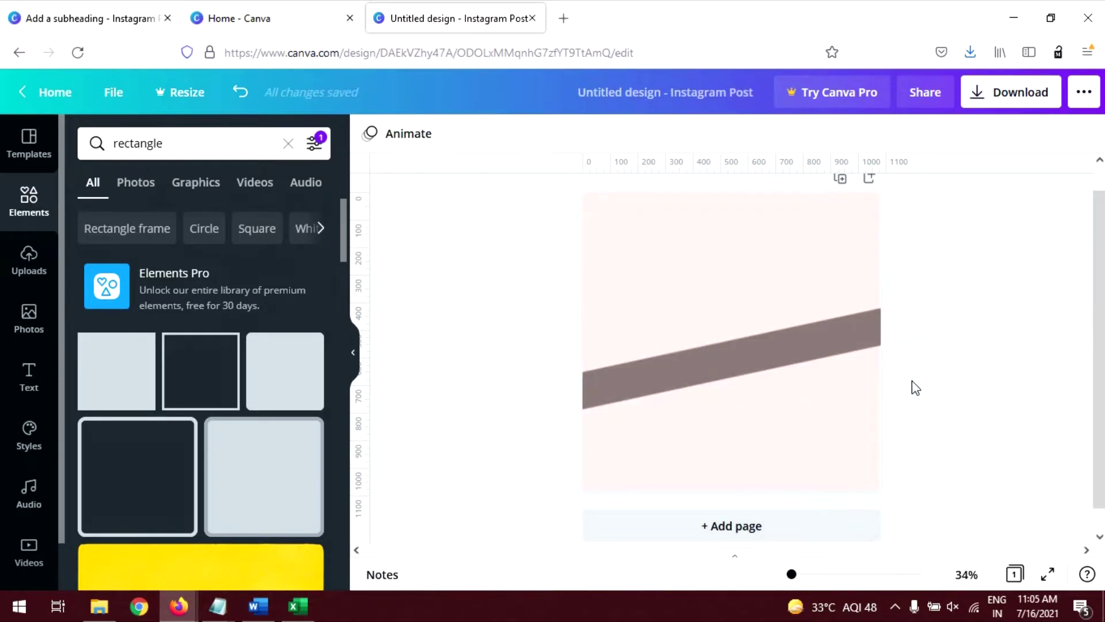
Nudge the slanted band slightly further down the page
left_click(679, 361)
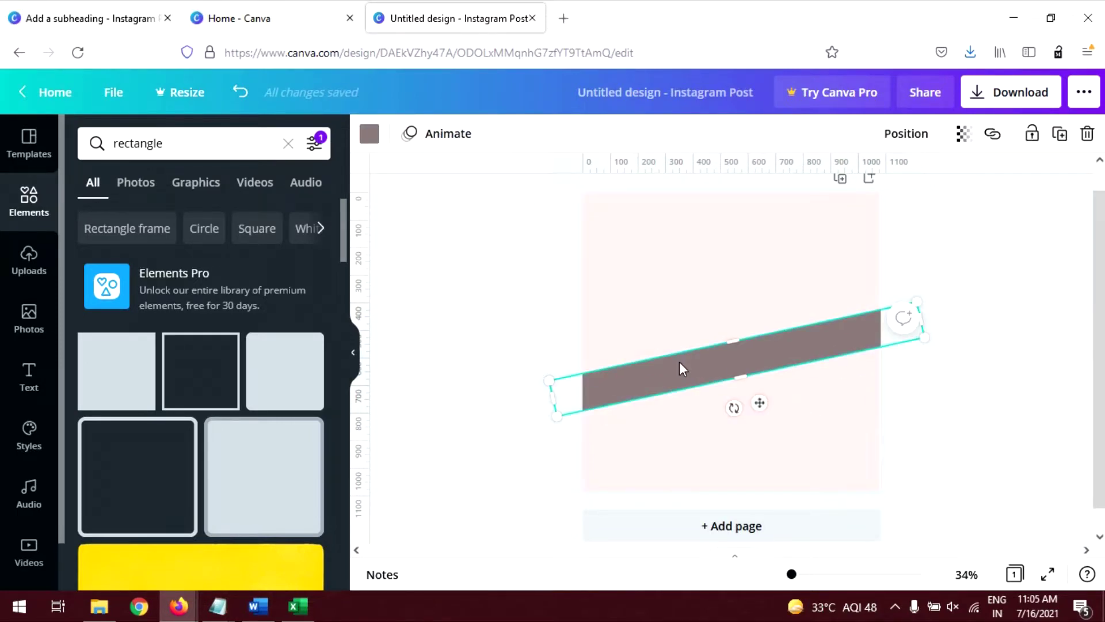
key("shift+Down")
key("shift+Down")
key("shift+Down")
key("shift+Down")
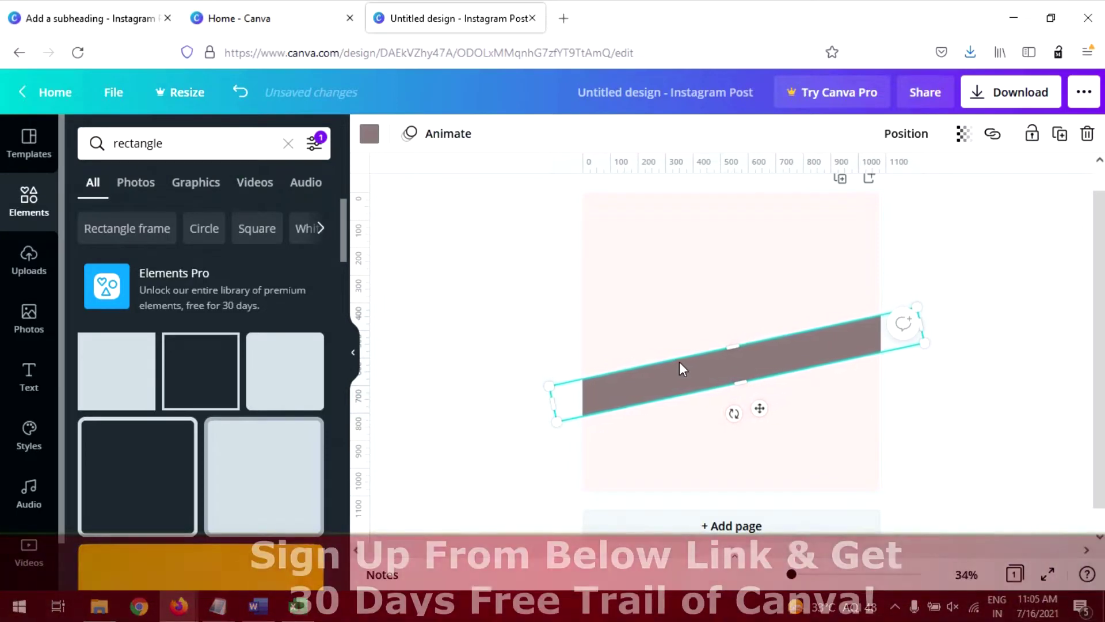
key("shift+Down")
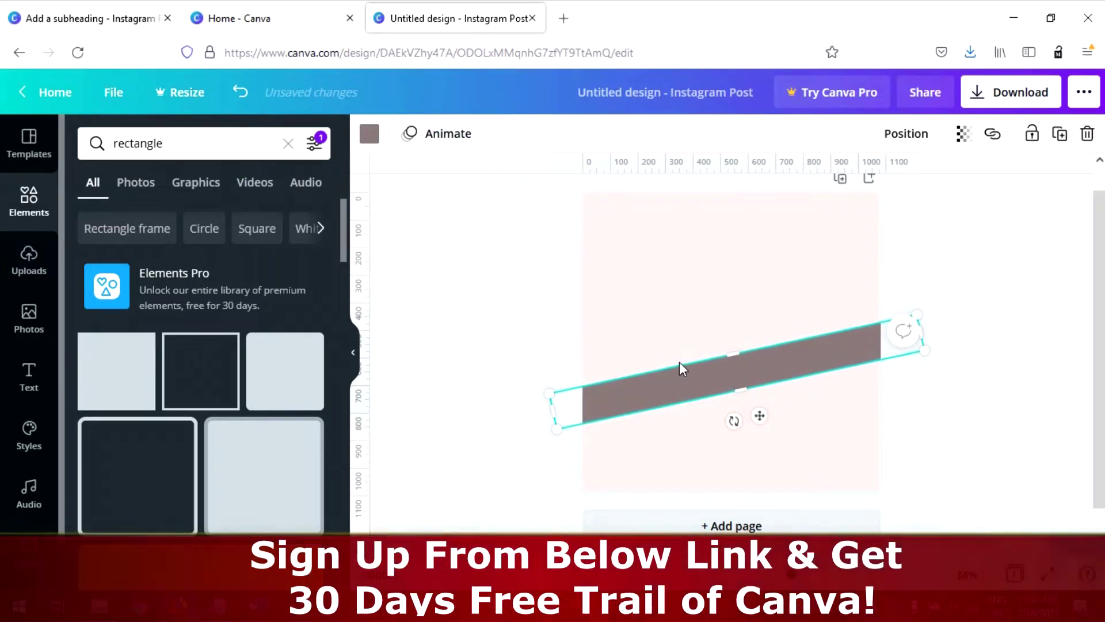
left_click(1049, 398)
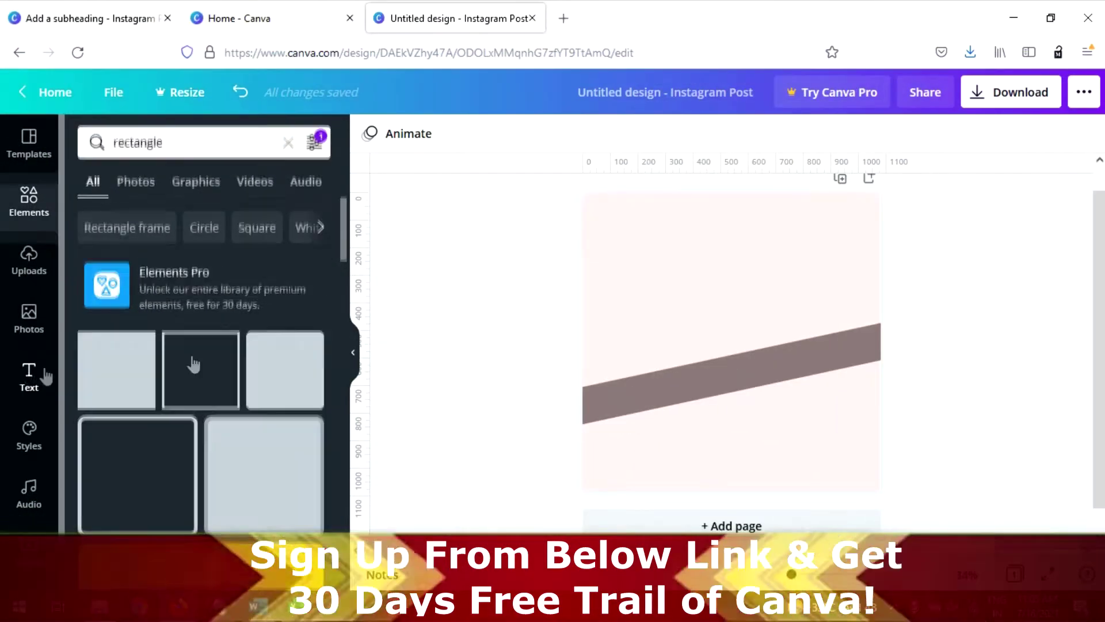
Add the subheading "JOIN OUR NEXT WEBINAR" in the page's upper-left corner, scaled down to about 444 px wide
left_click(63, 432)
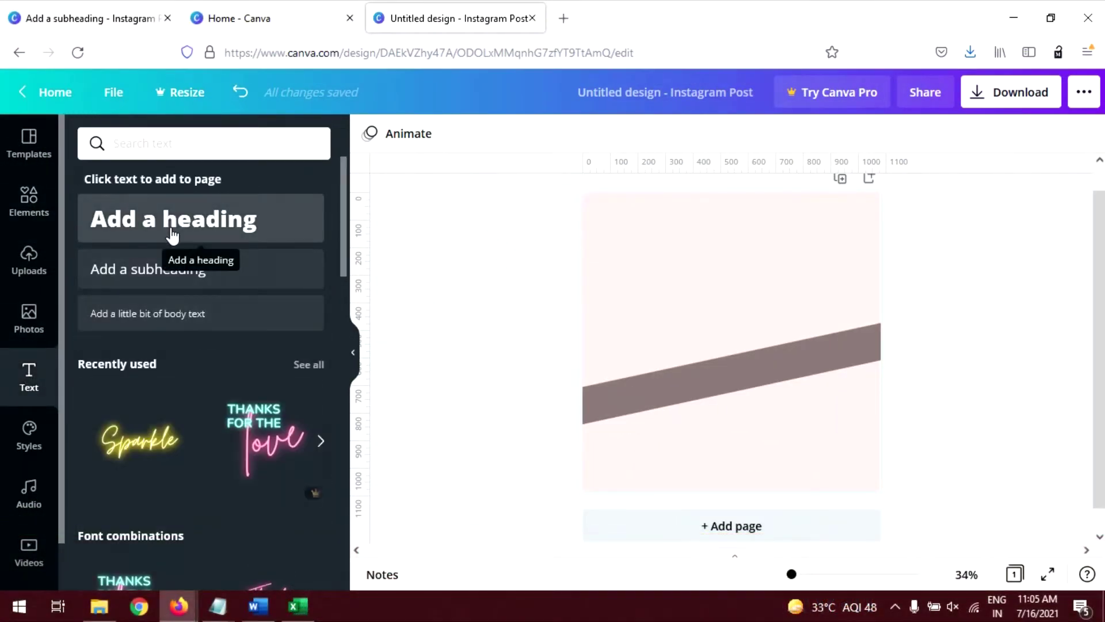
left_click(185, 266)
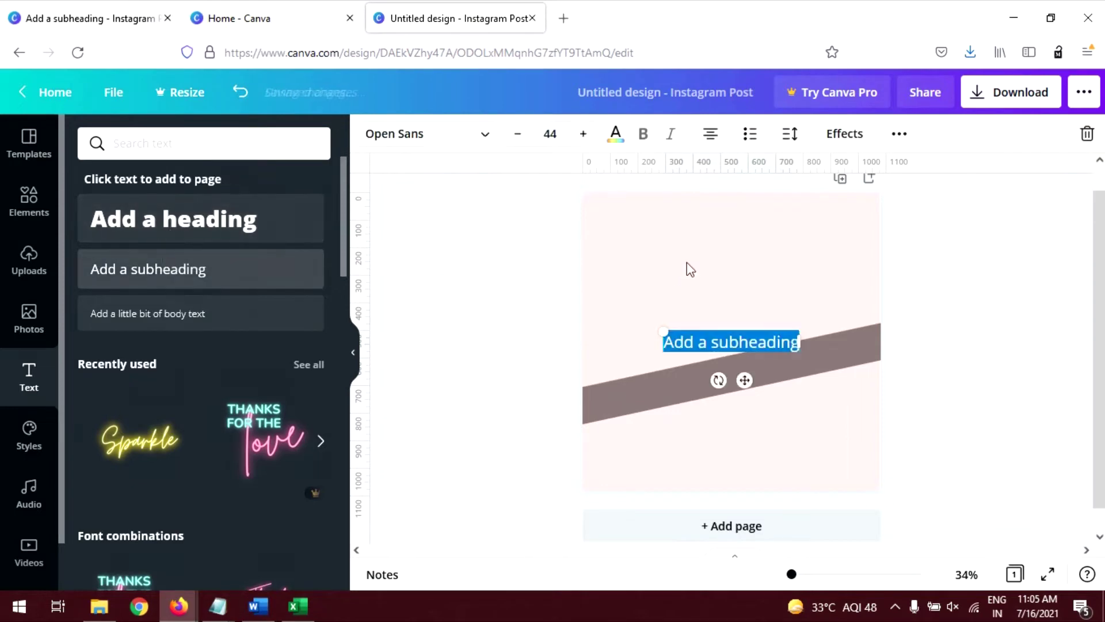
type("JOIN OUR NEXT WEBINAR")
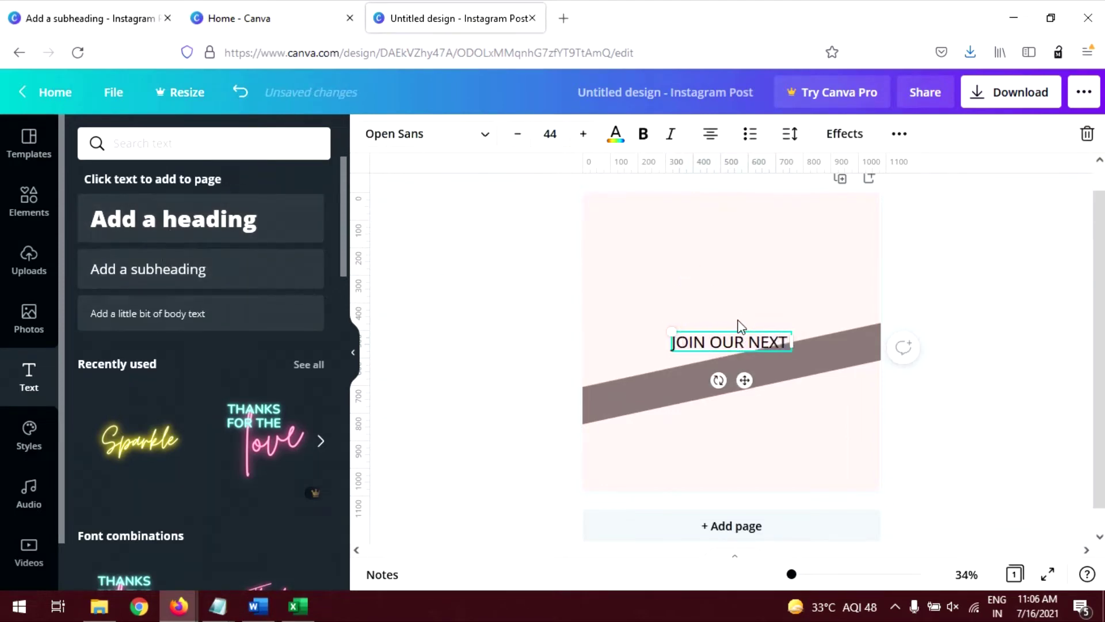
left_click_drag(743, 379, 706, 252)
left_click_drag(783, 226, 714, 218)
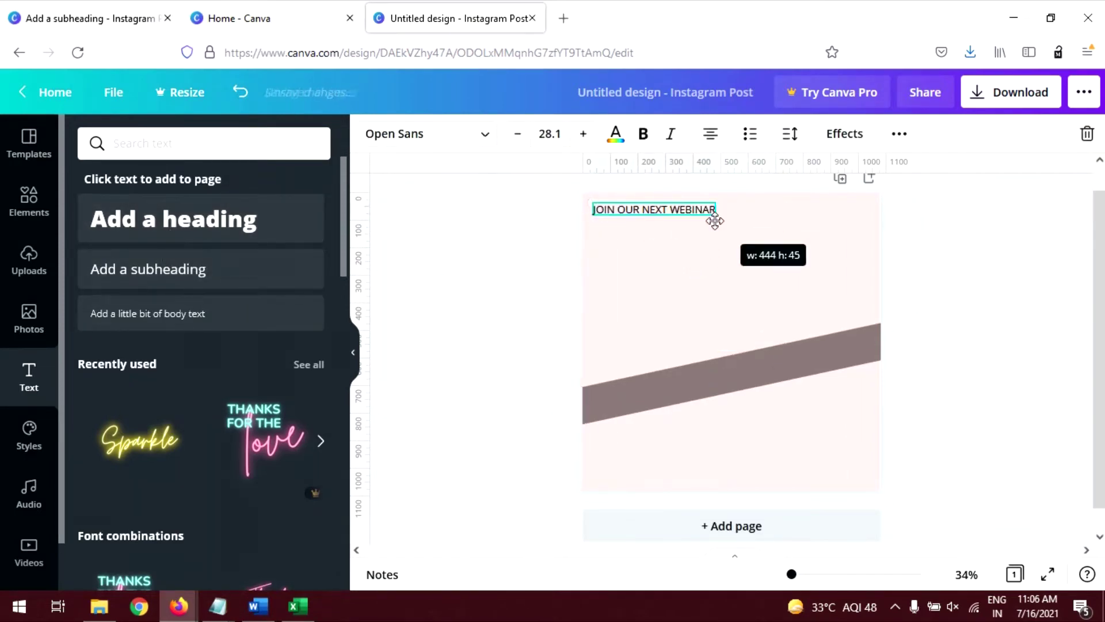
left_click(548, 227)
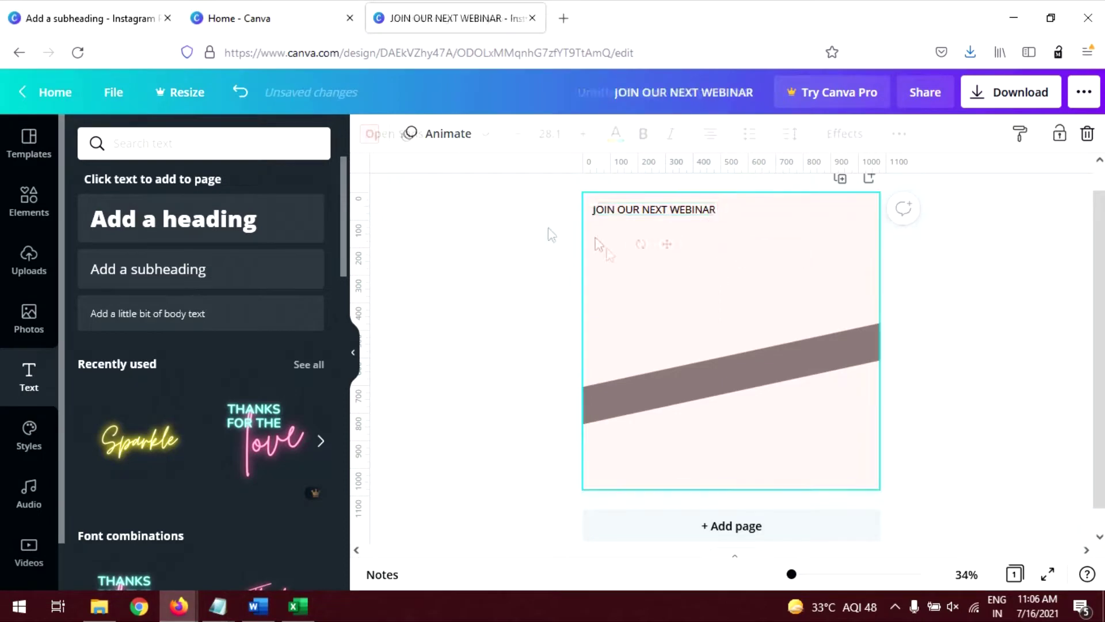
Add a heading reading "MARKETING STRATEGIES FOR BEGINNER" and left-align its text
left_click(141, 233)
type("MARKETING ST")
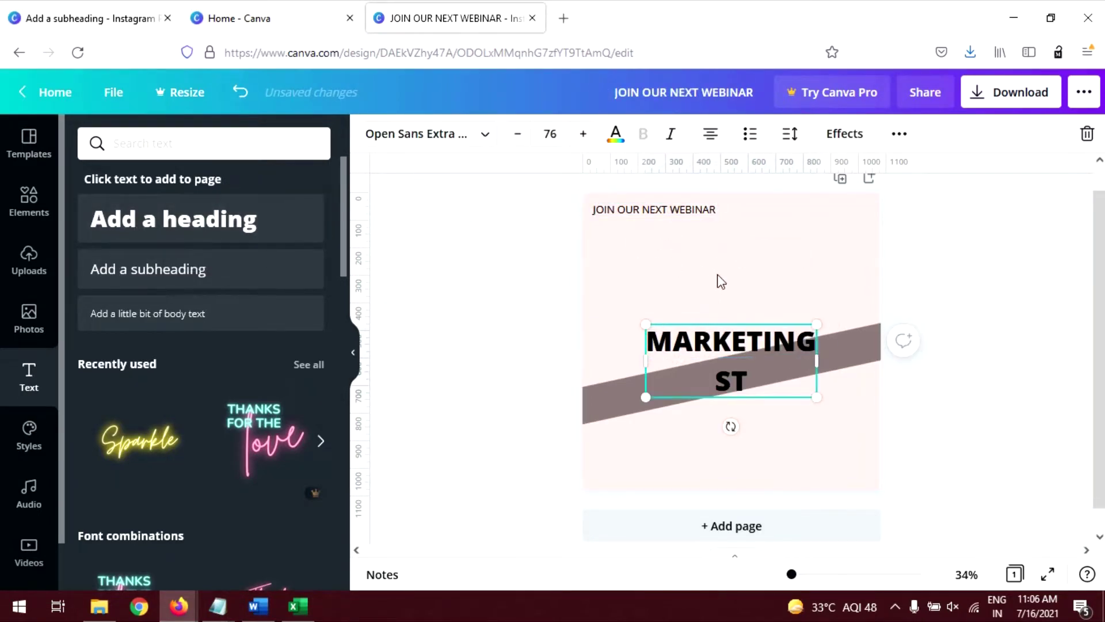
type("RATEGIES FOR BEGINNER")
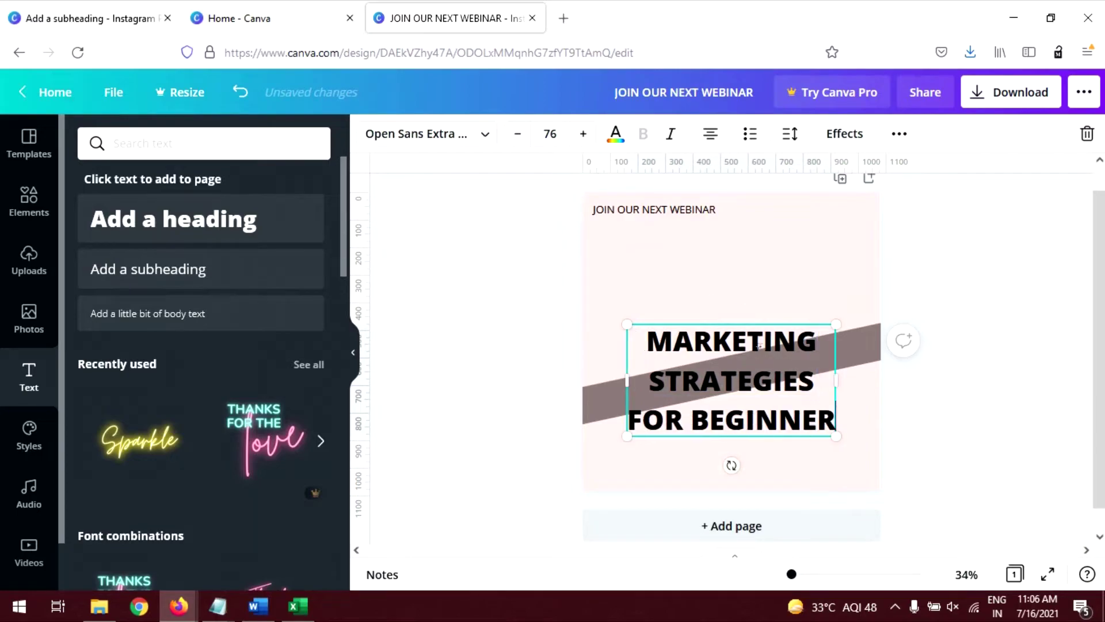
key("ctrl+a")
left_click(710, 134)
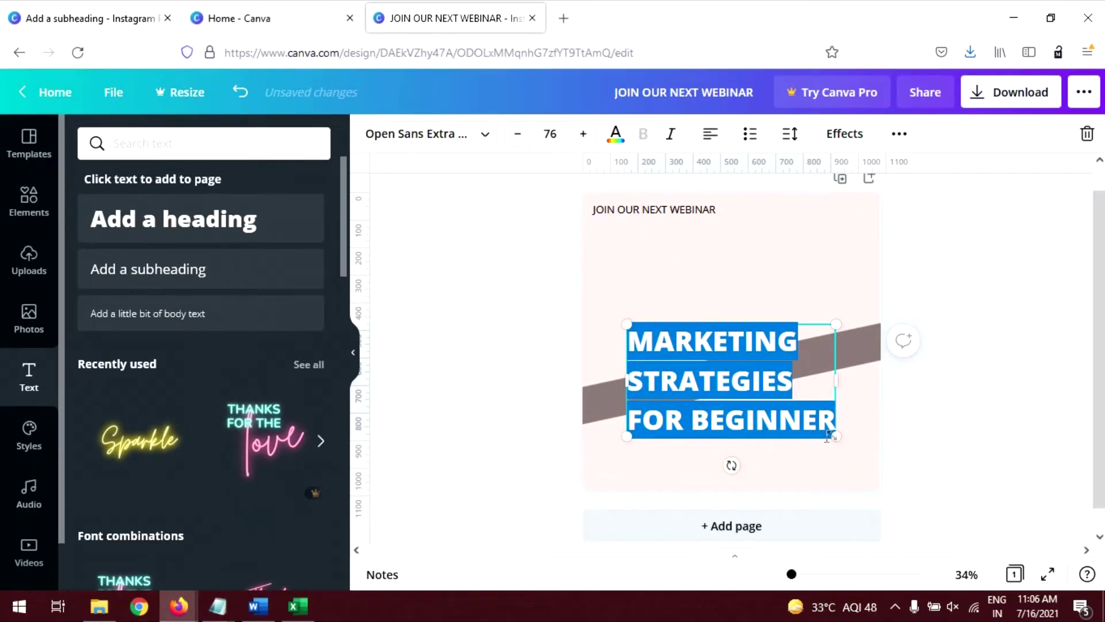
Shrink the marketing heading and place it directly under the webinar line, aligned with that line's left edge
left_click_drag(829, 436, 752, 392)
key("Escape")
left_click_drag(691, 370, 657, 268)
left_click(758, 308)
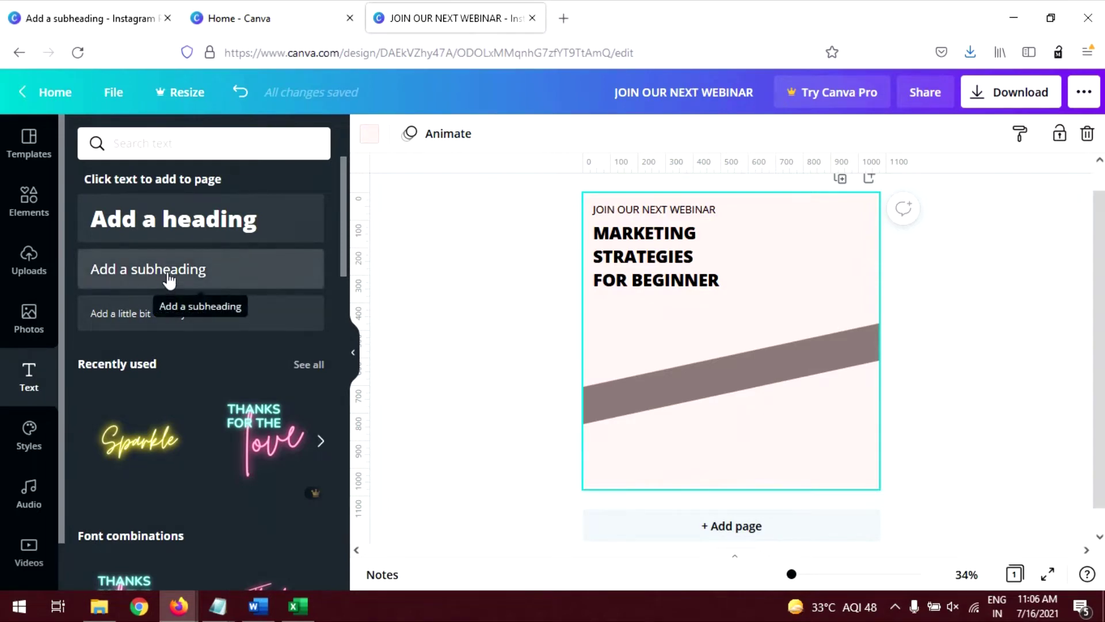
Add a subheading with the date and time "July 19 Monday | 09:00 AM"
left_click(230, 282)
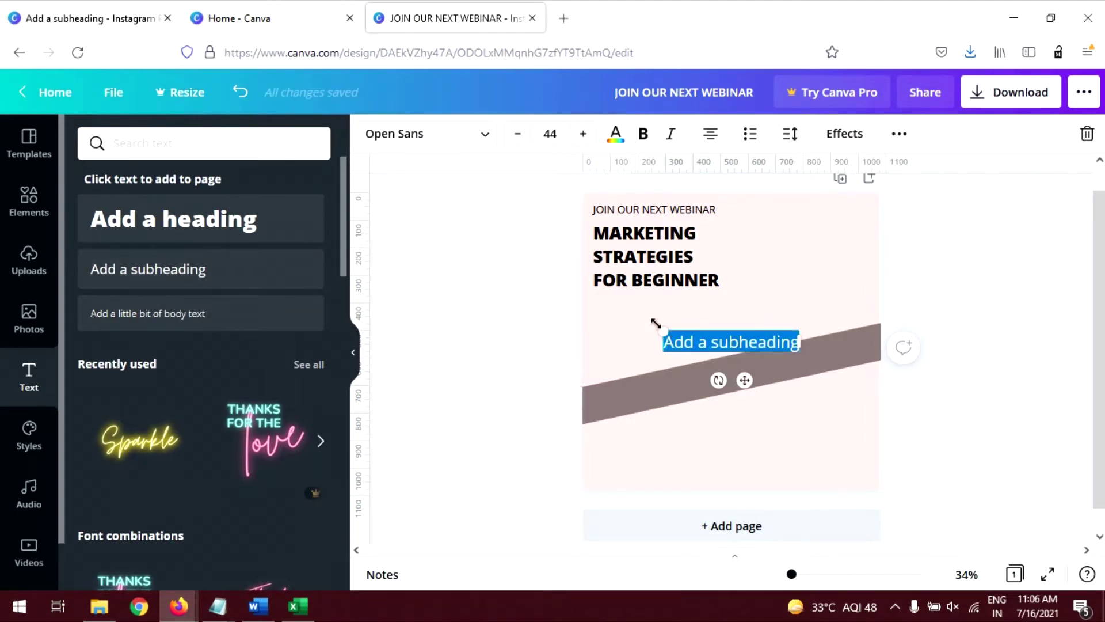
type("MAY")
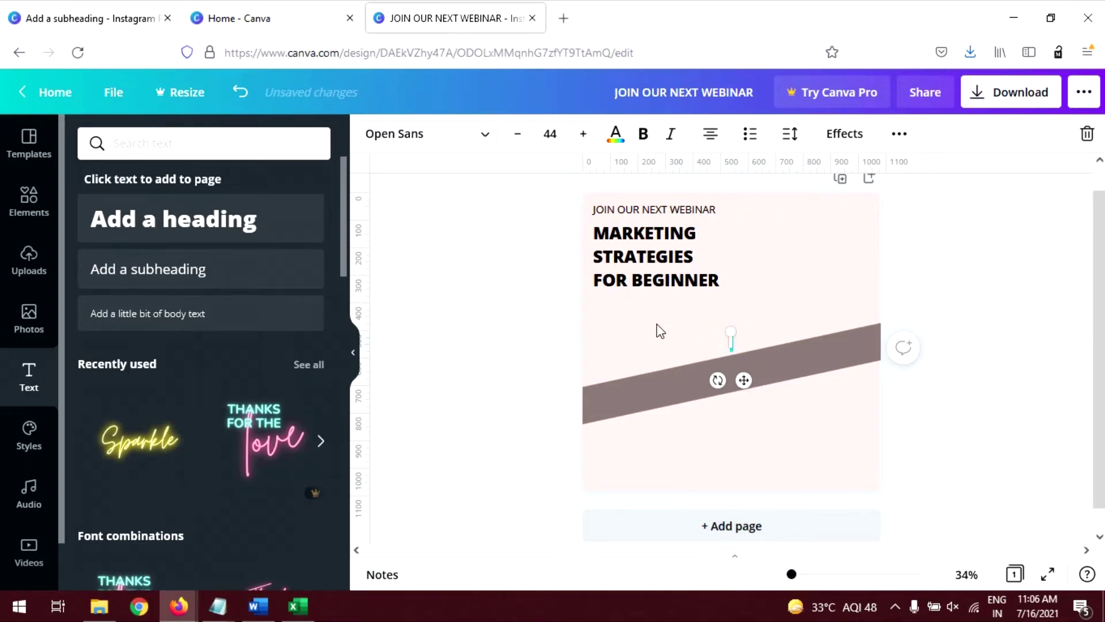
type("July 19 Monday | 12:")
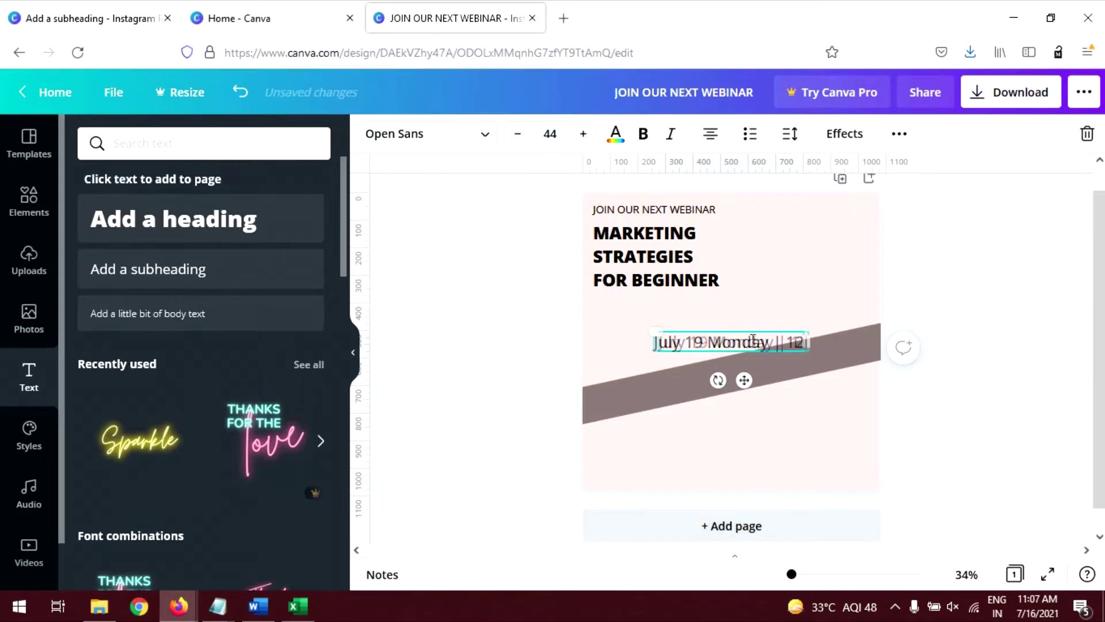
key("BackSpace")
key("BackSpace")
key("BackSpace")
type("09:00 AM")
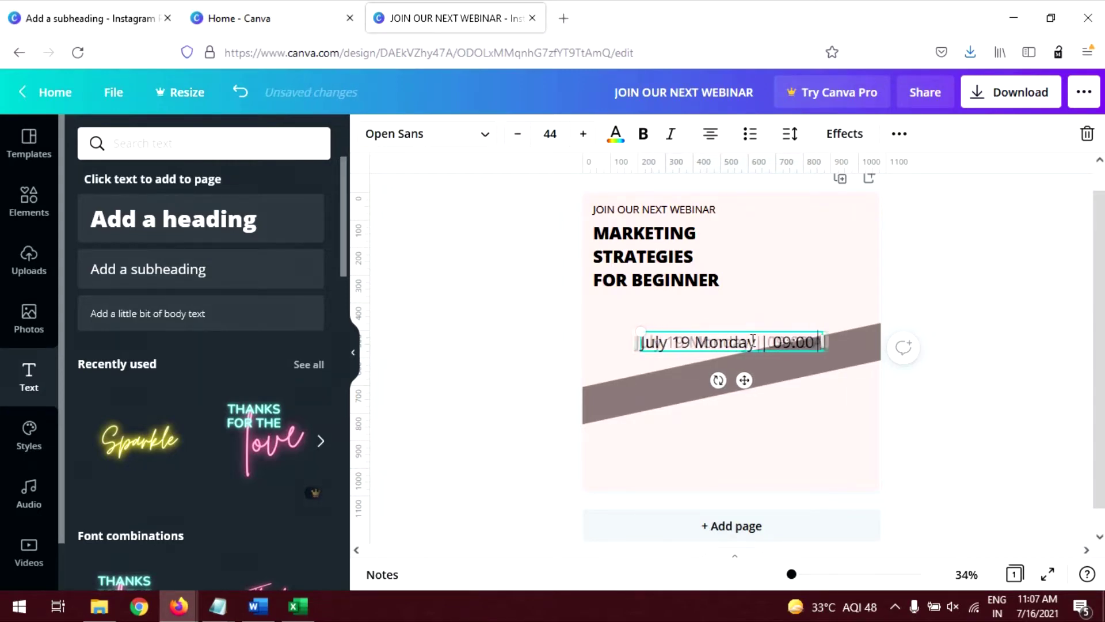
Shrink the date and time line and reposition it beneath the marketing heading
left_click(768, 358)
left_click(765, 348)
left_click_drag(835, 351, 772, 346)
left_click_drag(715, 376, 692, 349)
left_click_drag(748, 316, 723, 328)
left_click(523, 305)
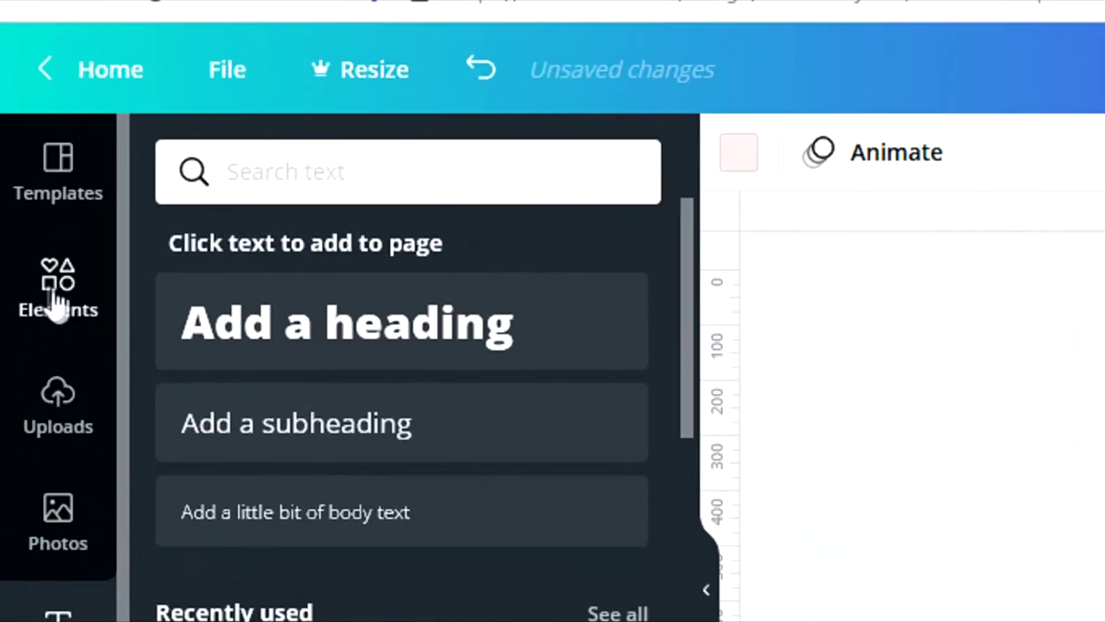
Search the elements library for "CALENDAR" and add the free calendar icon with a check mark to the page
left_click(26, 205)
double_click(335, 165)
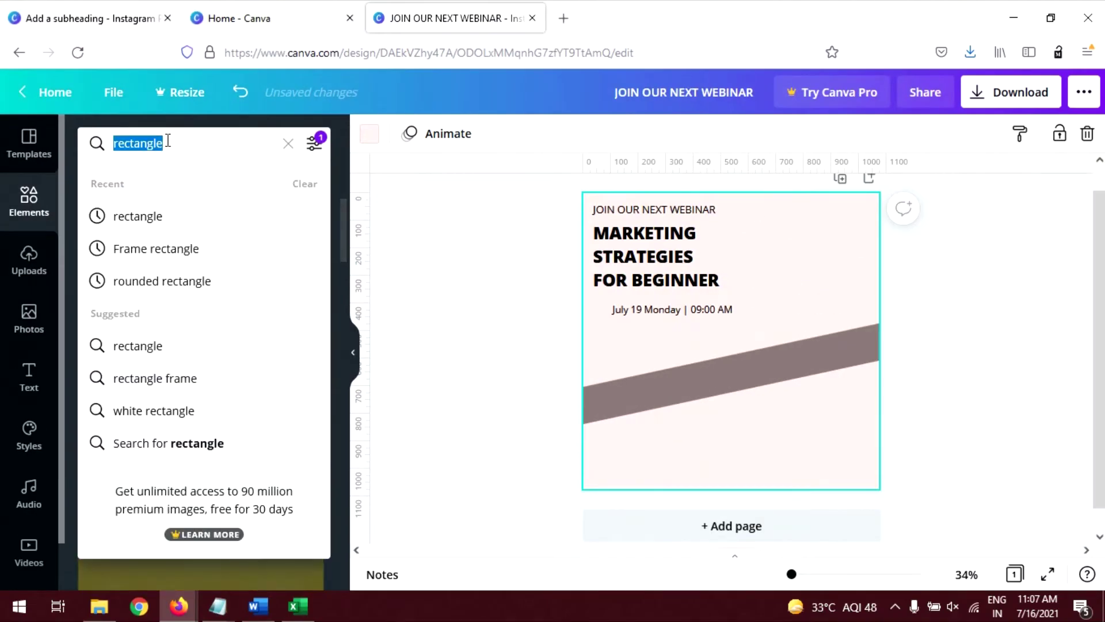
type("cale")
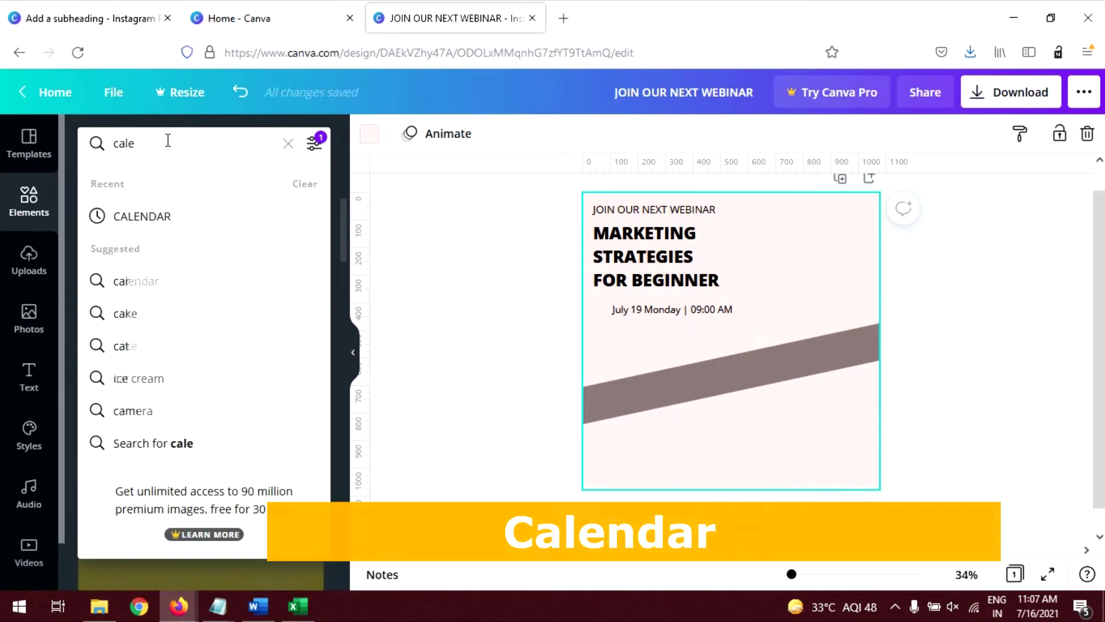
type("NDAR")
key("Return")
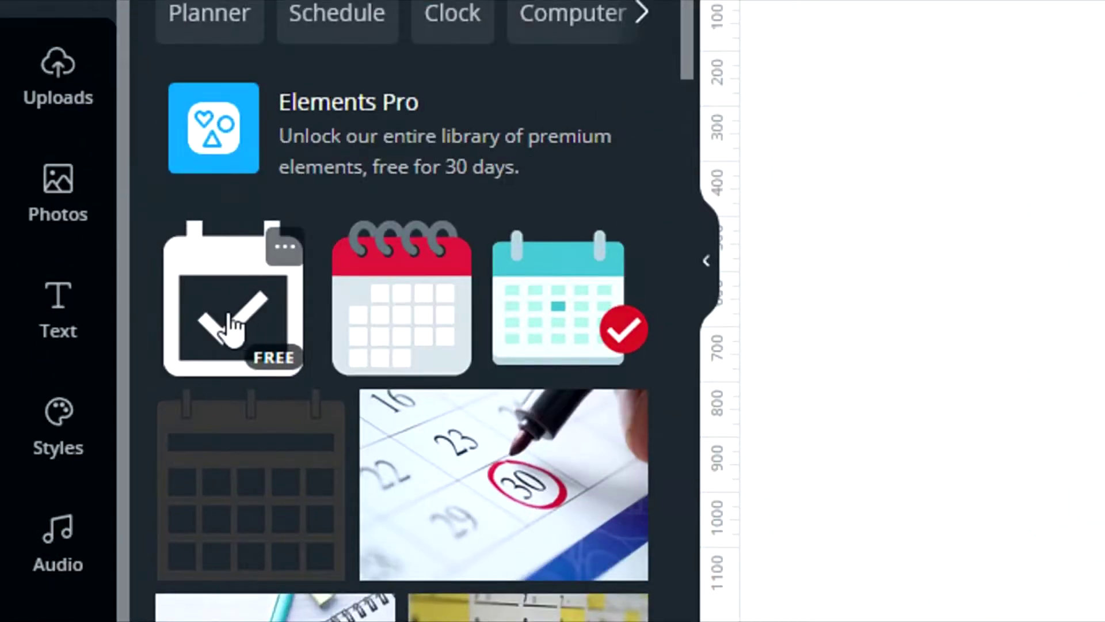
left_click(109, 387)
Shrink the calendar icon and place it in front of the date and time line, below the marketing heading
left_click_drag(786, 400, 745, 372)
left_click_drag(713, 326, 602, 318)
left_click_drag(791, 574, 797, 574)
left_click_drag(637, 423, 688, 404)
left_click_drag(494, 398, 522, 403)
left_click_drag(654, 404, 621, 423)
left_click_drag(541, 392, 529, 400)
Shrink the date and time line slightly so it sits beside the calendar icon
left_click(625, 434)
left_click(624, 434)
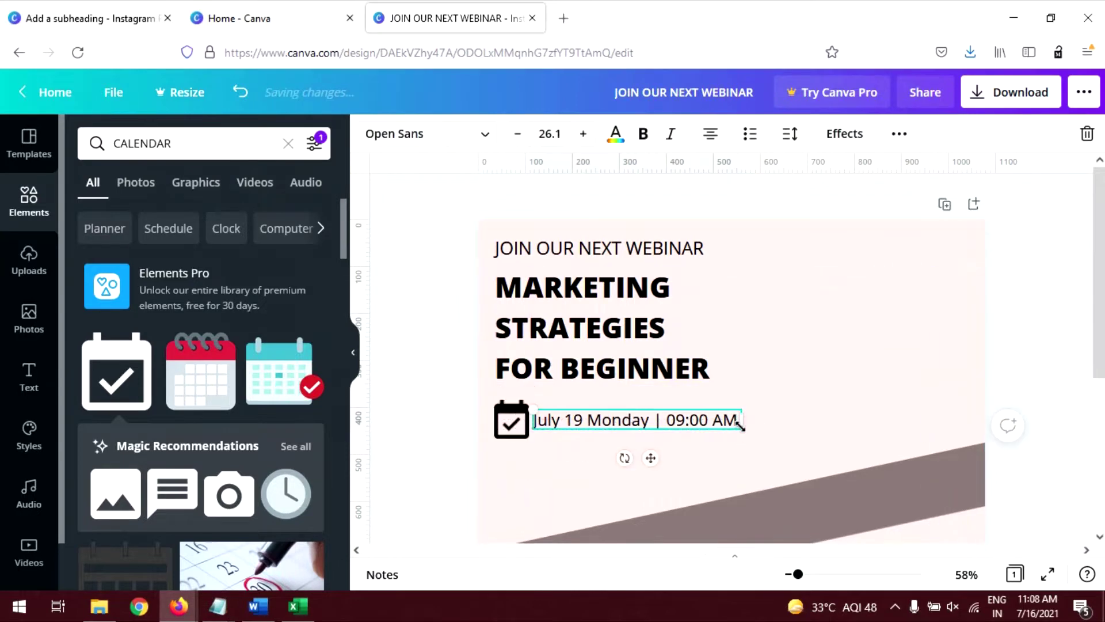
left_click_drag(748, 431, 717, 433)
left_click(772, 458)
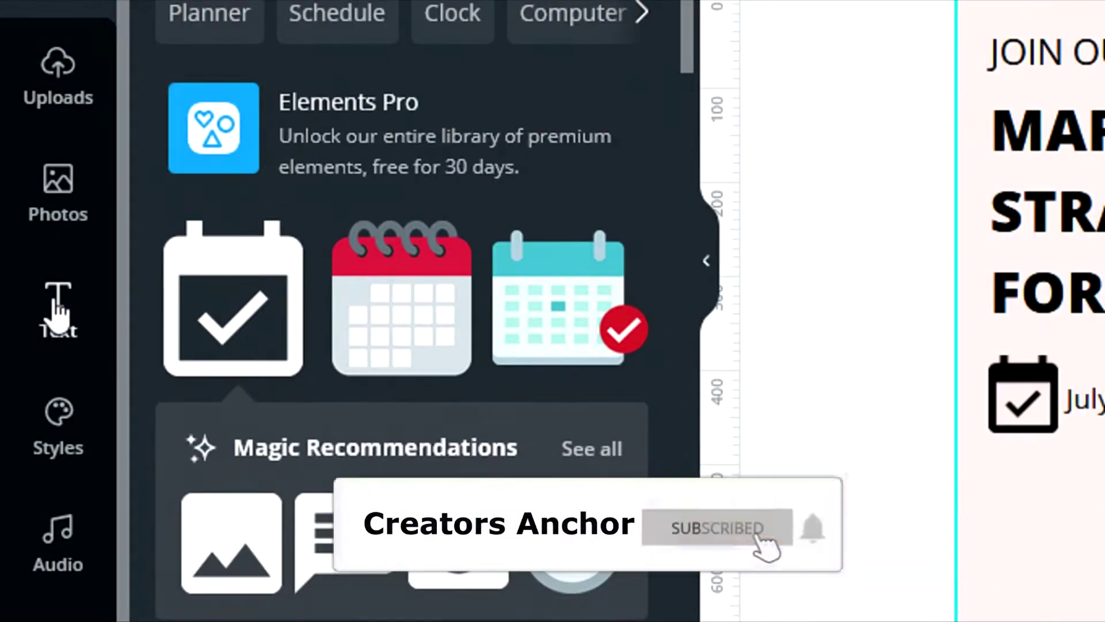
Add a text box reading "YOUR LOGO" to the upper area of the page
left_click(29, 377)
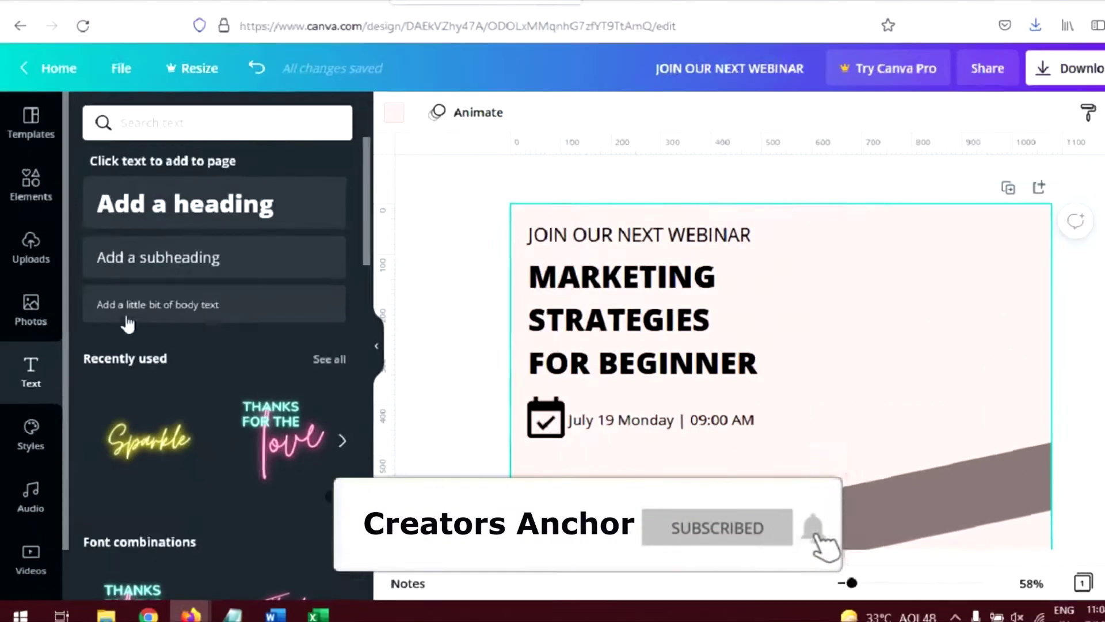
left_click_drag(184, 269, 800, 355)
double_click(900, 303)
key("BackSpace")
key("BackSpace")
key("BackSpace")
key("BackSpace")
key("BackSpace")
key("BackSpace")
key("BackSpace")
type("our logo")
Move the "YOUR LOGO" text into the page's upper-right corner
key("ctrl+a")
left_click_drag(917, 356, 951, 303)
left_click(378, 229)
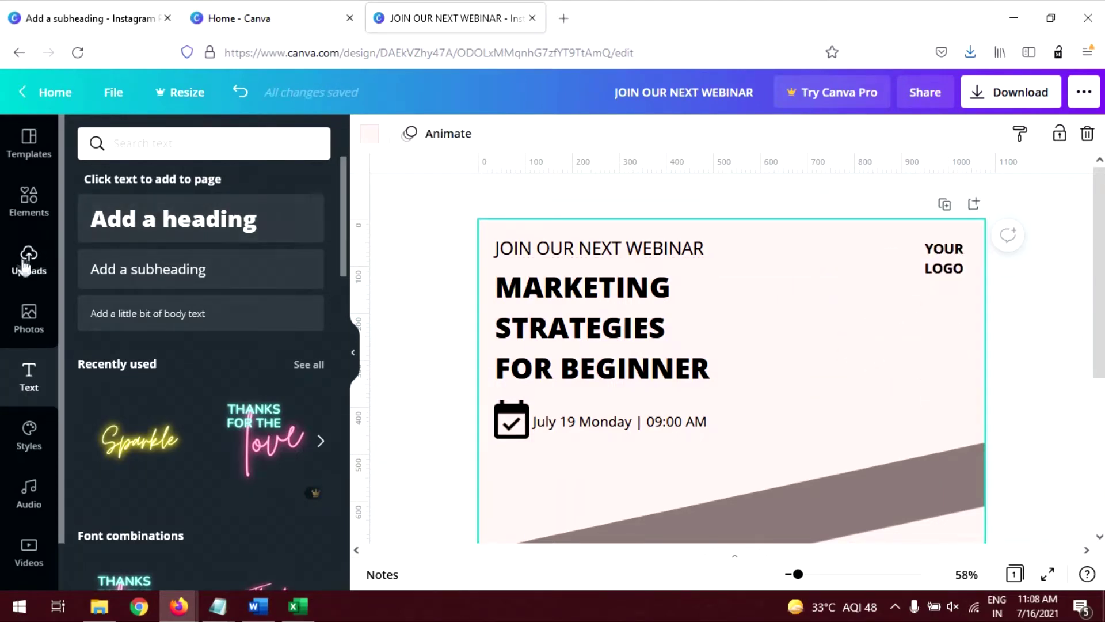
Search the elements library for "LOGO" and add the teal interlaced knot graphic to the page
left_click(26, 199)
left_click(208, 146)
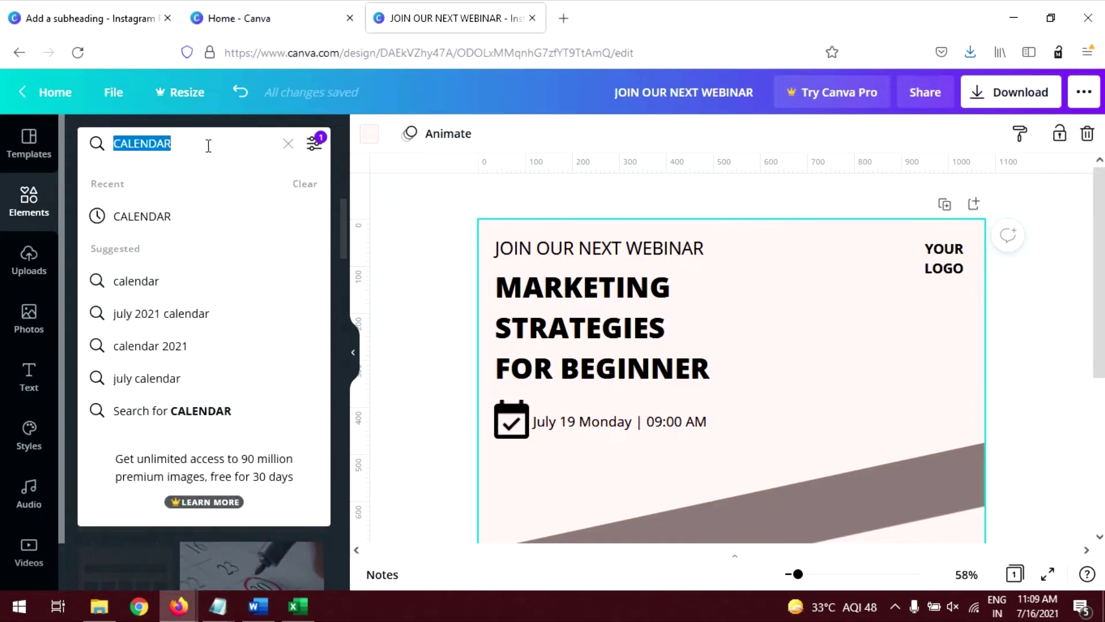
type("LOGO")
key("Return")
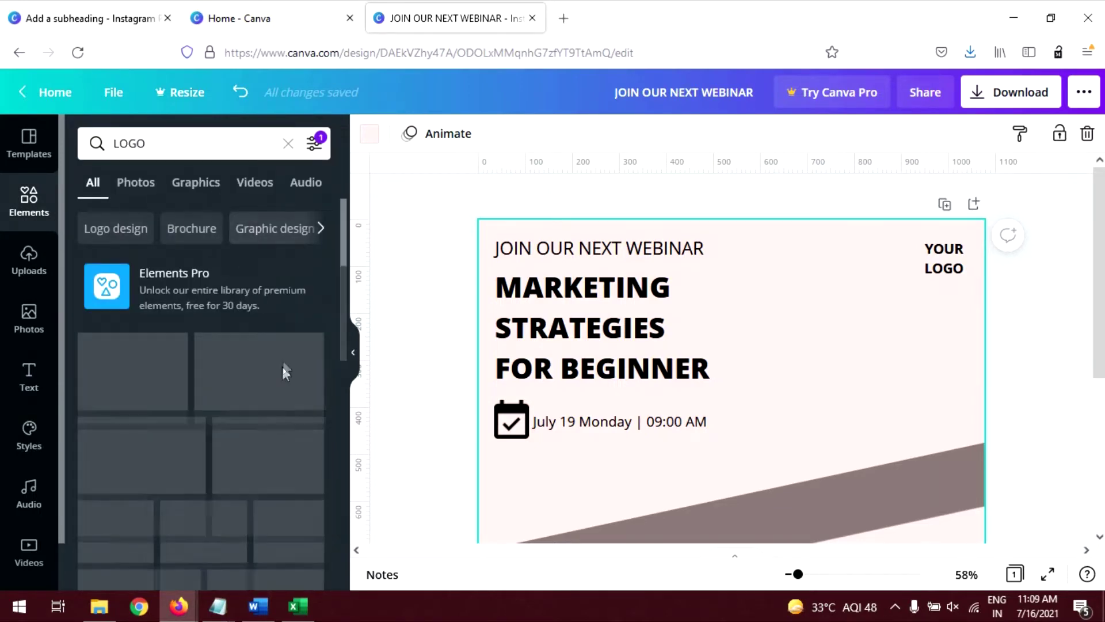
scroll(232, 344, "down", 5)
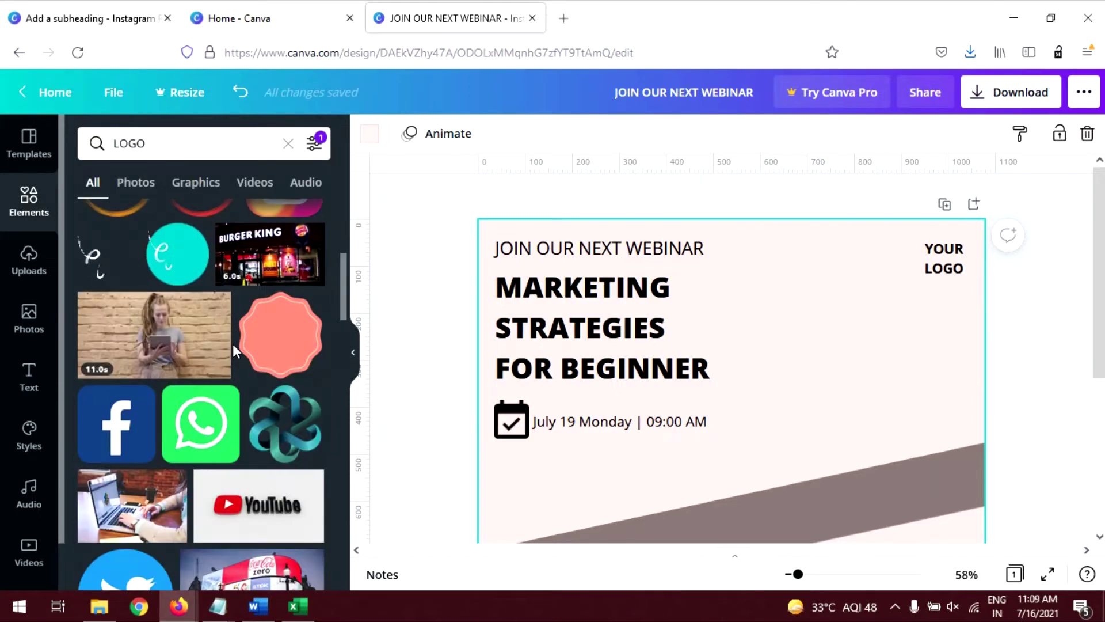
scroll(233, 344, "down", 2)
left_click(284, 331)
Shrink the teal knot graphic and place it directly left of the "YOUR LOGO" text
left_click_drag(752, 461, 853, 312)
left_click_drag(938, 424, 895, 268)
left_click(895, 417)
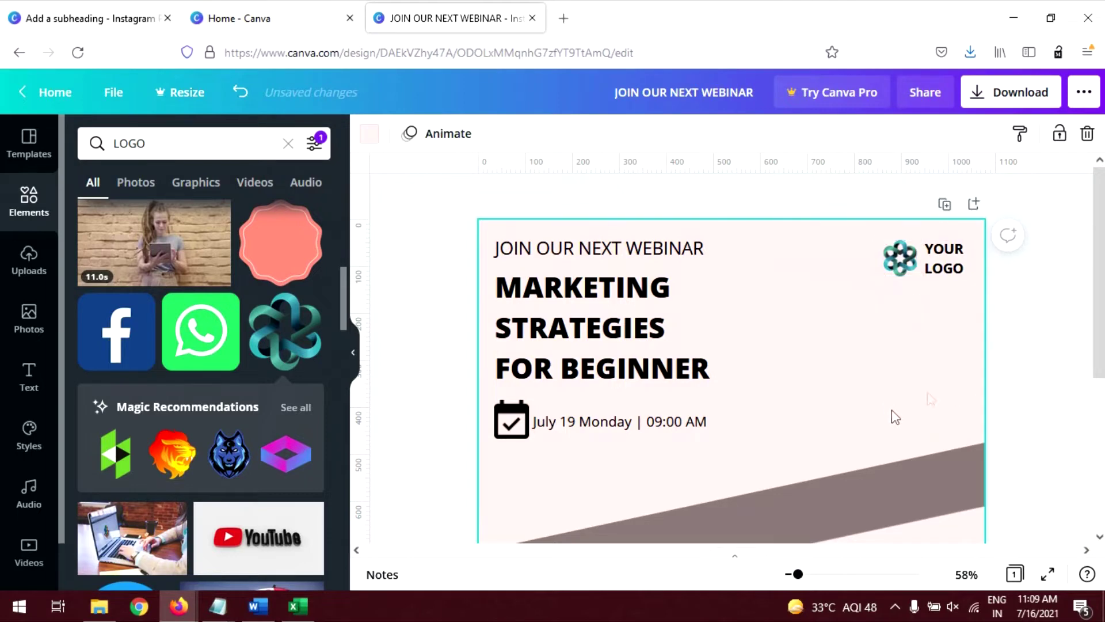
Search the elements library for "Bevelled Square" and add the framed square with dots in its corners
scroll(806, 397, "down", 3)
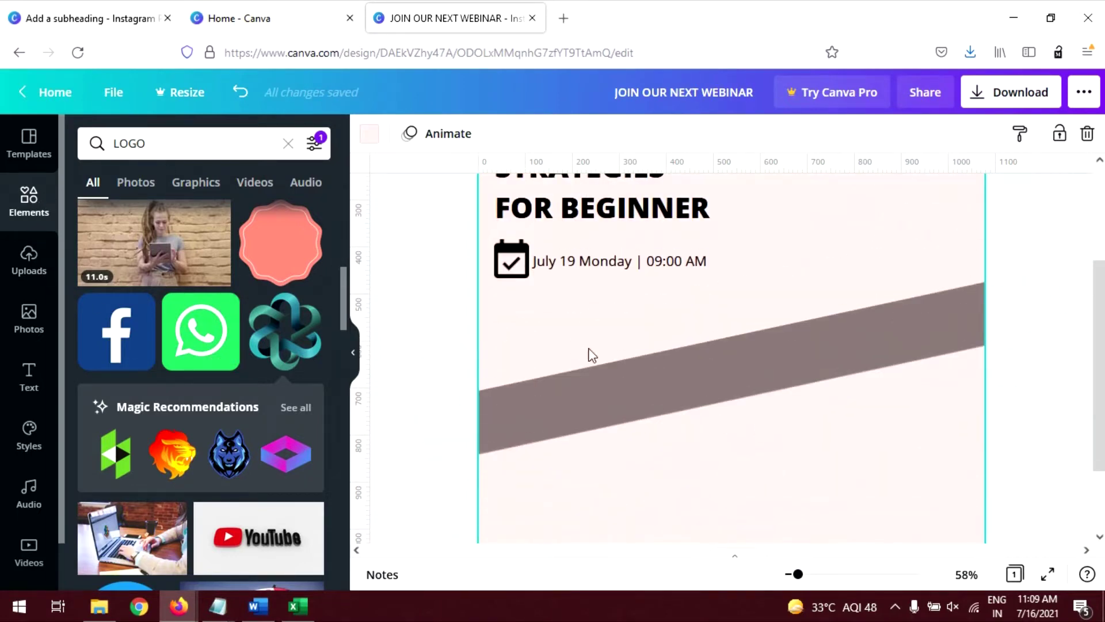
scroll(576, 374, "up", 2)
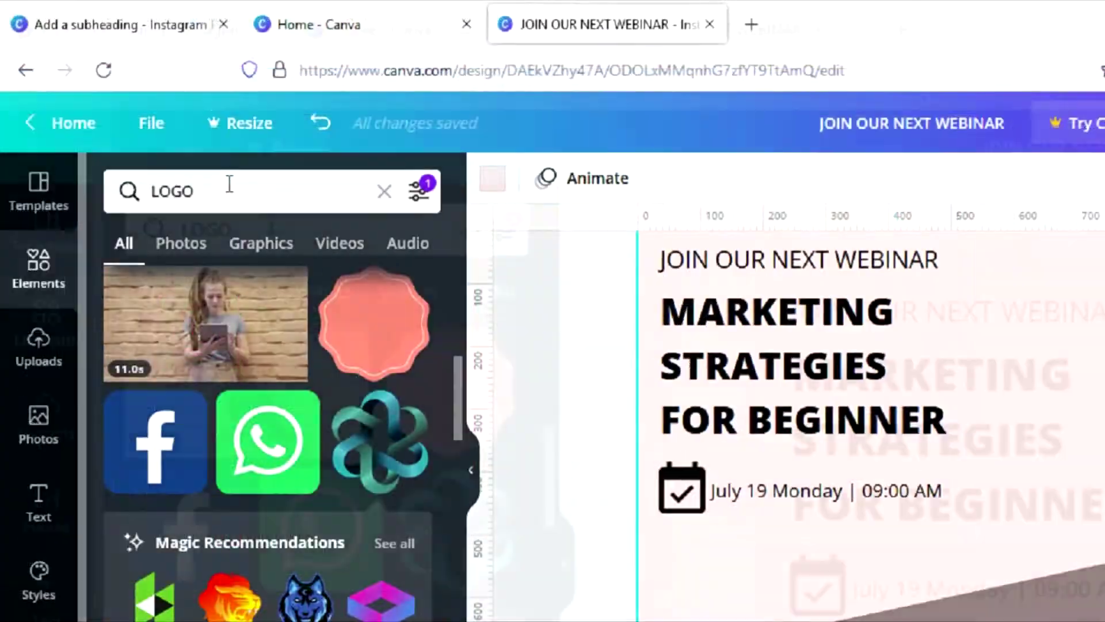
left_click(173, 139)
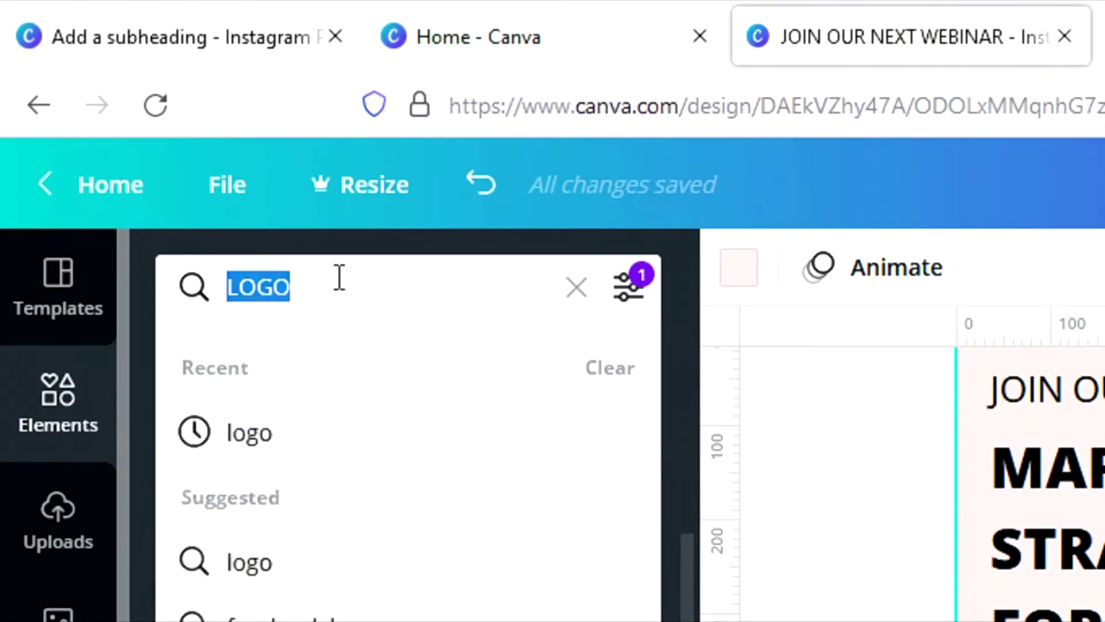
type("Bevelled Square")
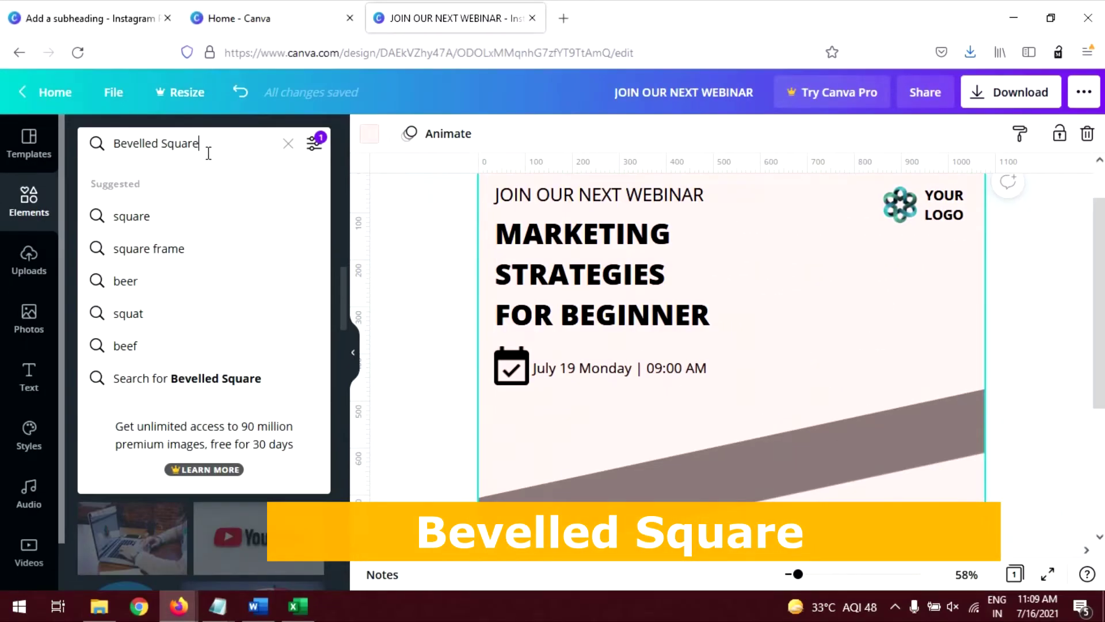
key("Return")
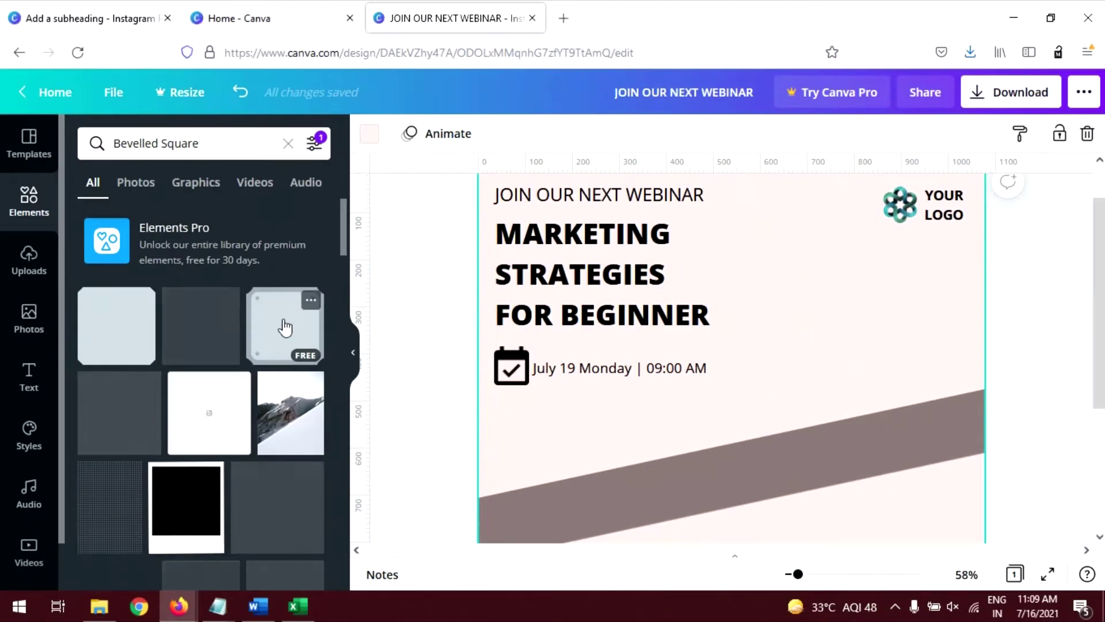
left_click(285, 327)
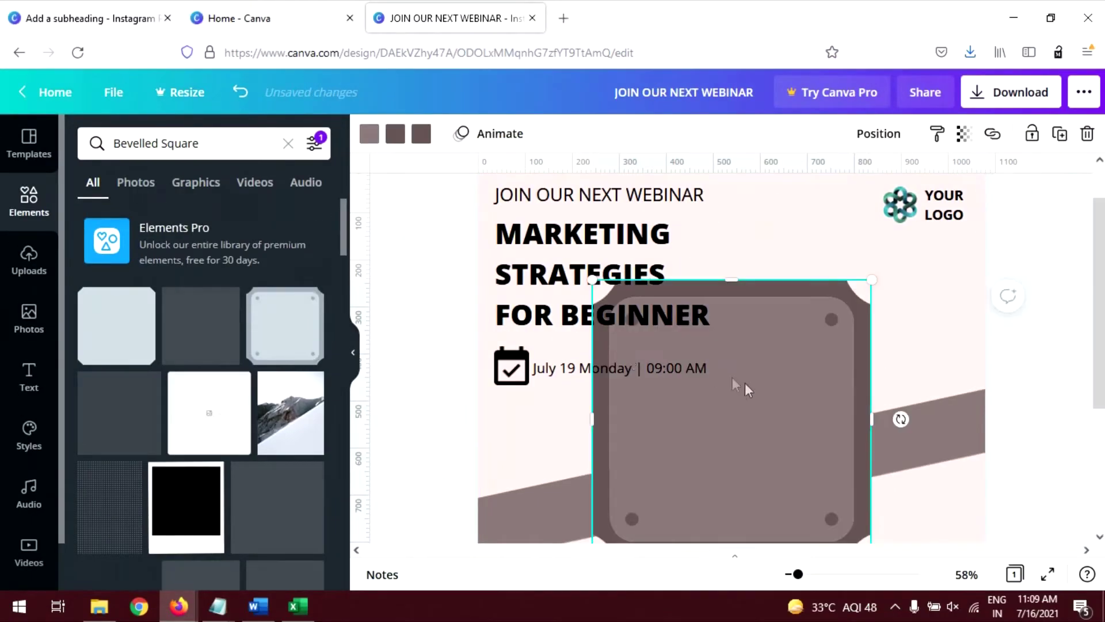
Reshape the bevelled square into a wide, flat badge in the page's lower-right area, below the slanted band
scroll(732, 378, "down", 3)
left_click_drag(789, 343, 888, 479)
left_click_drag(830, 256, 830, 413)
left_click_drag(964, 415, 988, 412)
scroll(844, 367, "down", 1)
left_click_drag(844, 368, 781, 384)
left_click_drag(923, 430, 922, 392)
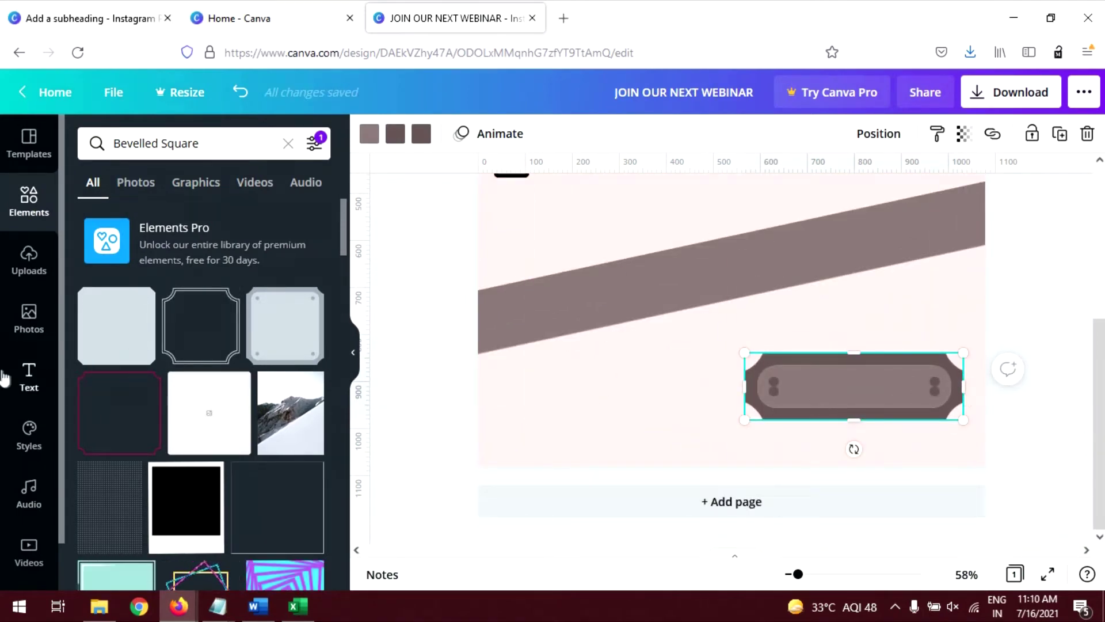
Add a subheading "BOOK YOUR SEAT NOW", shrink it to size 21.3 and place it on the bevelled badge
left_click(5, 377)
left_click(316, 275)
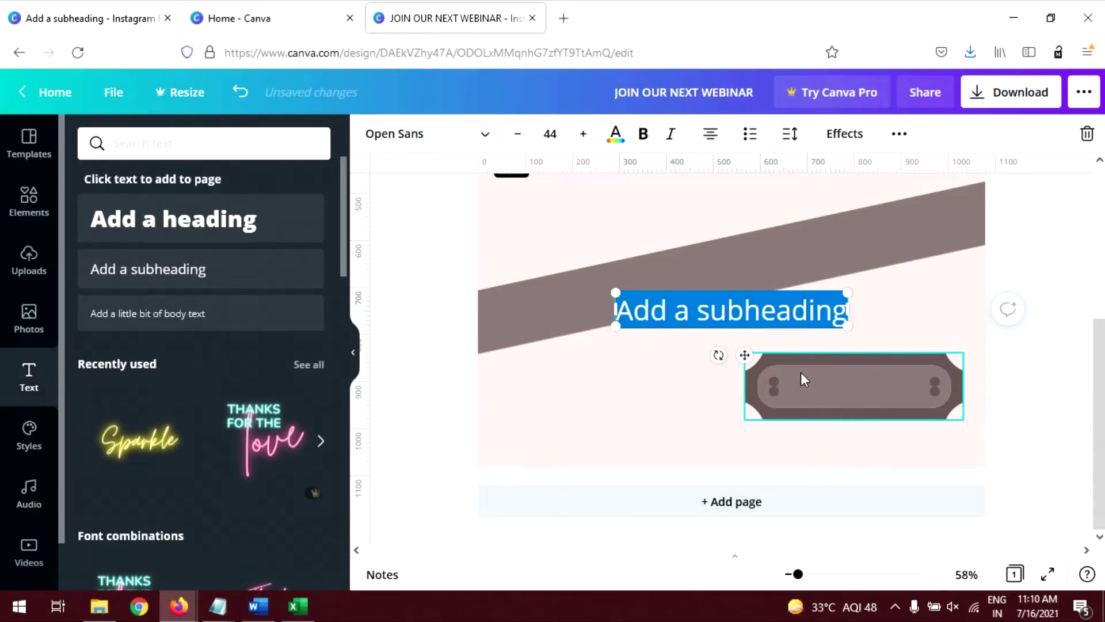
type("BOOK YOUR SEAT NOW")
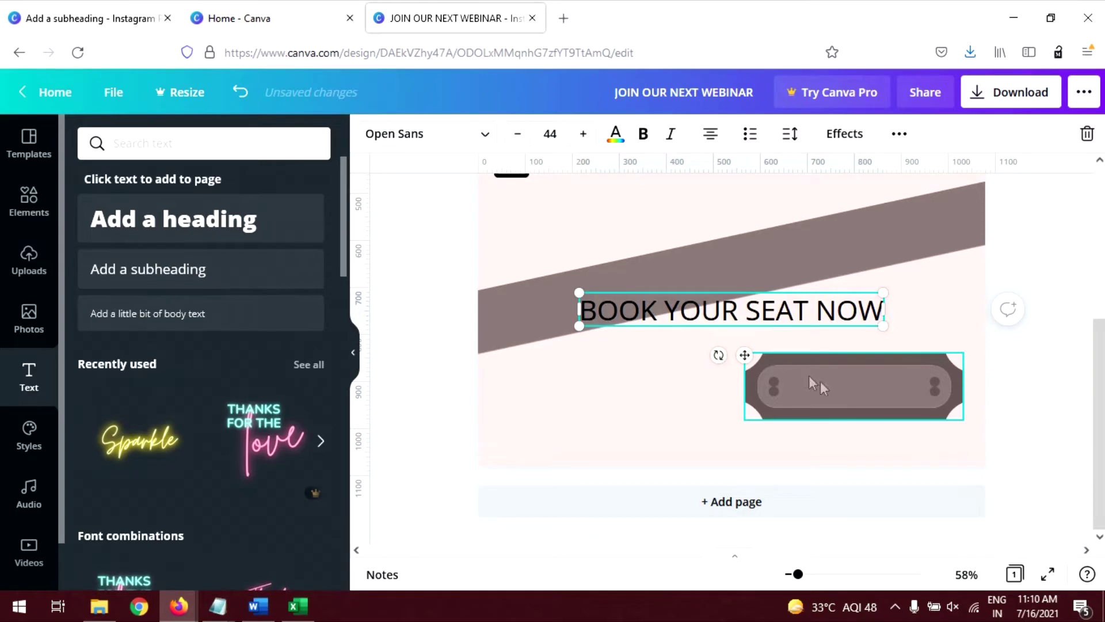
left_click_drag(881, 336, 724, 298)
left_click_drag(667, 340, 864, 424)
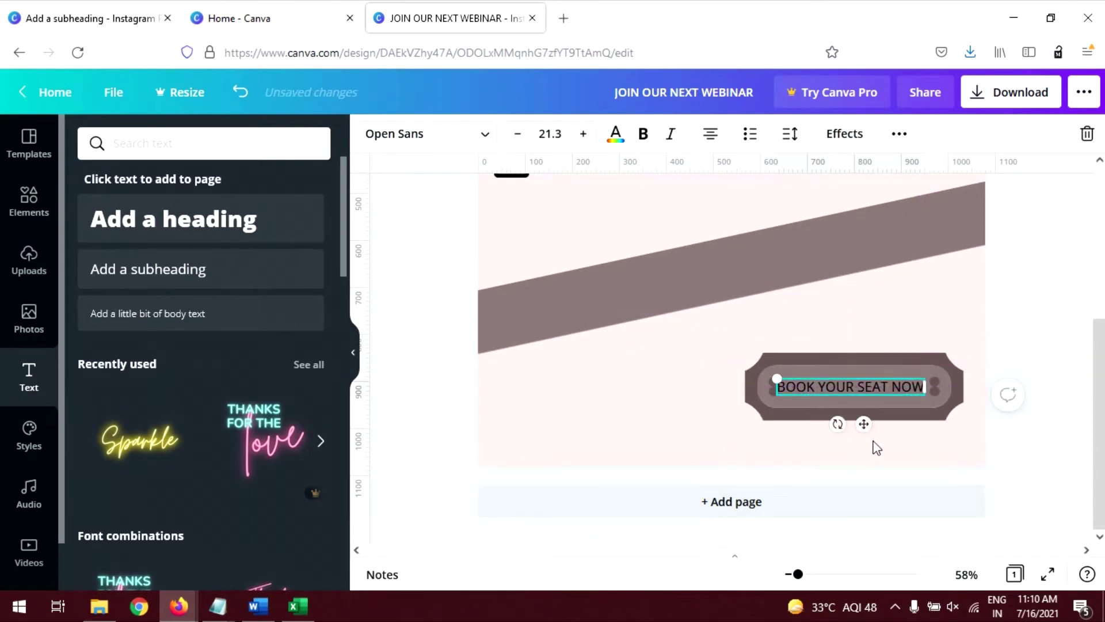
Widen the bevelled badge so it leaves even space on both sides of its text
left_click(749, 389)
left_click_drag(744, 386, 729, 389)
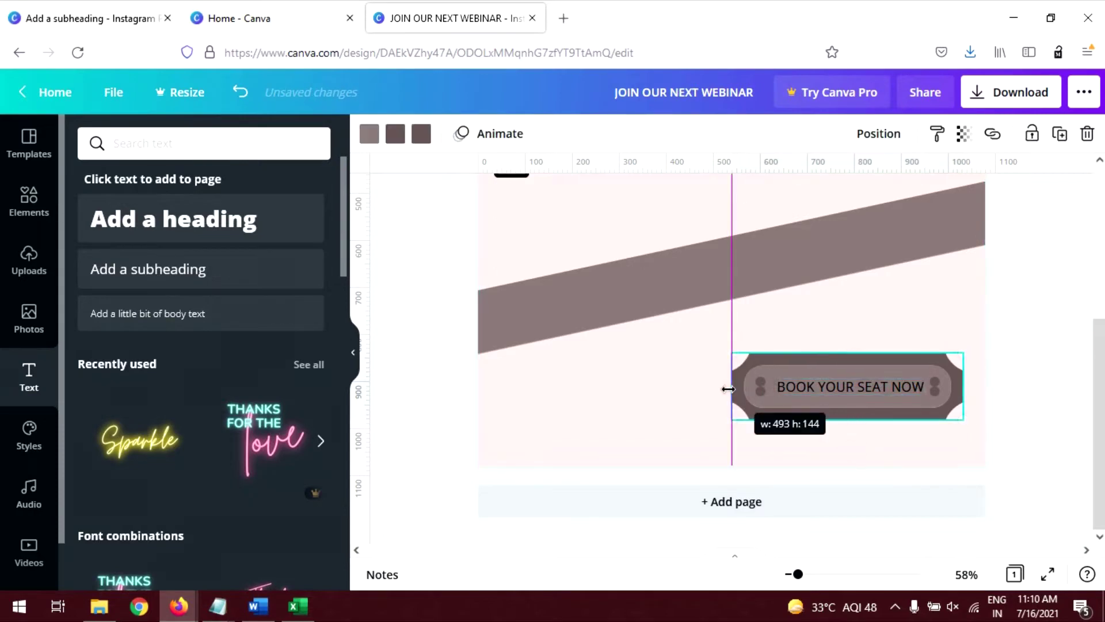
left_click(1025, 480)
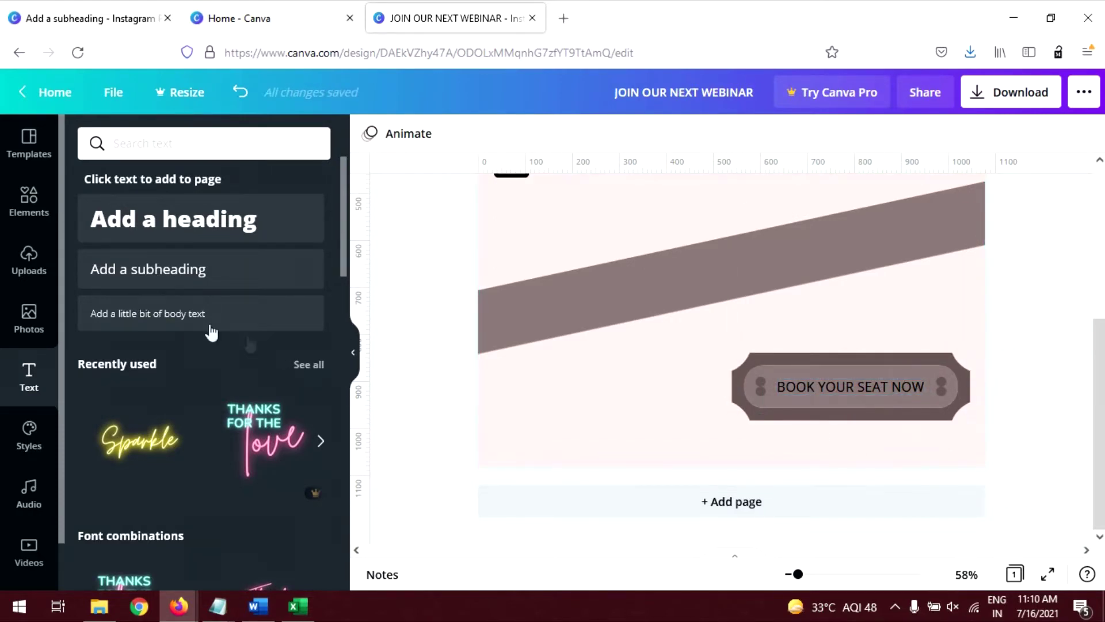
left_click(90, 269)
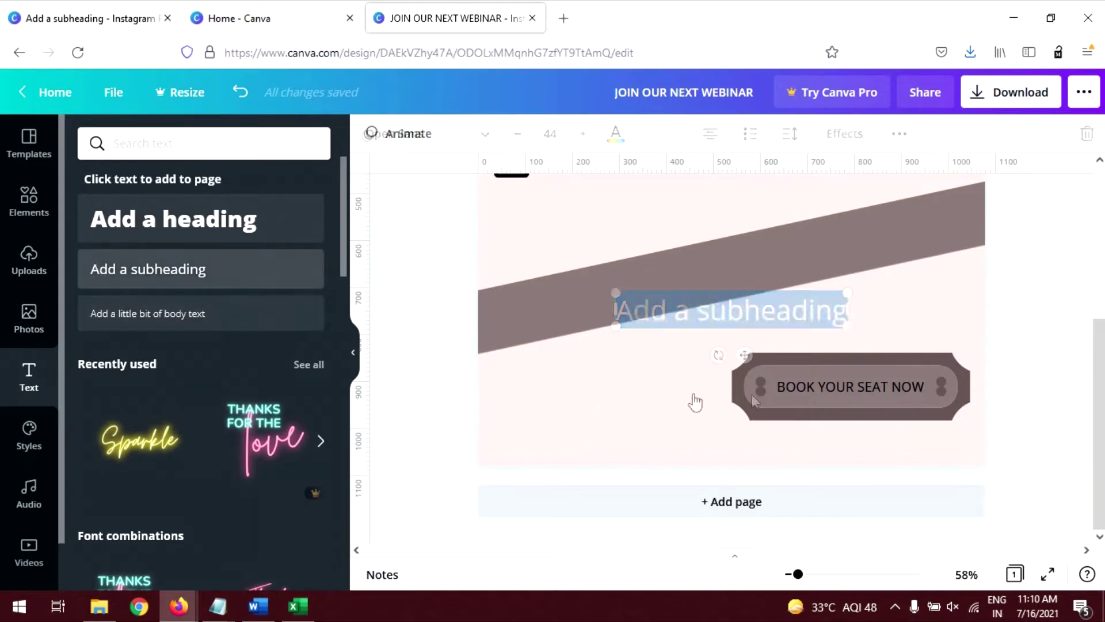
left_click(755, 314)
left_click_drag(753, 316, 717, 378)
key("ctrl+z")
left_click_drag(791, 317, 864, 458)
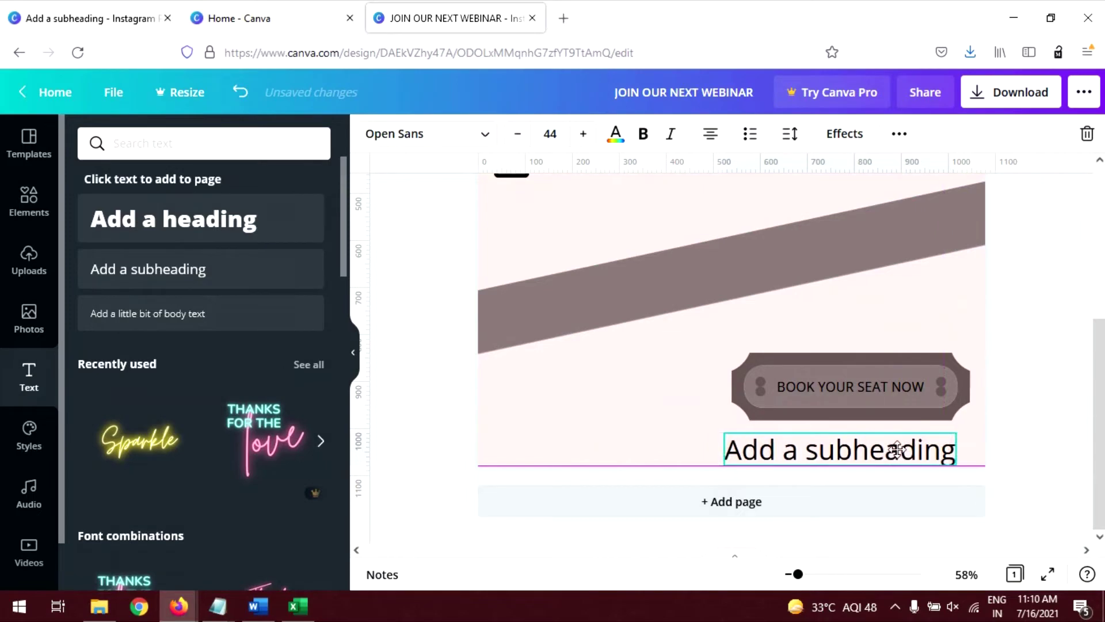
double_click(864, 454)
key("ctrl+a")
type("W")
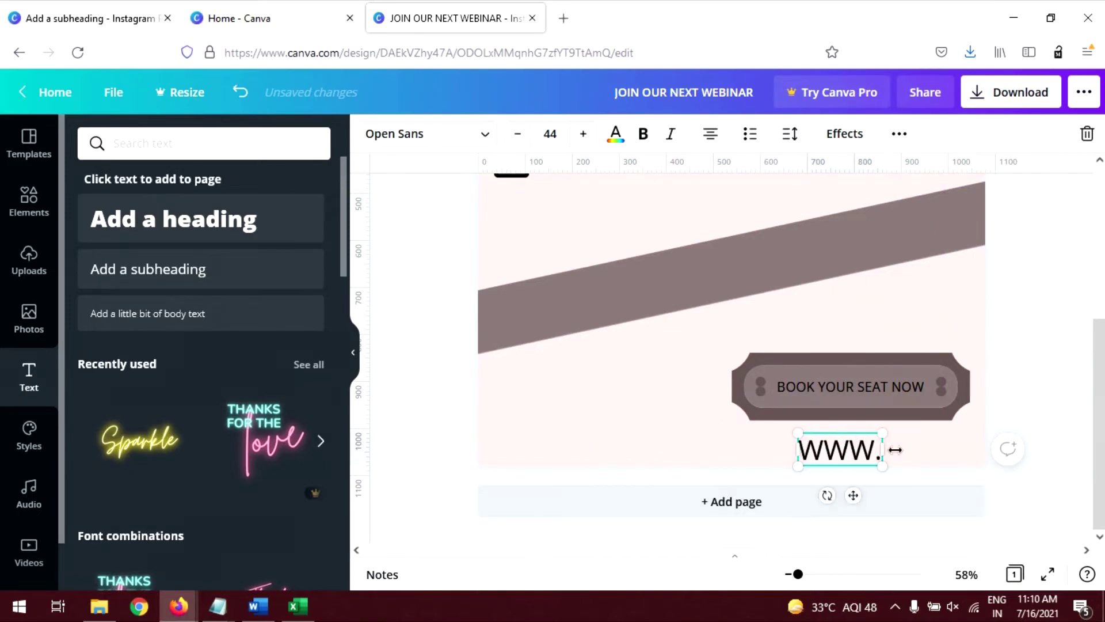
type("WW.YOURWE")
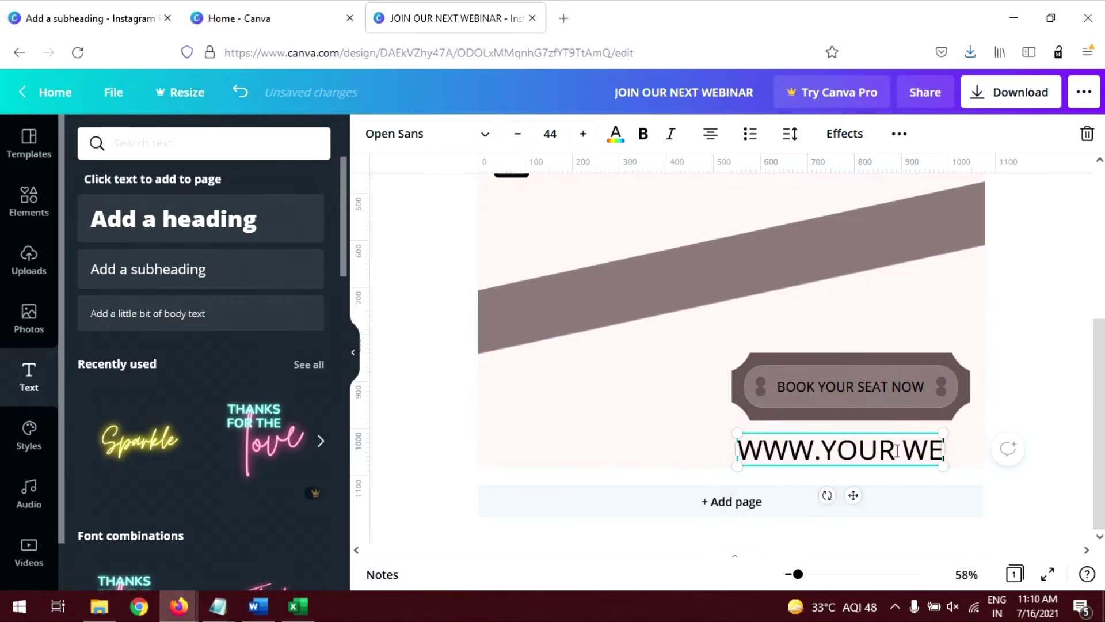
type("BSITE.COM")
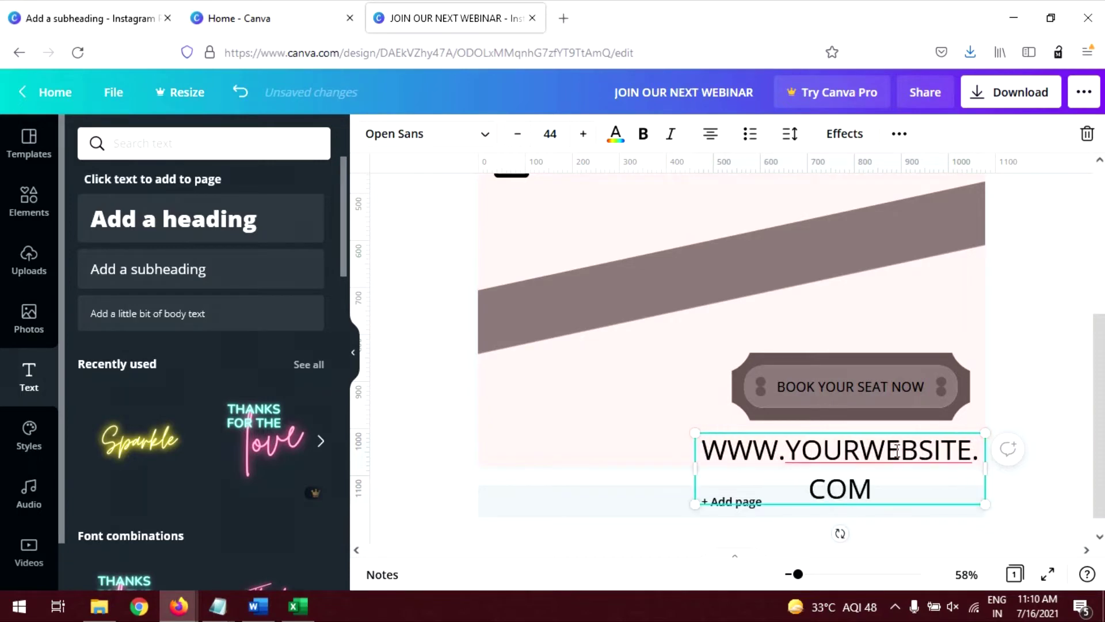
Set the website address to font size 22 and position it centred beneath the badge
key("ctrl+a")
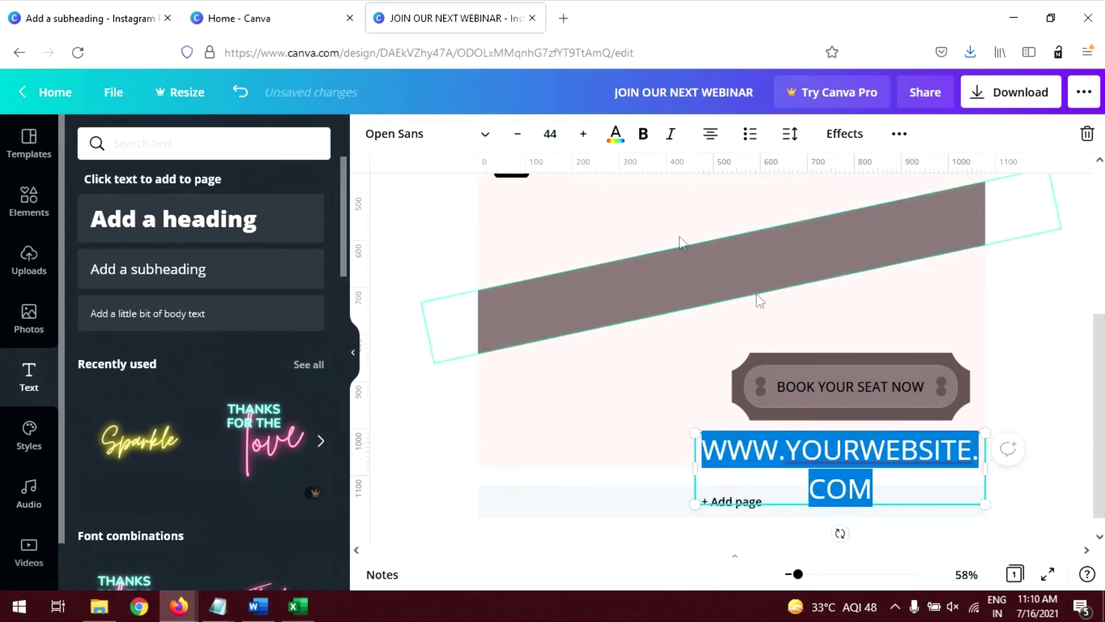
left_click(517, 133)
left_click(517, 134)
left_click(517, 134)
left_click(517, 133)
left_click(517, 133)
left_click(517, 134)
left_click(513, 138)
left_click(513, 138)
mouse_move(860, 479)
left_mouse_down()
mouse_move(877, 477)
mouse_move(866, 474)
left_mouse_up()
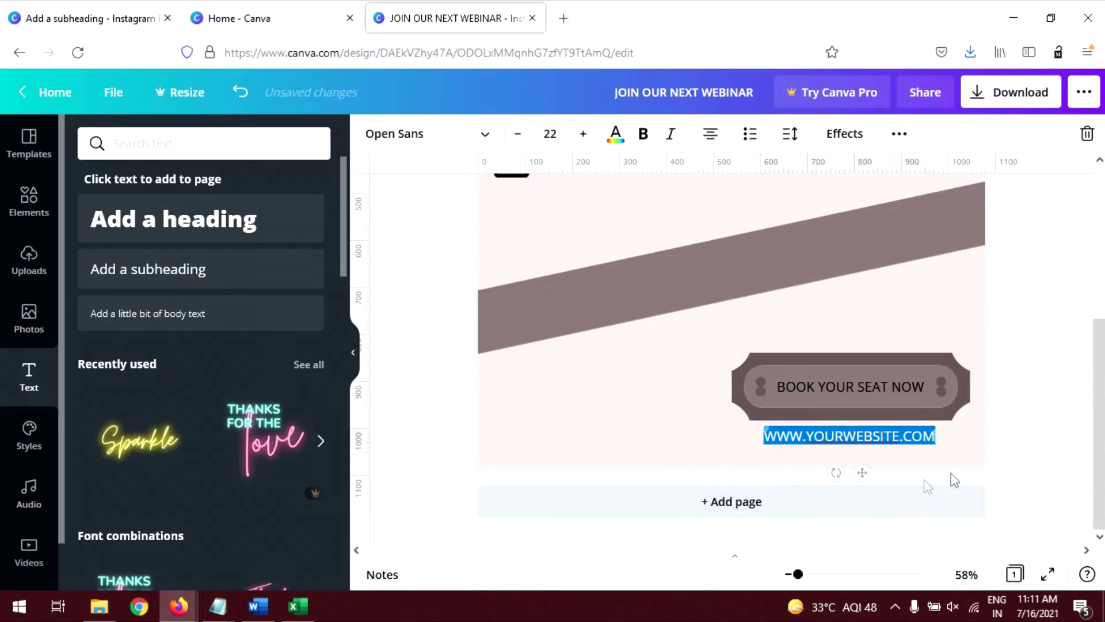
left_click(1004, 384)
left_click(909, 446)
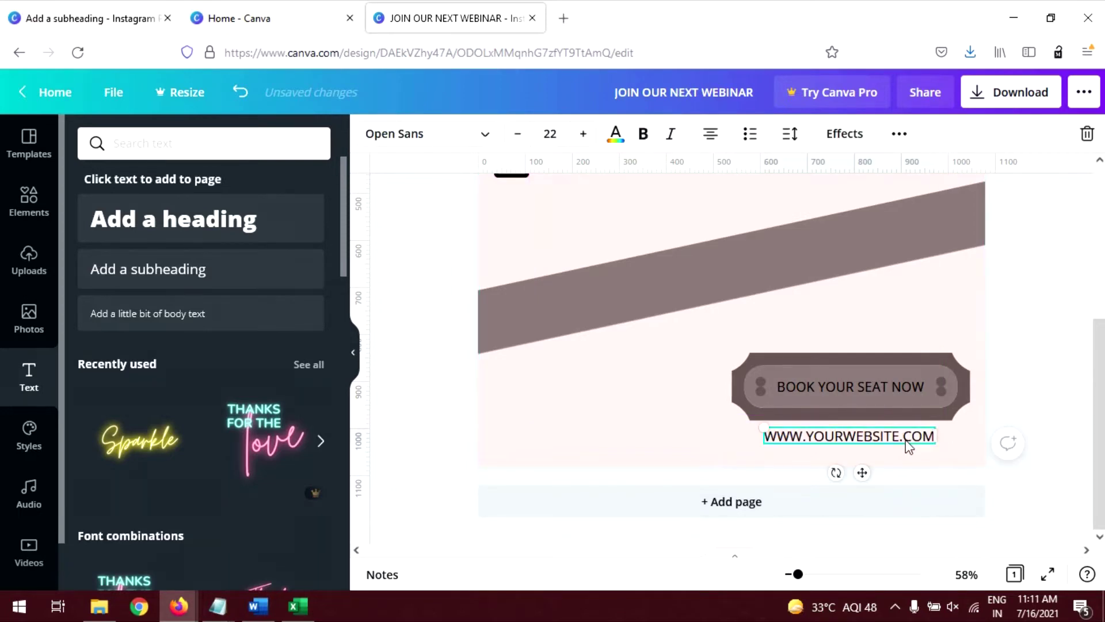
left_click(1035, 353)
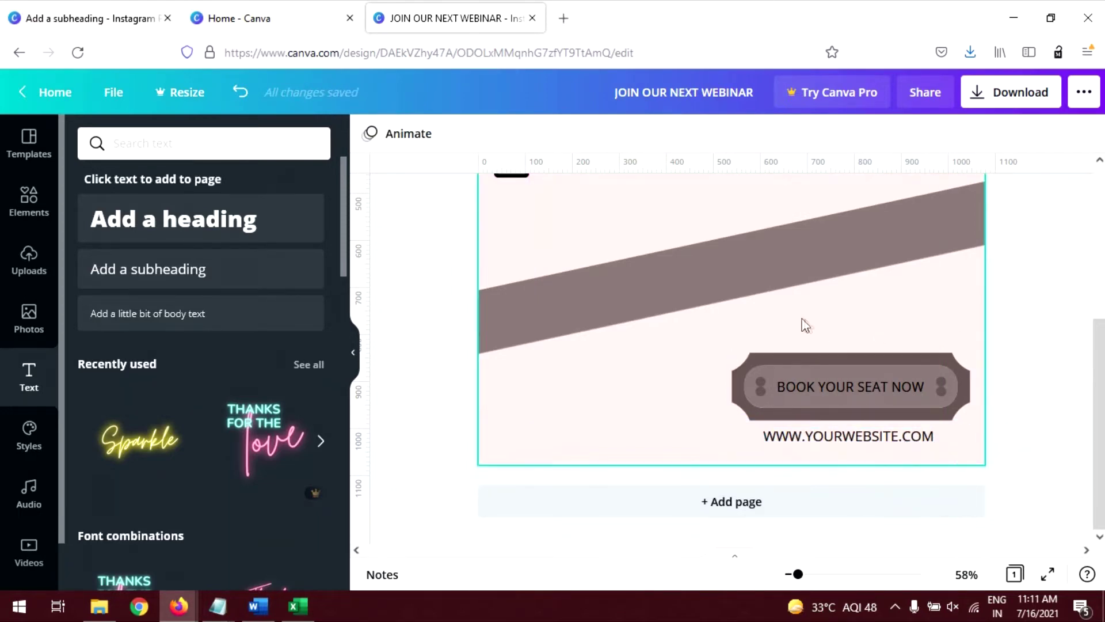
Search the elements library for "CIRCLE"
scroll(766, 328, "up", 5)
left_click(861, 272)
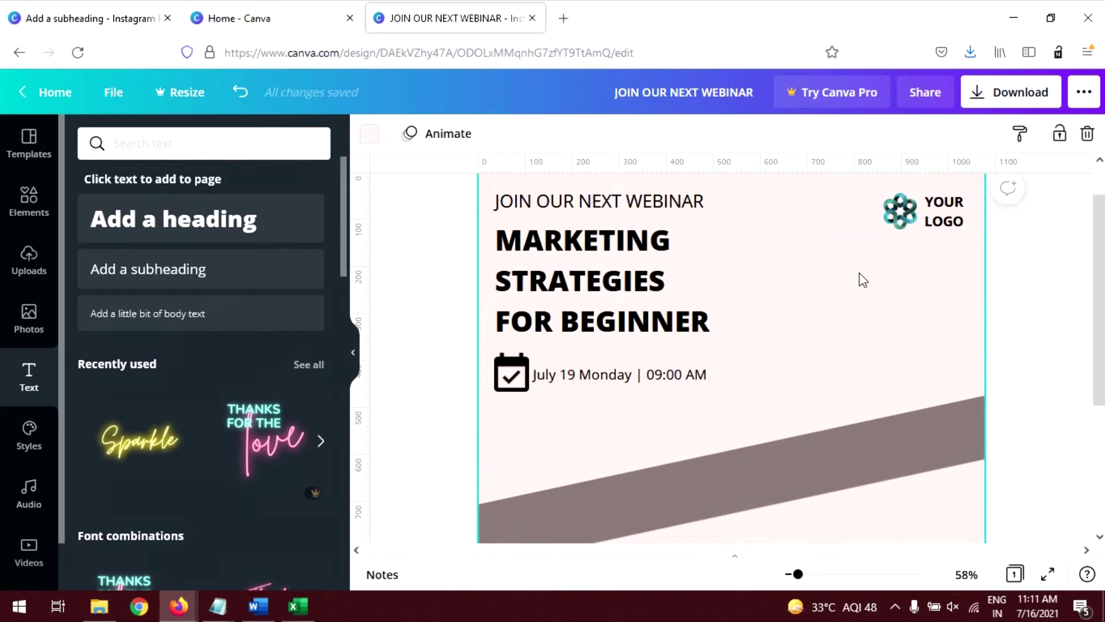
scroll(861, 282, "down", 2)
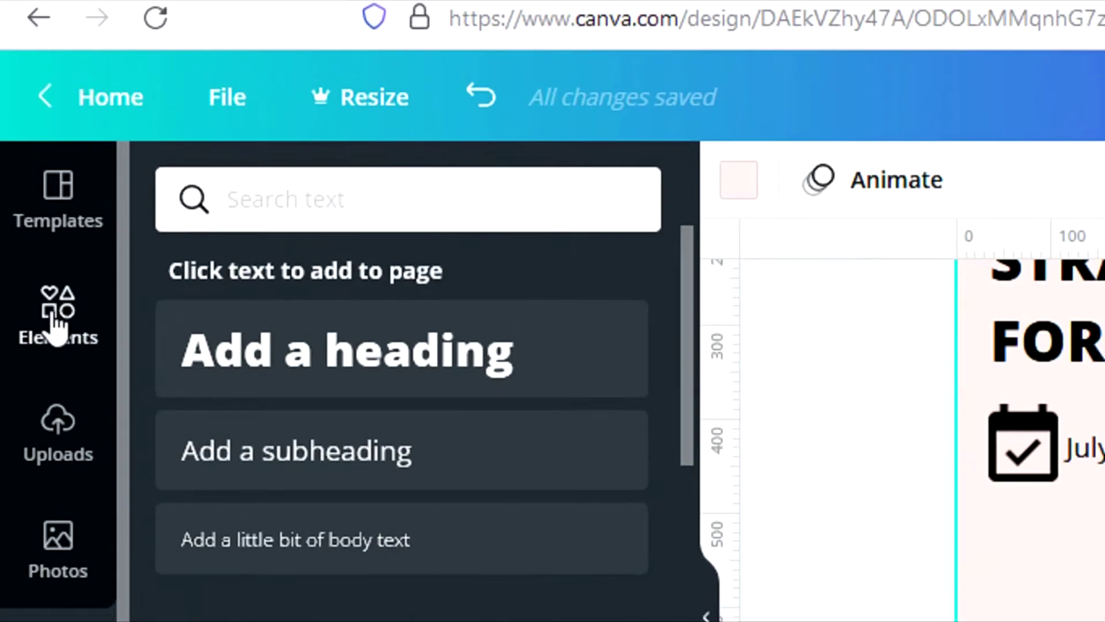
left_click(30, 207)
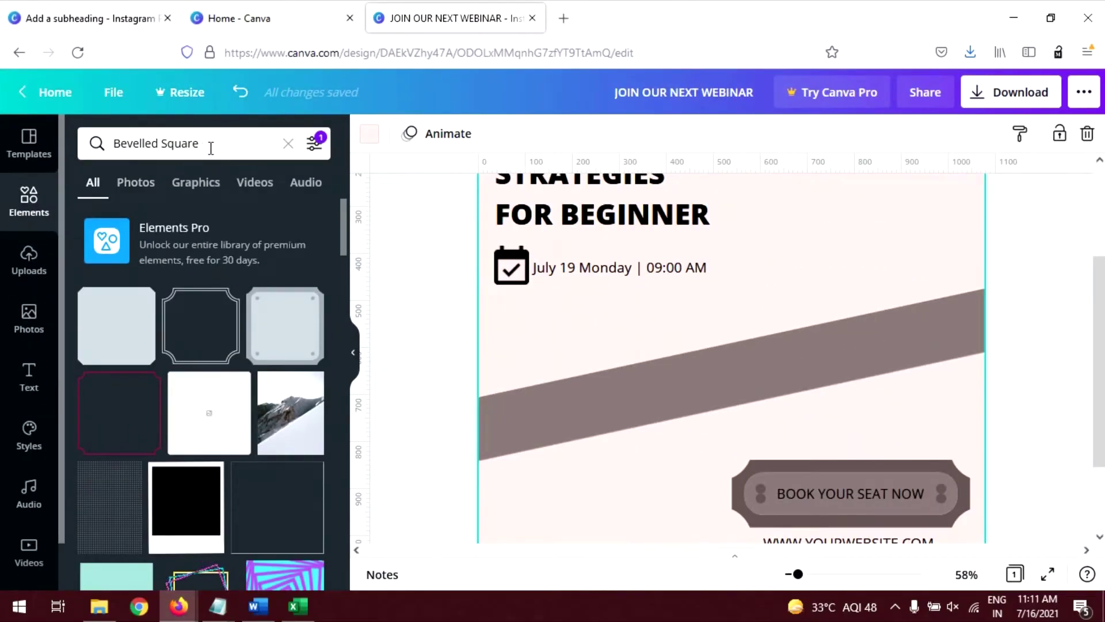
double_click(210, 148)
type("CIR")
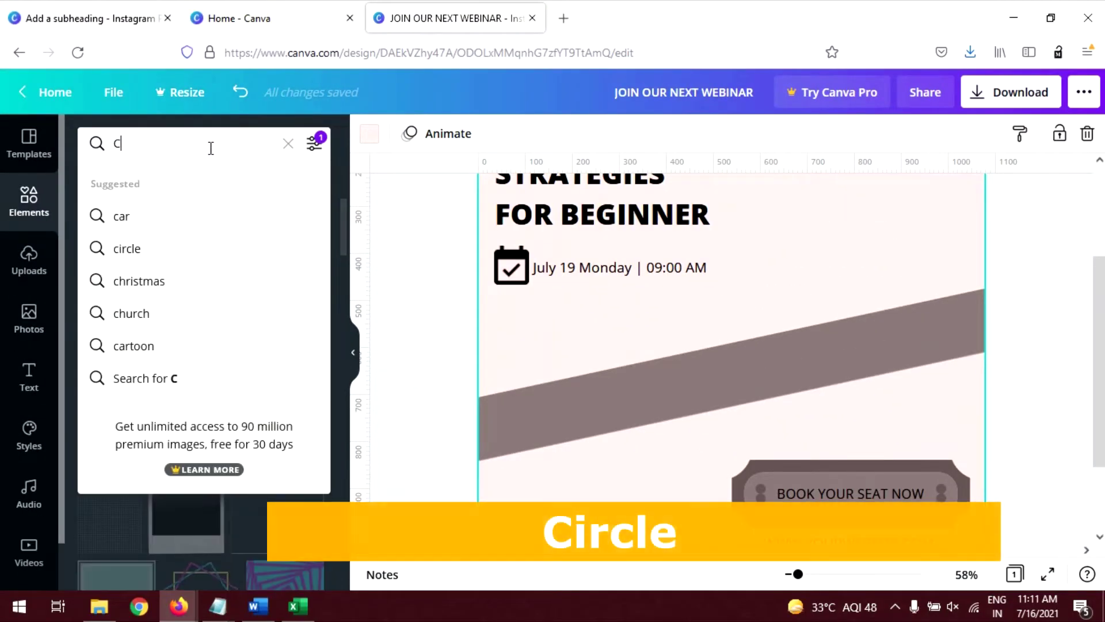
key("Return")
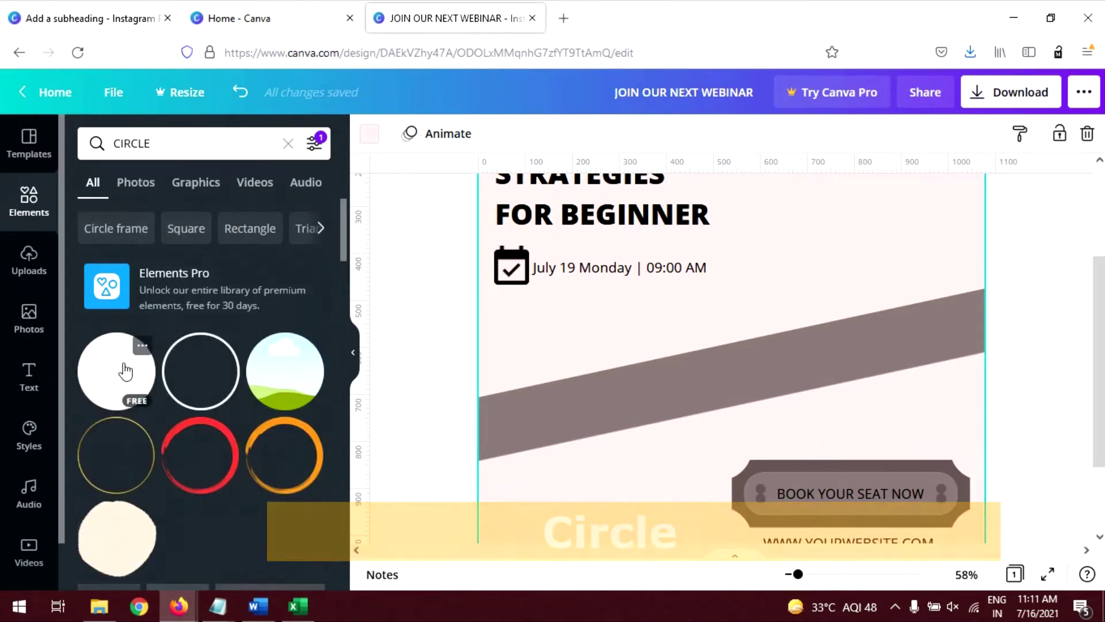
Add a solid dark brown circle, shrink it and place it over the lower end of the slanted band
left_click(110, 375)
left_click_drag(872, 405, 758, 293)
left_click_drag(708, 248, 612, 395)
left_click_drag(658, 440, 610, 389)
left_click_drag(579, 351, 586, 384)
left_click(646, 440)
left_click(564, 402)
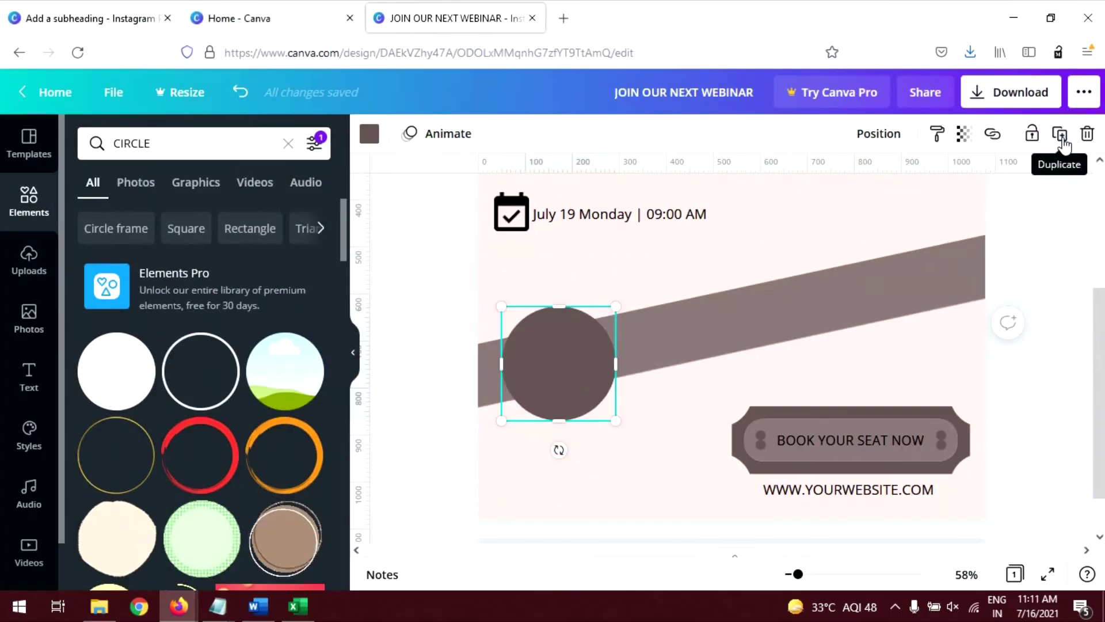
Duplicate the circle and place the copy on the slanted band above the booking badge
left_click(1060, 136)
left_click_drag(558, 383, 824, 296)
left_click(545, 346)
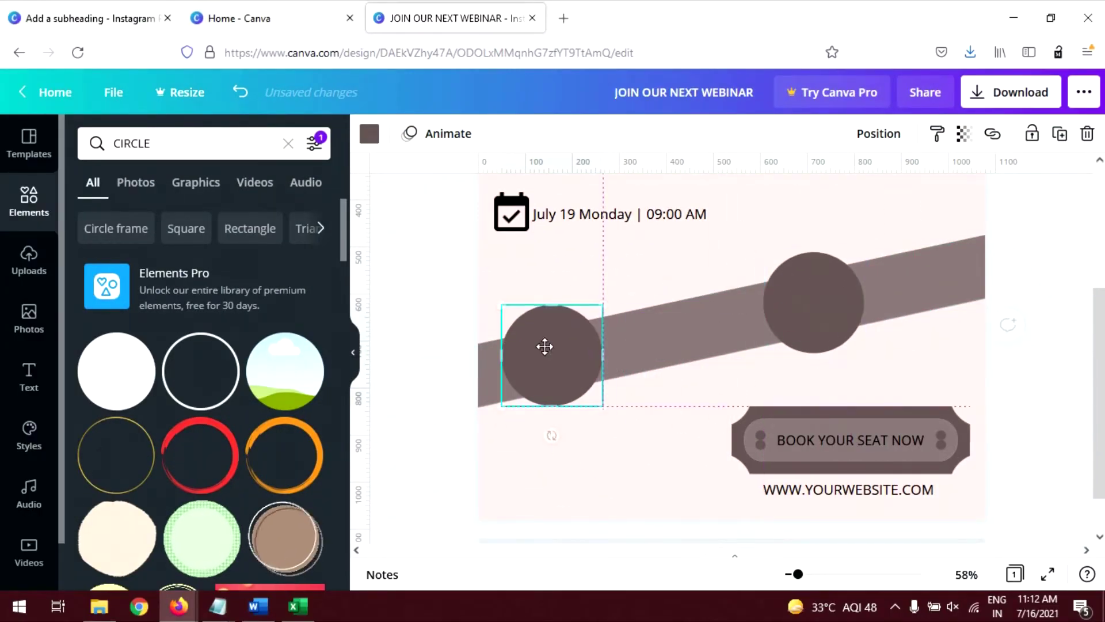
left_click(599, 439)
Add the uploaded portrait with the yellow background, shrink it and place it just above the band's upper circle
scroll(709, 447, "down", 2)
left_click(28, 316)
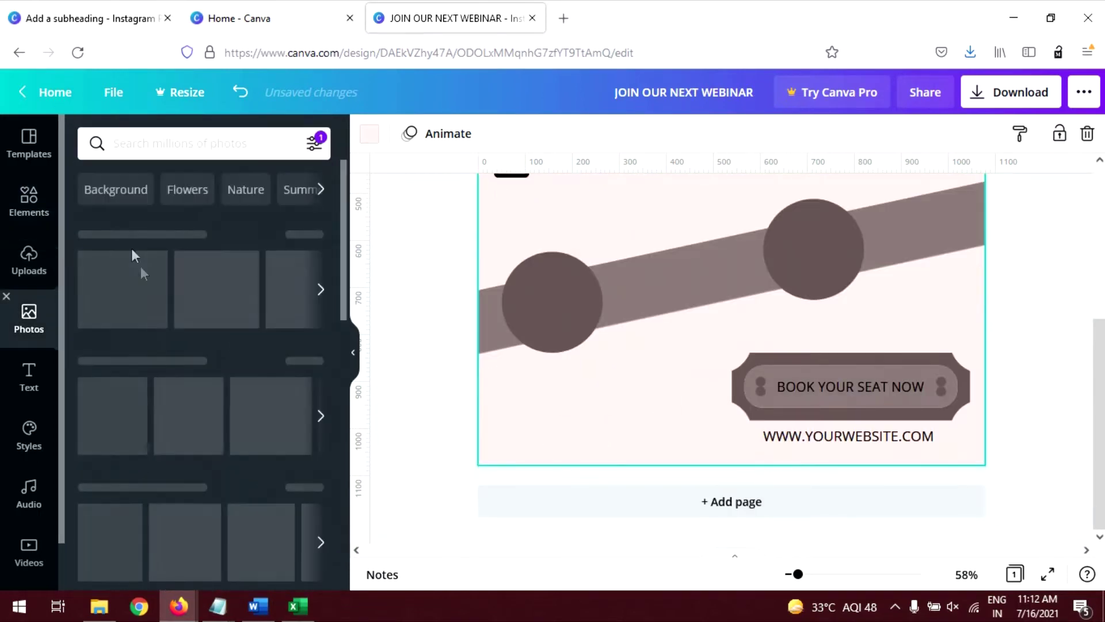
left_click(40, 257)
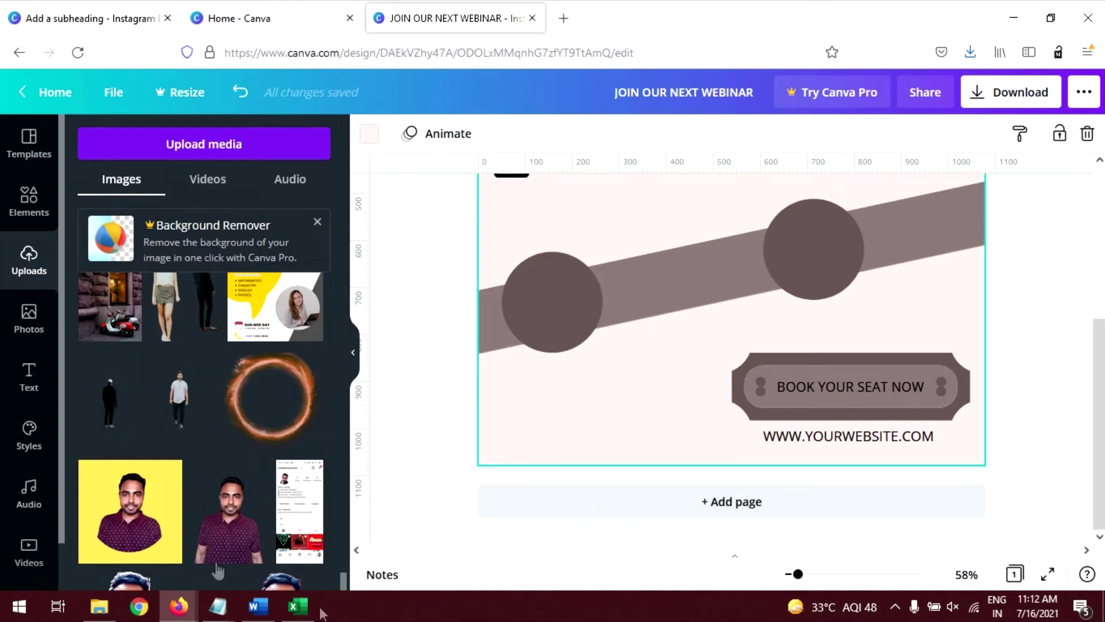
left_click(132, 515)
left_click_drag(726, 277, 706, 369)
scroll(706, 368, "up", 3)
left_click_drag(556, 307, 699, 449)
left_click_drag(745, 475, 801, 251)
Search the elements for "FRAME", add a round picture frame, shrink it and place it beside the lower circle
left_click(28, 199)
left_click(199, 146)
type("FRAME")
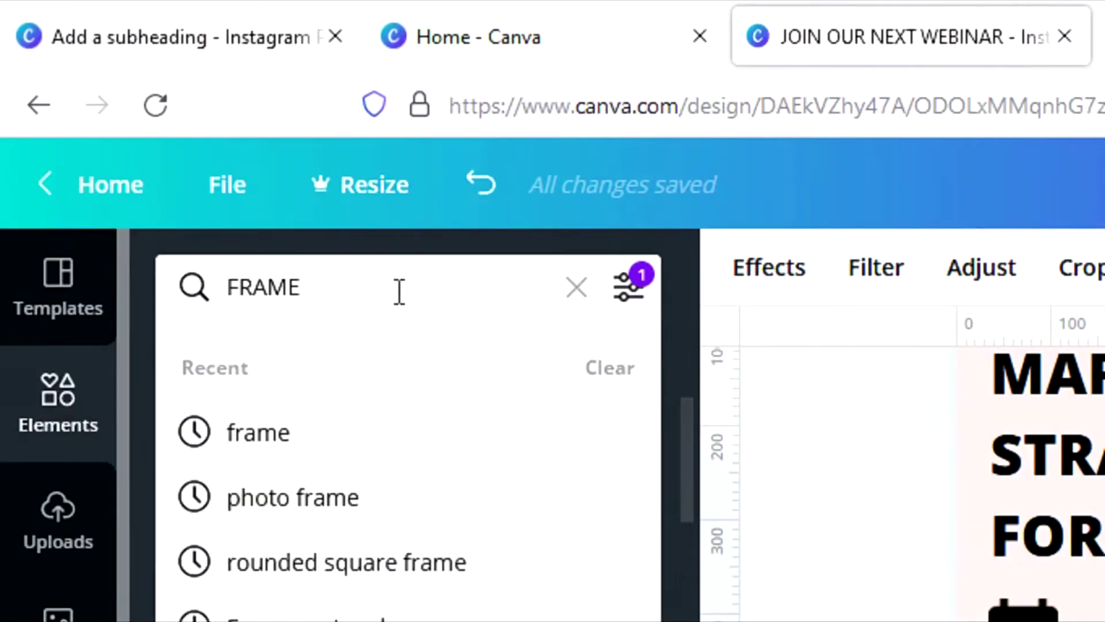
key("Return")
left_click_drag(118, 383, 845, 445)
left_click_drag(857, 276, 736, 396)
left_click_drag(662, 466, 668, 423)
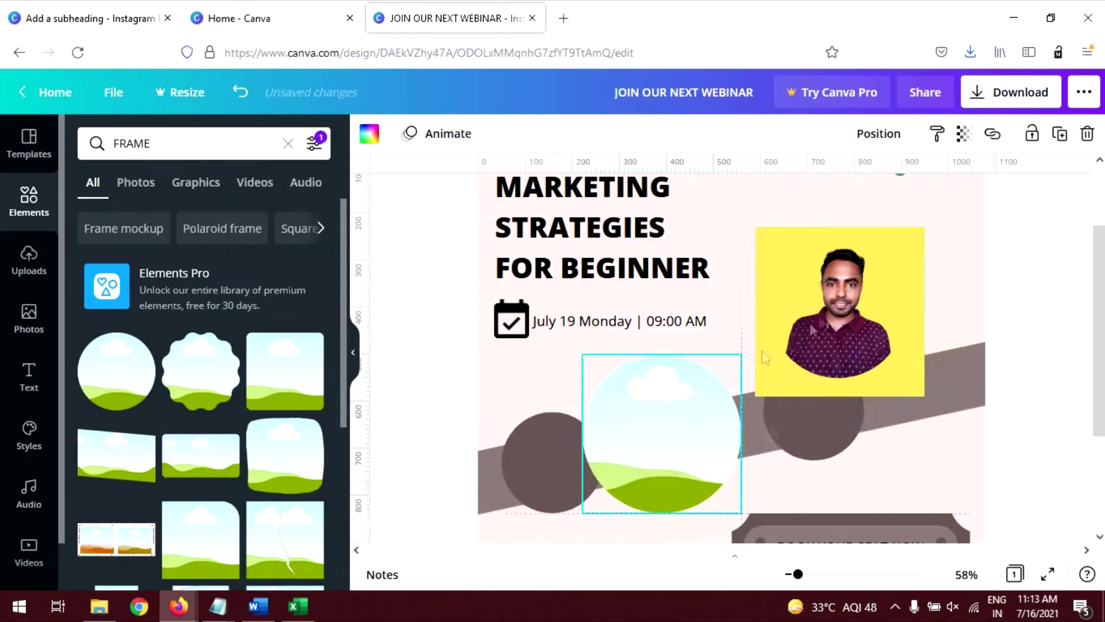
Fill the round frame with the yellow-background portrait and adjust the photo's crop inside it
left_click_drag(806, 357, 679, 441)
double_click(680, 440)
scroll(699, 461, "down", 2)
mouse_move(742, 406)
left_mouse_down()
mouse_move(765, 430)
mouse_move(731, 419)
left_mouse_up()
key("Return")
Fit the framed portrait inside the lower circle and rotate it slightly counter-clockwise
left_click_drag(674, 348, 565, 375)
mouse_move(595, 314)
left_mouse_down()
mouse_move(601, 308)
mouse_move(595, 327)
left_mouse_up()
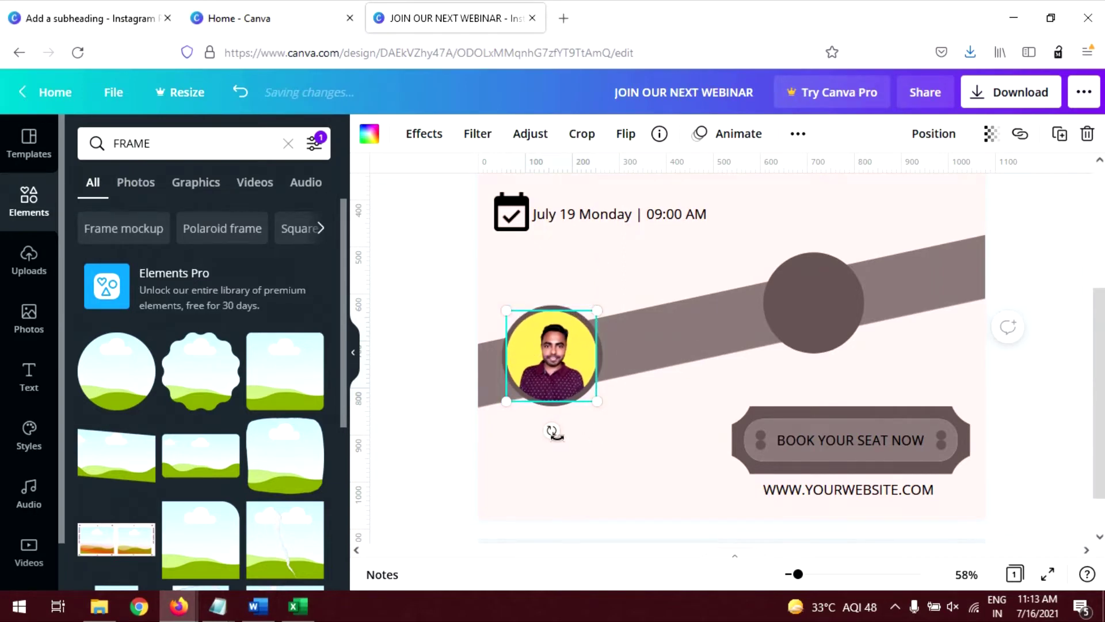
left_click_drag(553, 432, 565, 436)
left_click(620, 434)
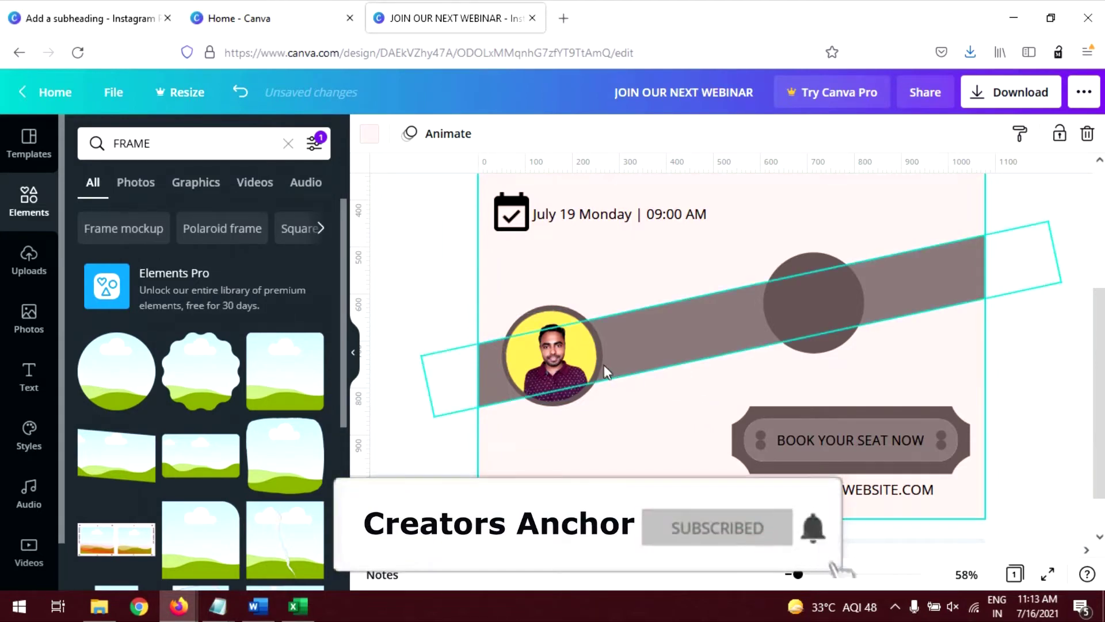
left_click(551, 368)
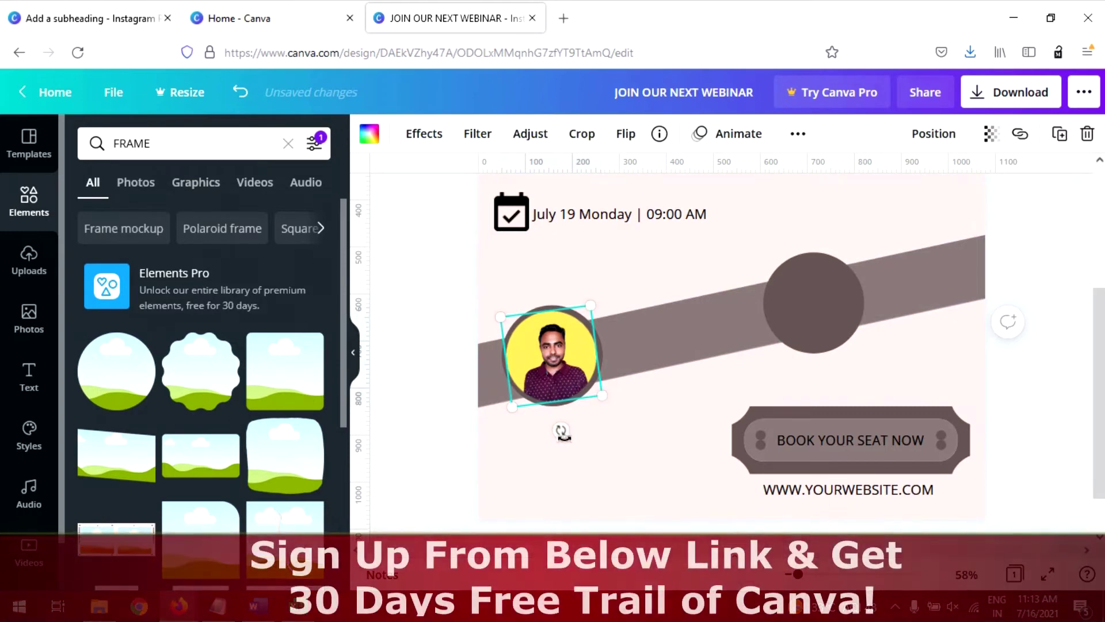
left_click_drag(561, 432, 565, 436)
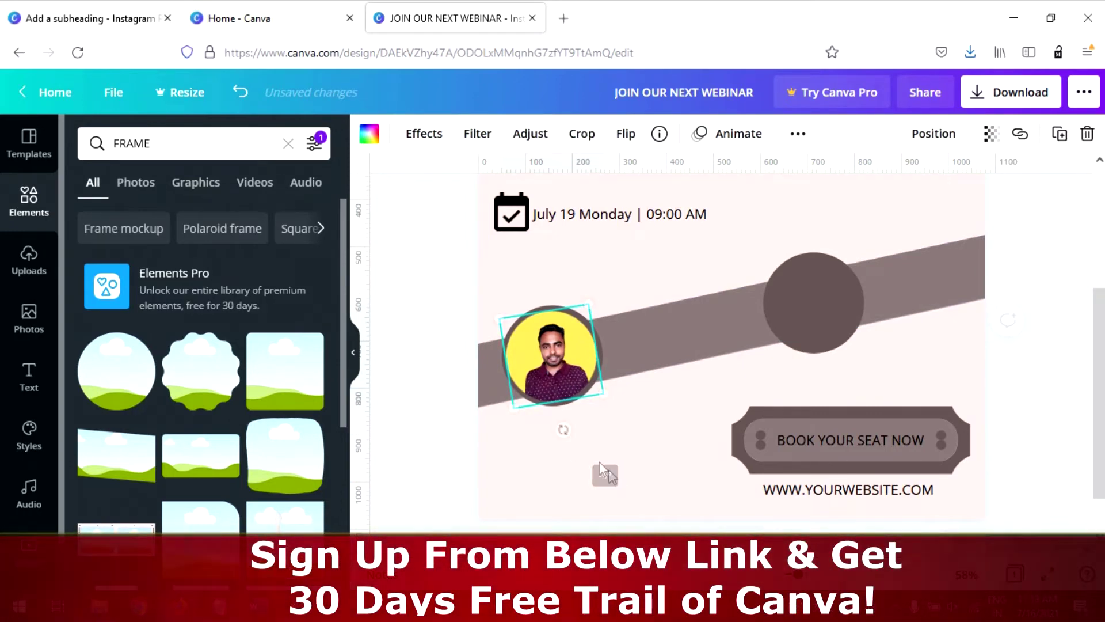
left_click(565, 436)
Duplicate the framed portrait and place the copy below the band, beside the booking badge
left_click(547, 368)
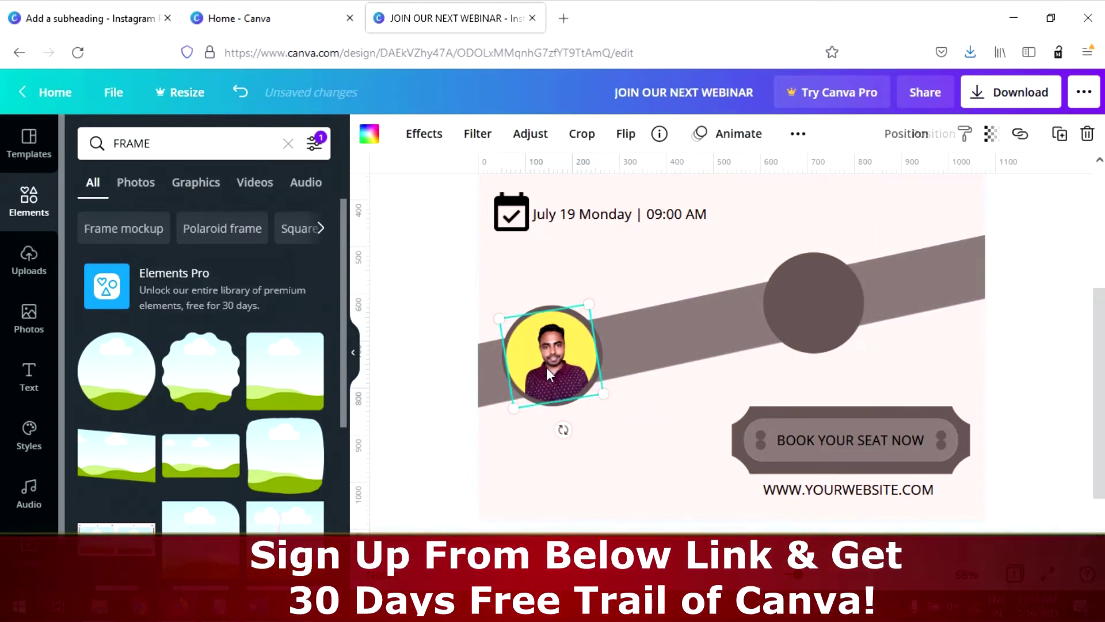
right_click(562, 349)
left_click(523, 350)
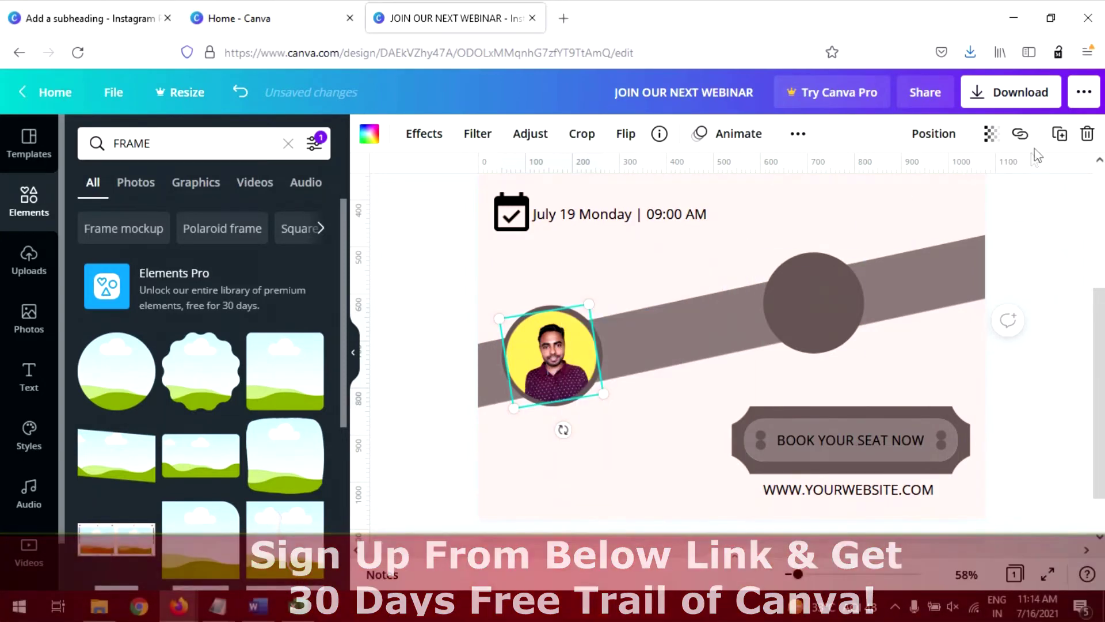
left_click(646, 425)
left_click(554, 363)
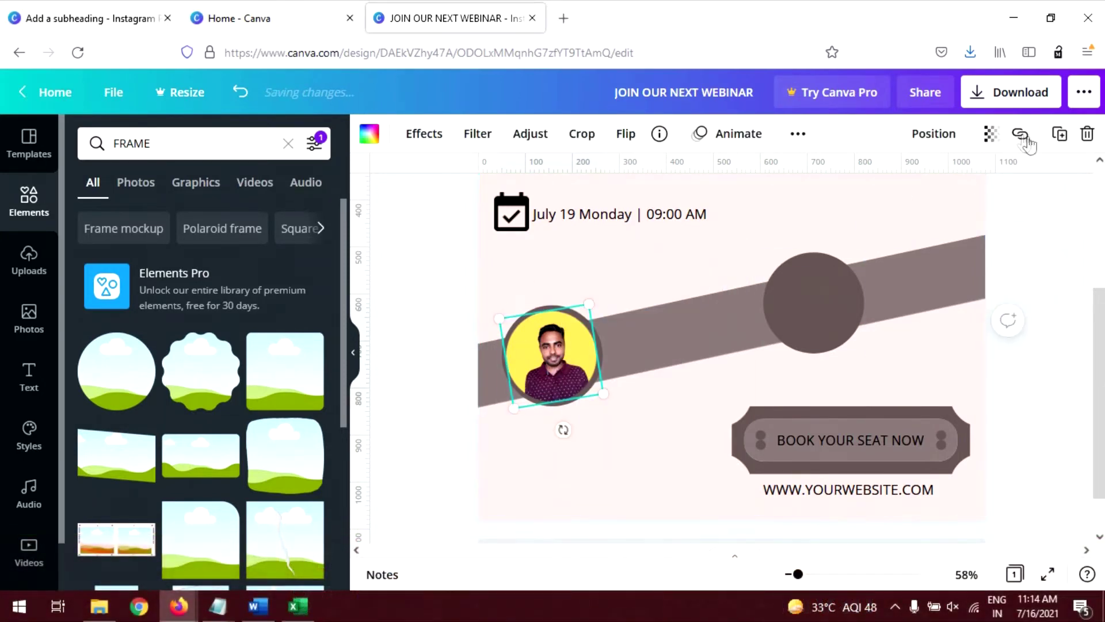
left_click(1056, 138)
left_click_drag(582, 391, 694, 439)
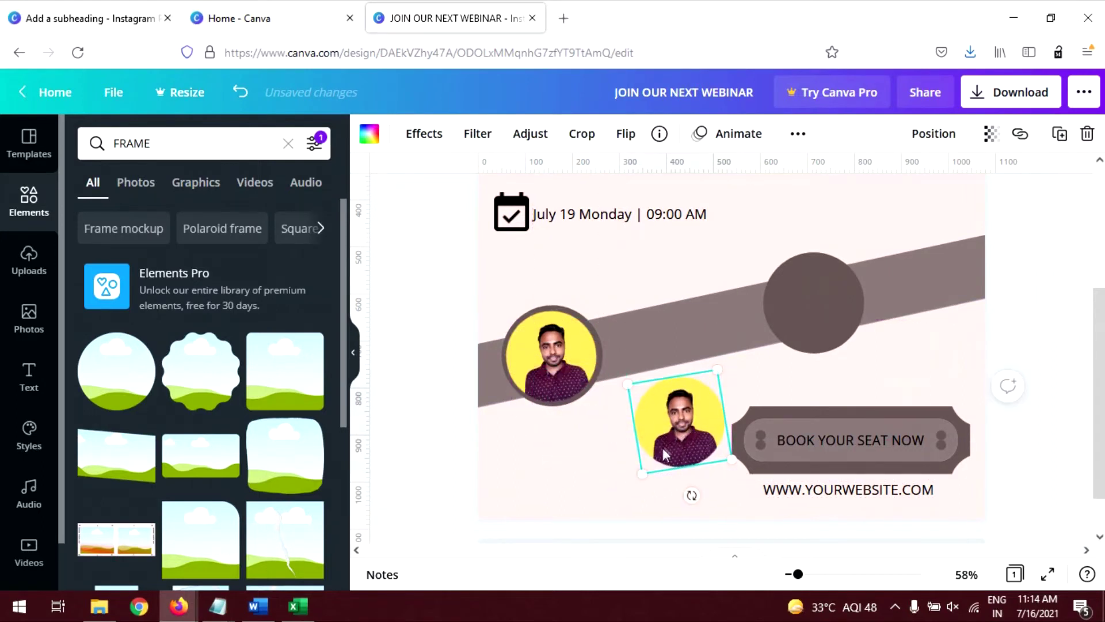
Detach the photo from the duplicated frame and delete it, keeping the empty frame
right_click(682, 421)
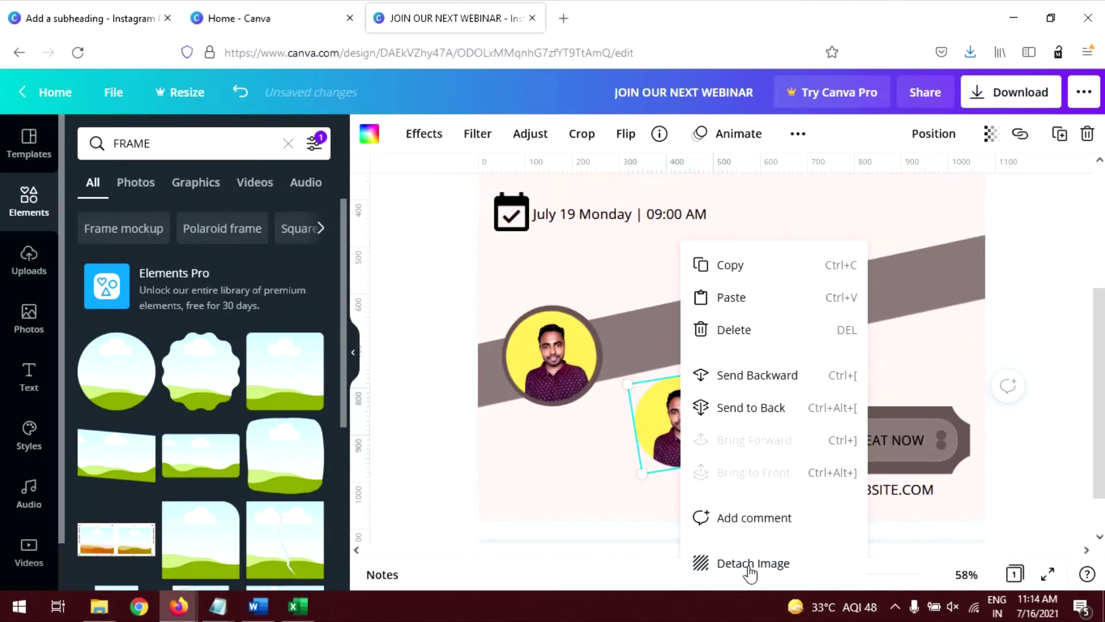
left_click(636, 529)
left_click_drag(616, 226, 538, 404)
left_click_drag(692, 485, 682, 338)
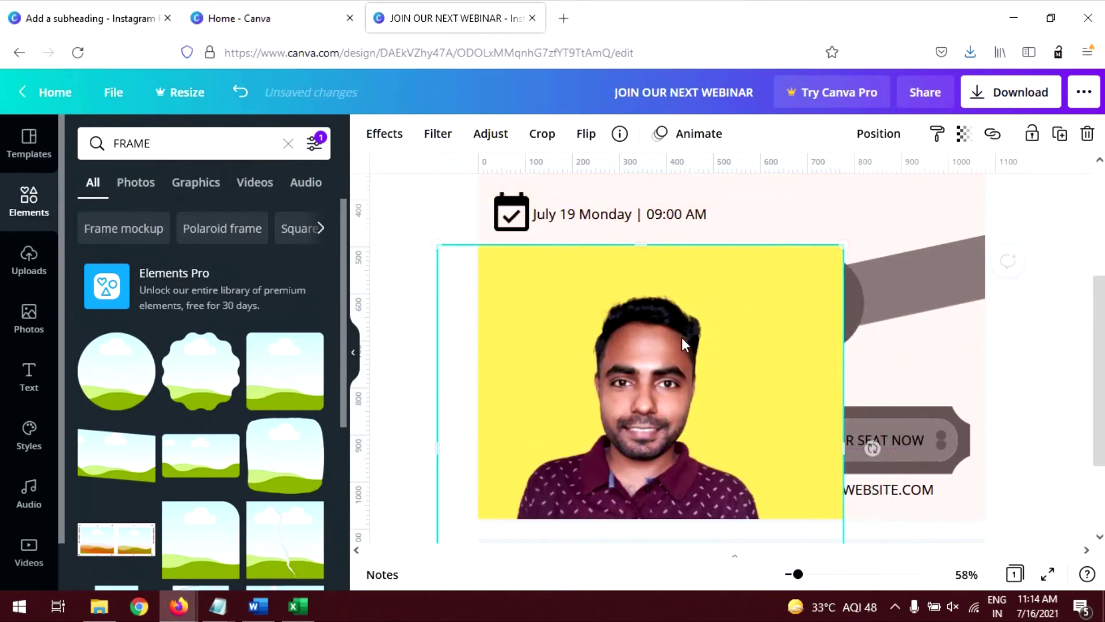
key("Delete")
left_click(691, 415)
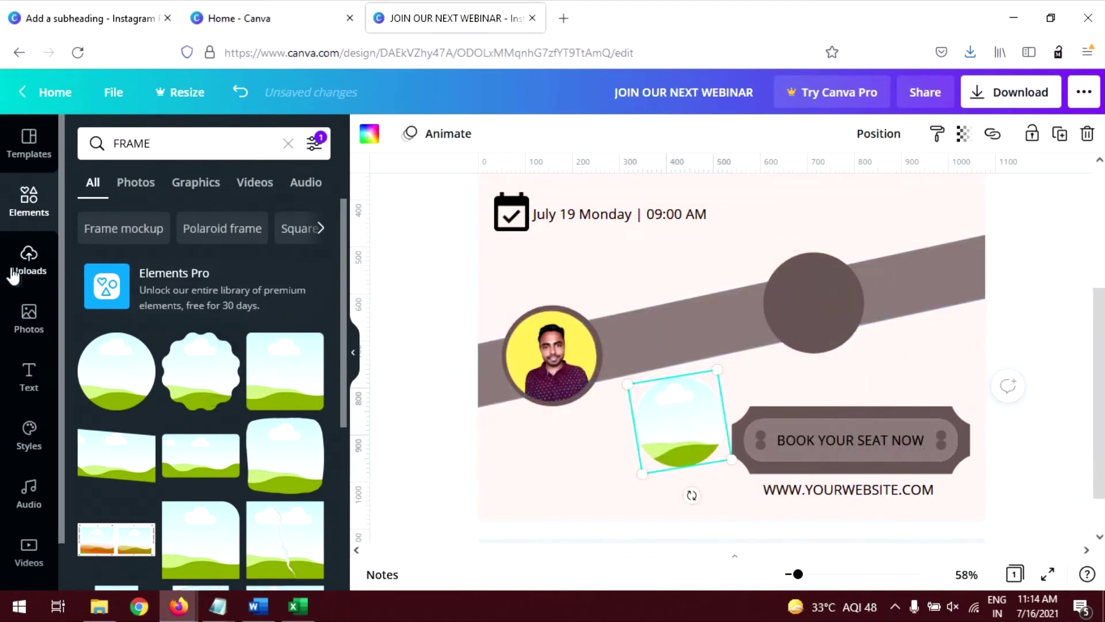
Search the photos for "portrait" and add the picture of the woman in black against a brown background
left_click(25, 258)
left_click(29, 316)
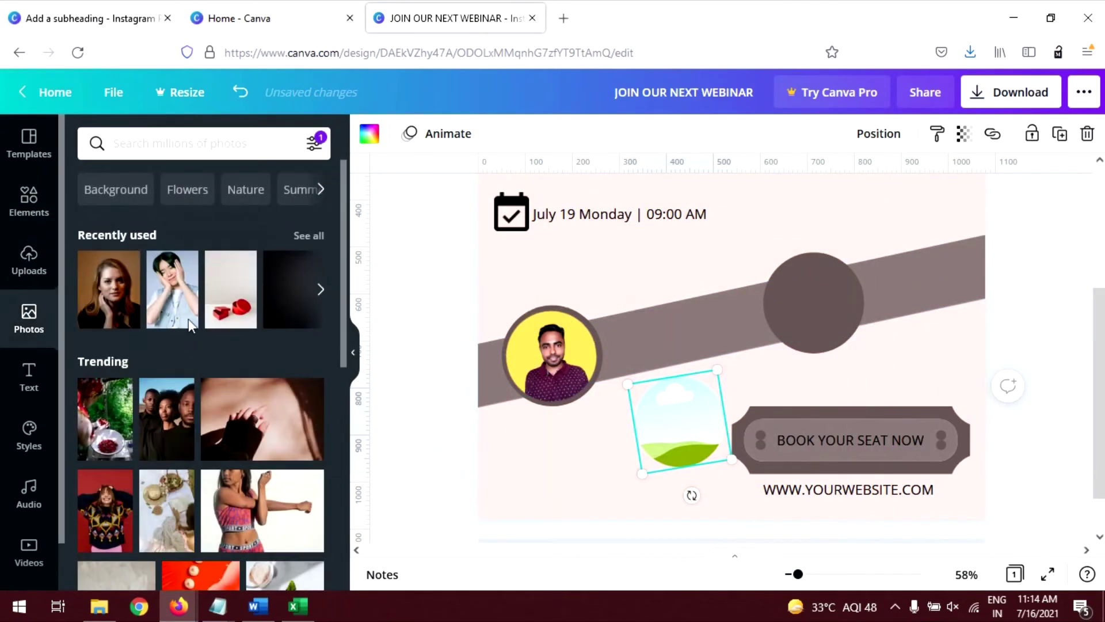
left_click(184, 142)
type("portrait")
key("Return")
scroll(244, 393, "down", 5)
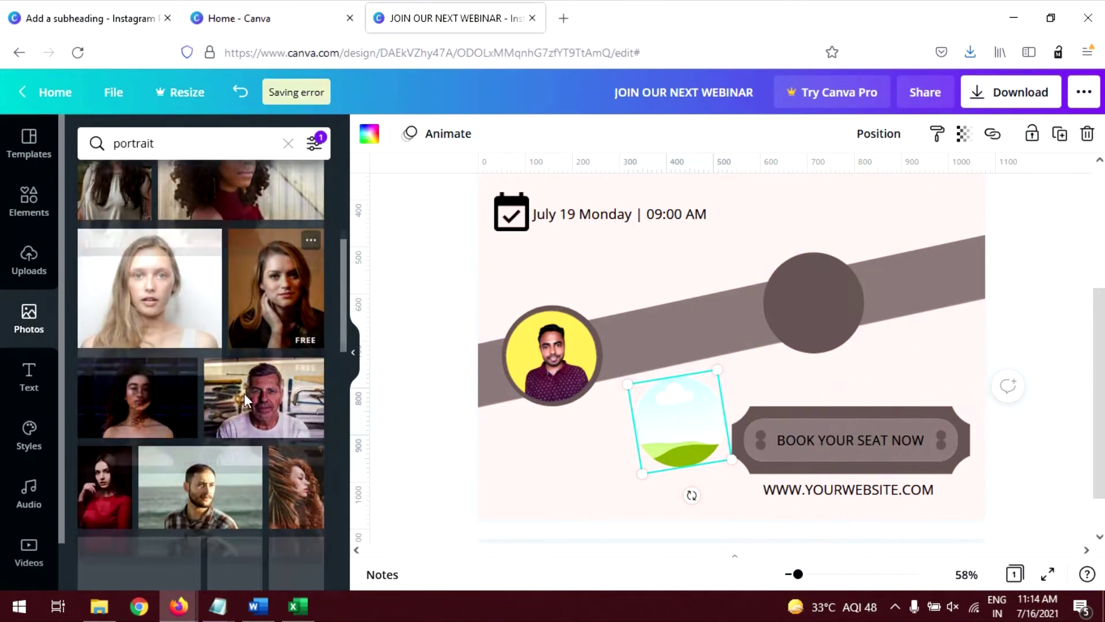
left_click(268, 312)
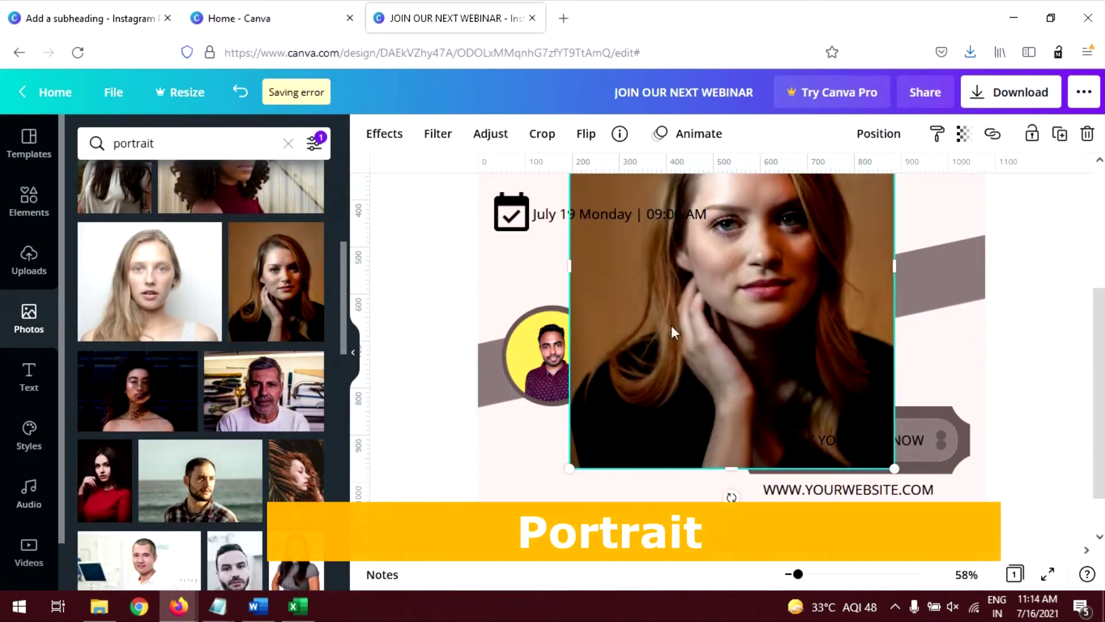
Fill the empty round frame with the woman's portrait and position it inside the upper circle on the band
left_click_drag(801, 313, 820, 330)
left_click(720, 403)
left_click(777, 321)
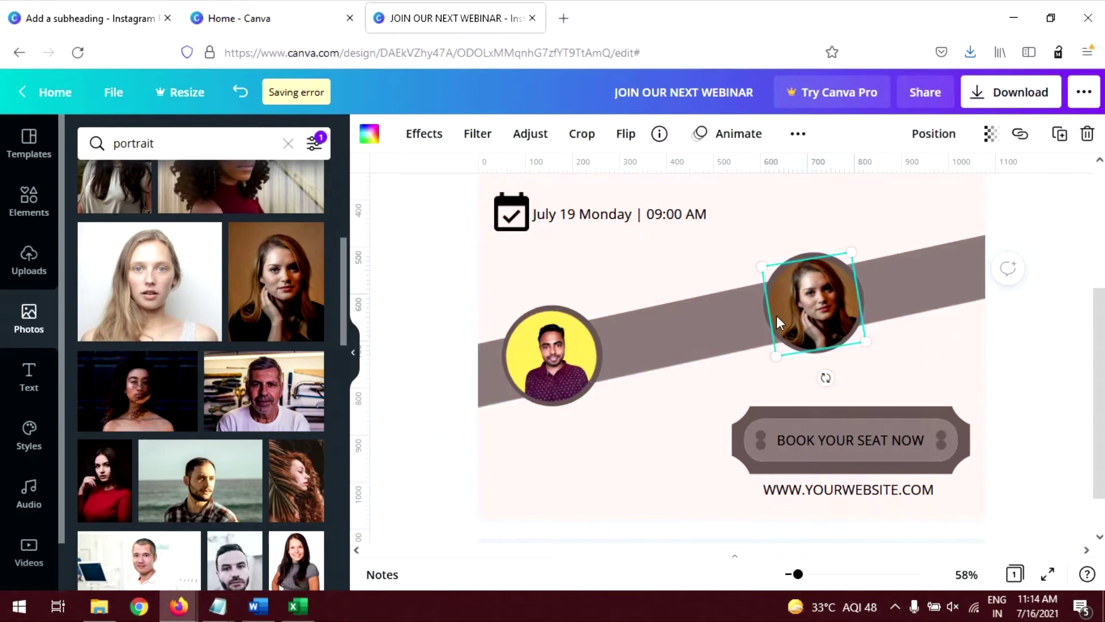
left_click(701, 445)
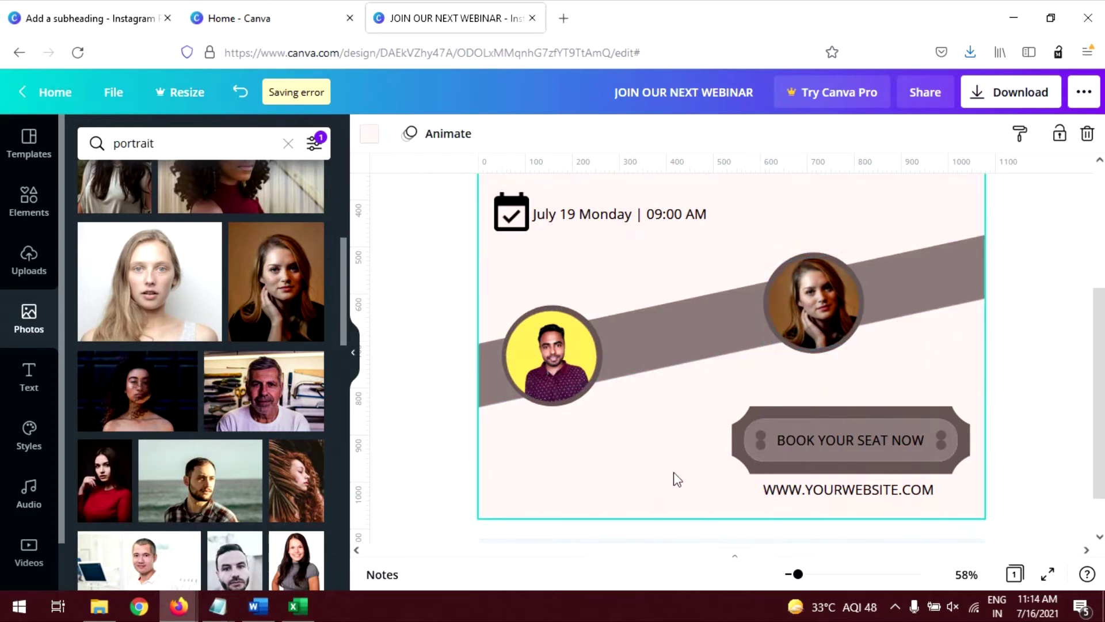
Adjust the rotation of the woman's framed portrait slightly
left_click(829, 311)
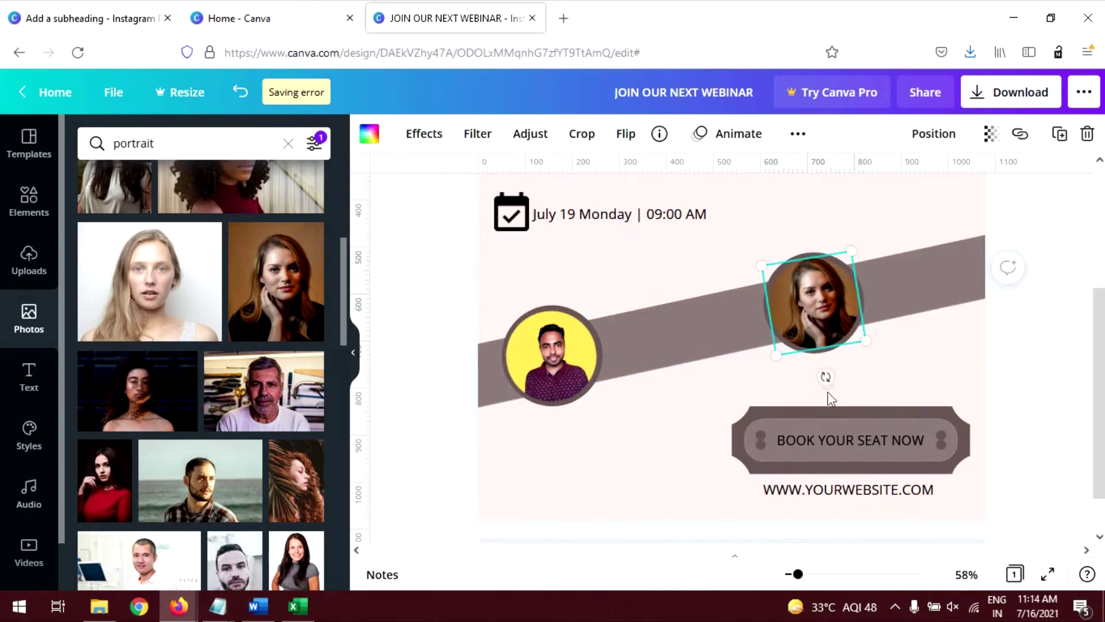
left_click_drag(825, 380, 825, 386)
left_click(605, 454)
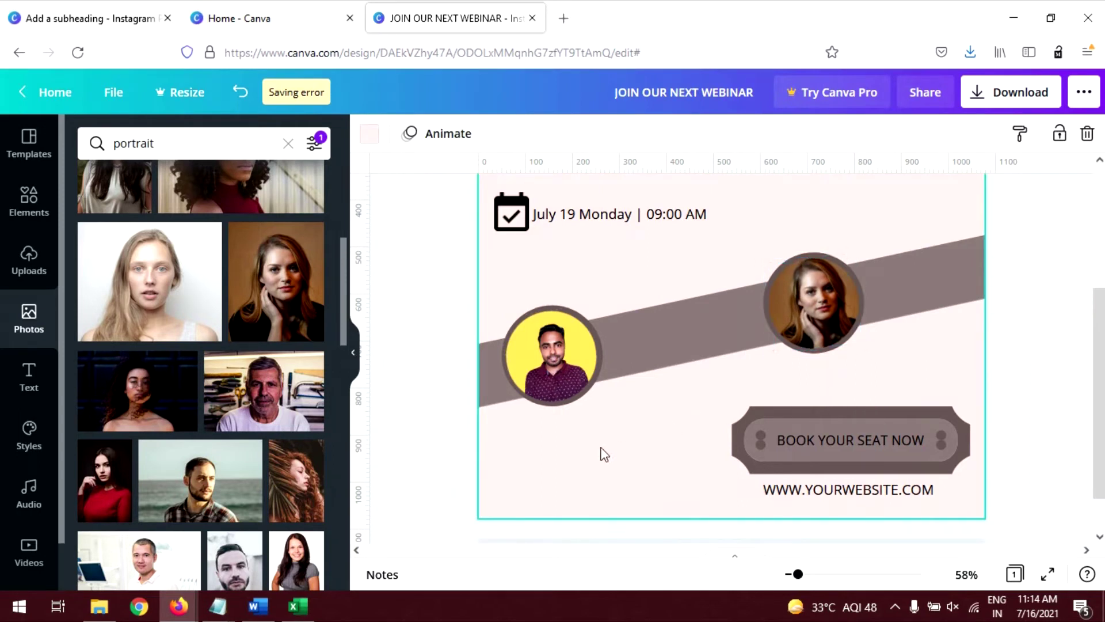
Apply the Street filter to both framed portraits
left_click(542, 340)
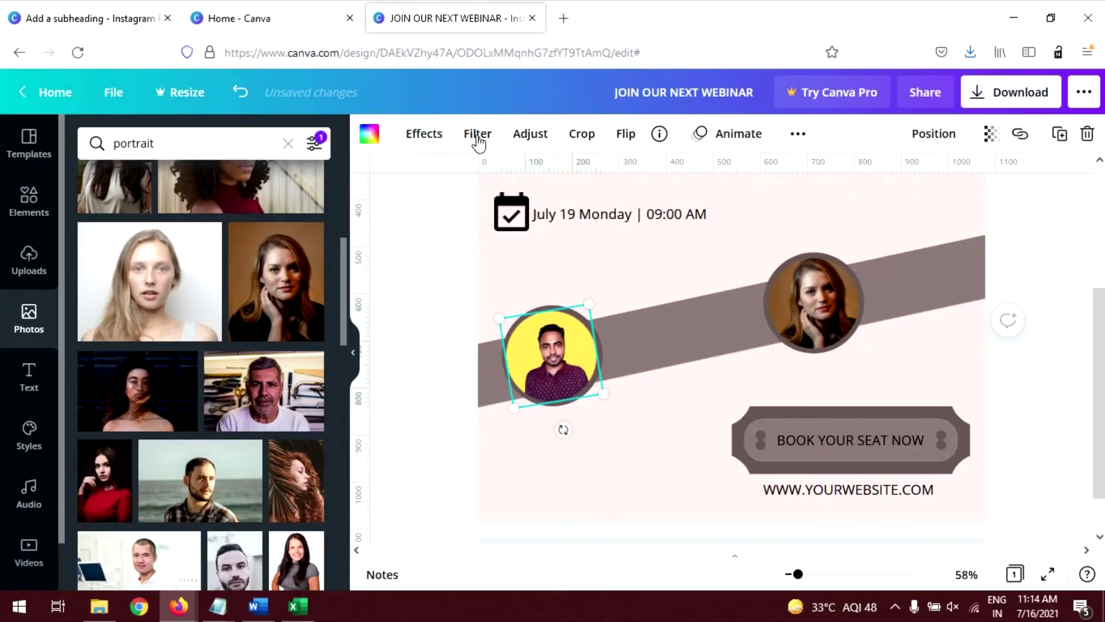
left_click(478, 134)
left_click(309, 518)
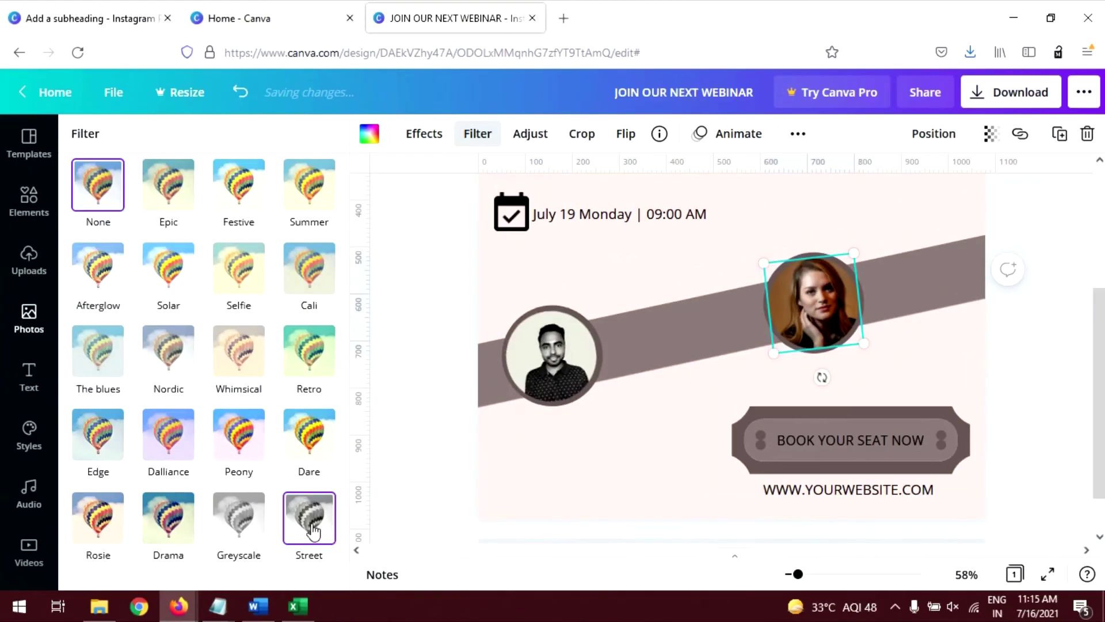
left_click(313, 533)
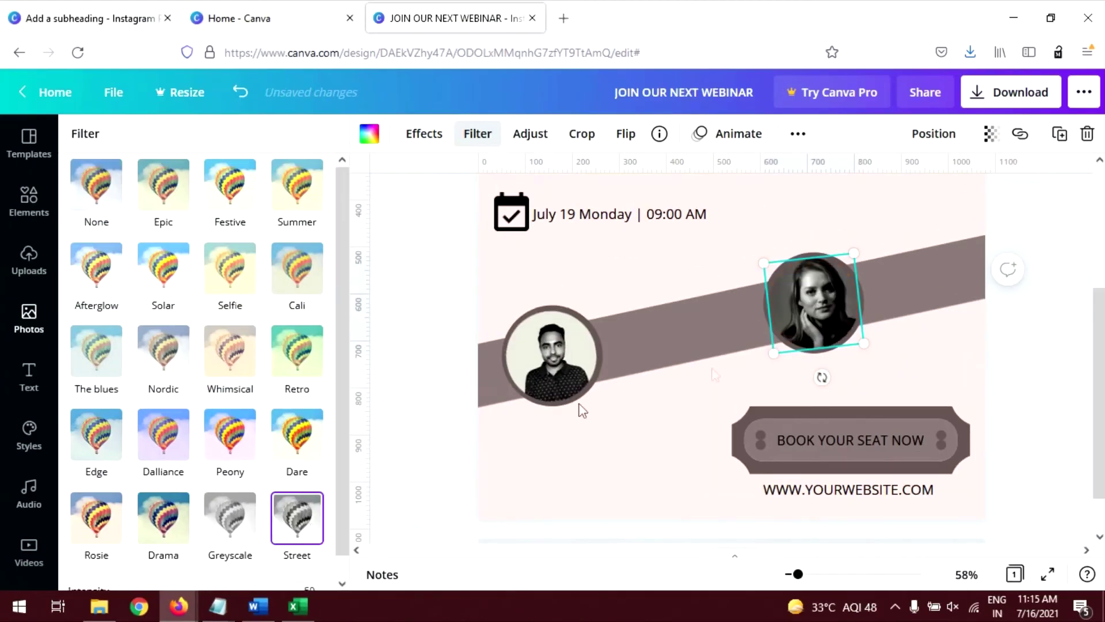
left_click(937, 357)
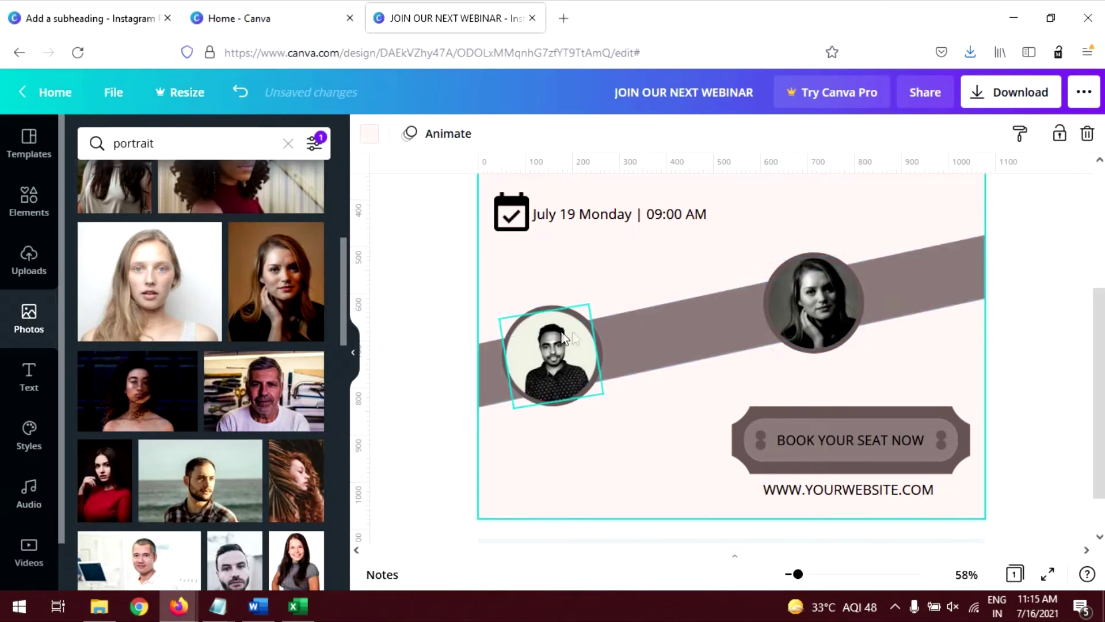
Recolour the slanted band with the dark purple from the man's photo colours
left_click(380, 147)
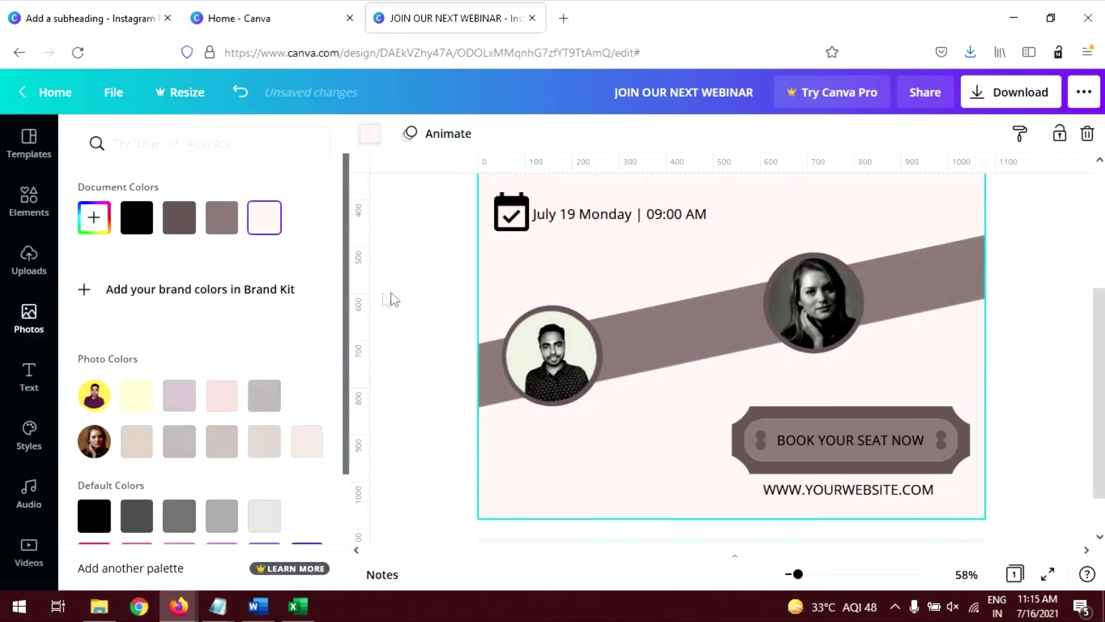
scroll(325, 375, "down", 1)
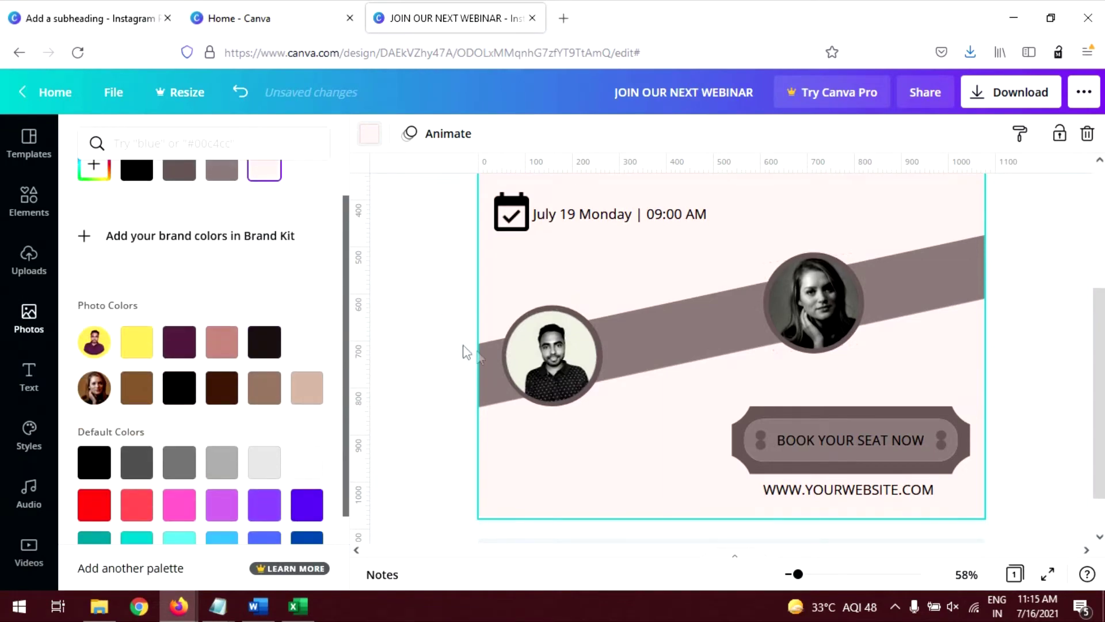
left_click(649, 340)
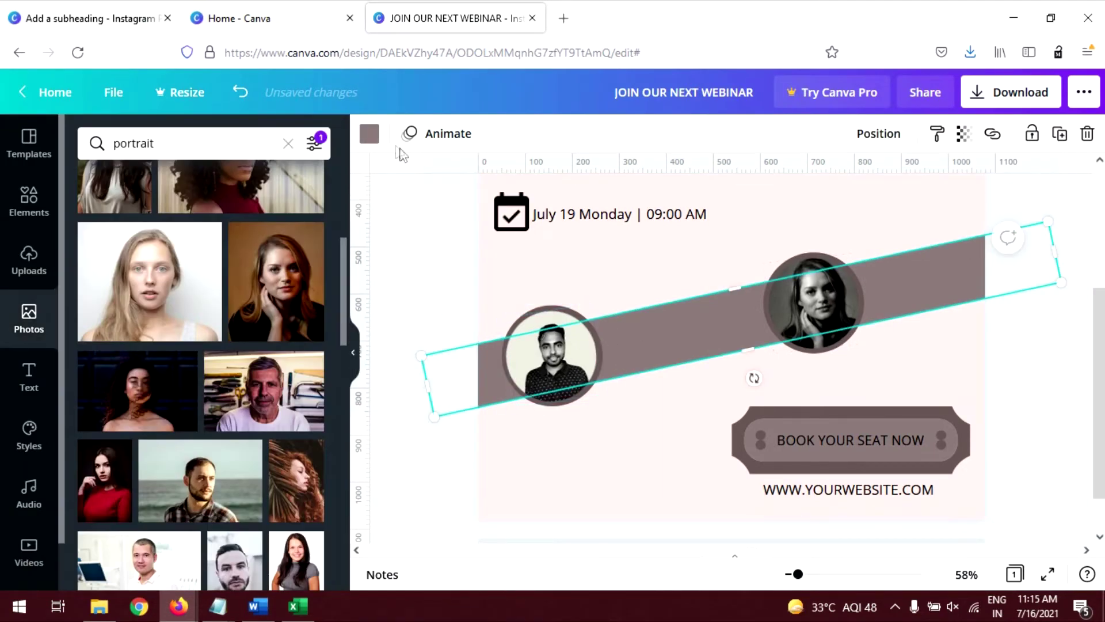
left_click(367, 136)
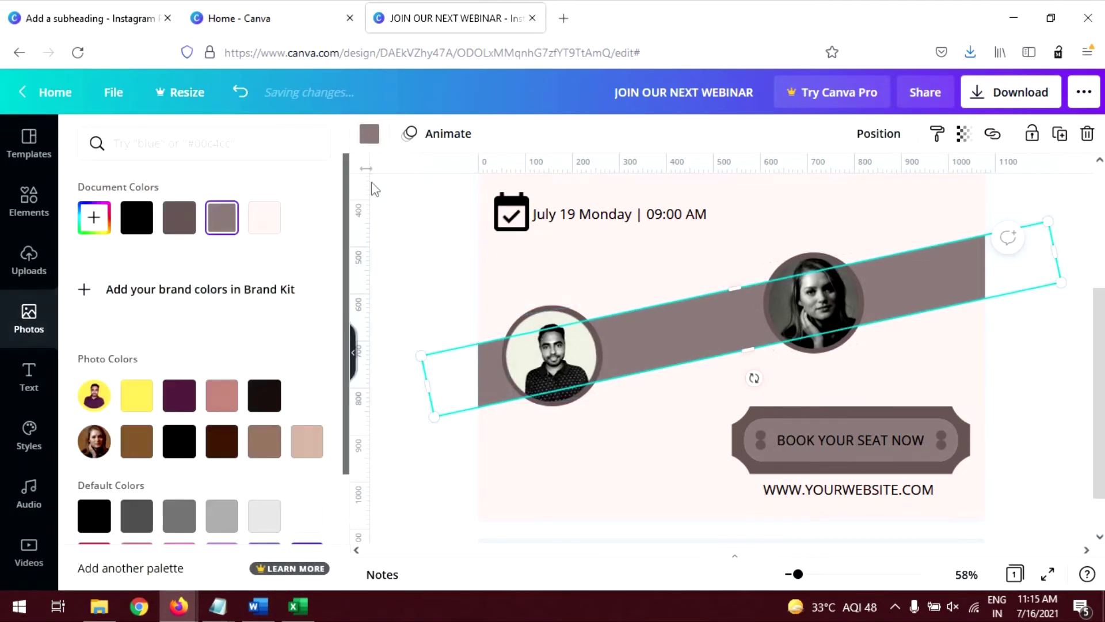
left_click(180, 397)
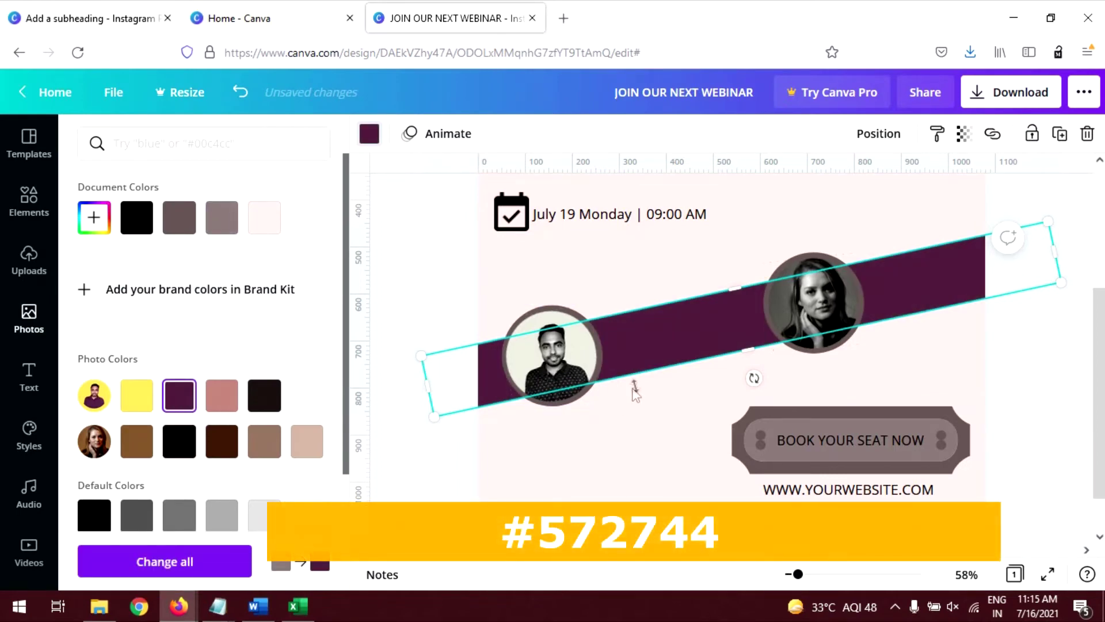
scroll(635, 395, "down", 1)
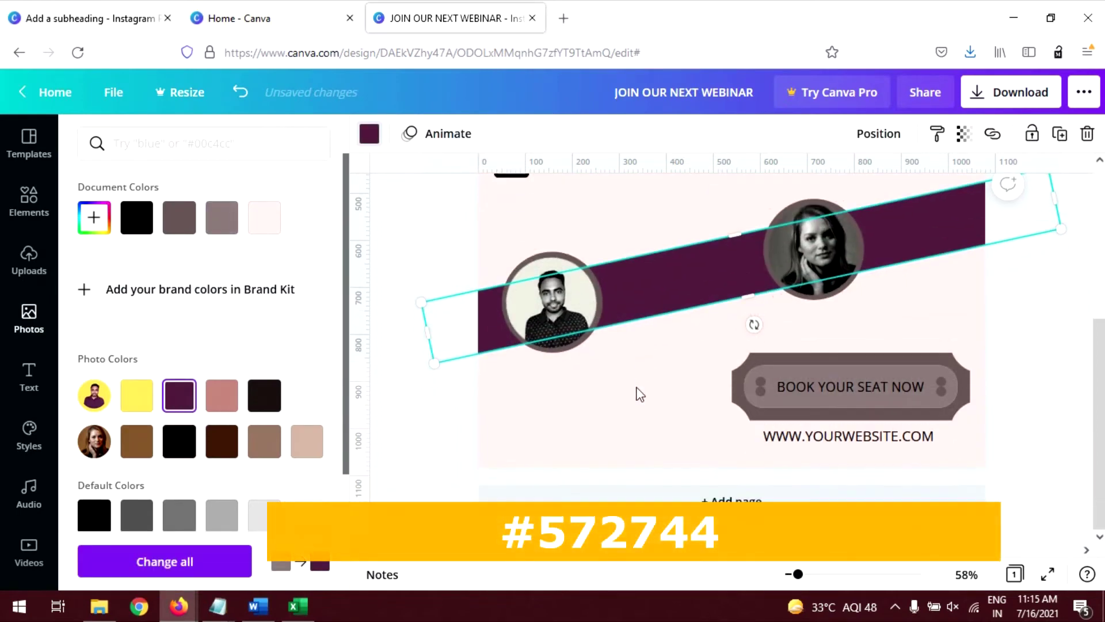
Recolour the circles behind both portraits with the same dark purple as the band
left_click(573, 255)
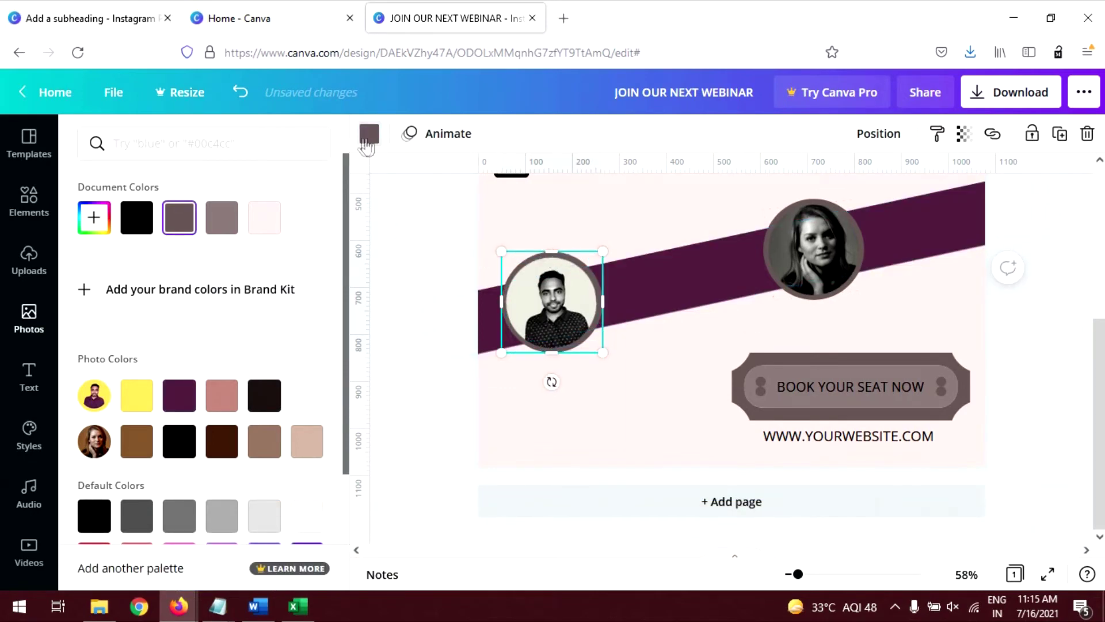
left_click(366, 142)
left_click(366, 140)
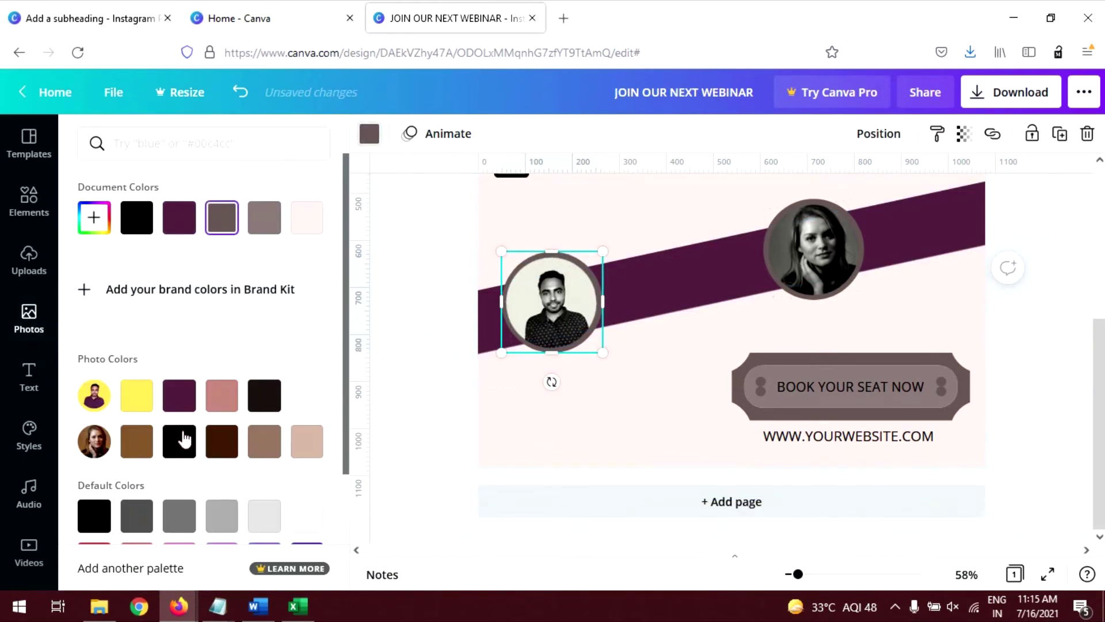
left_click(179, 396)
left_click(786, 206)
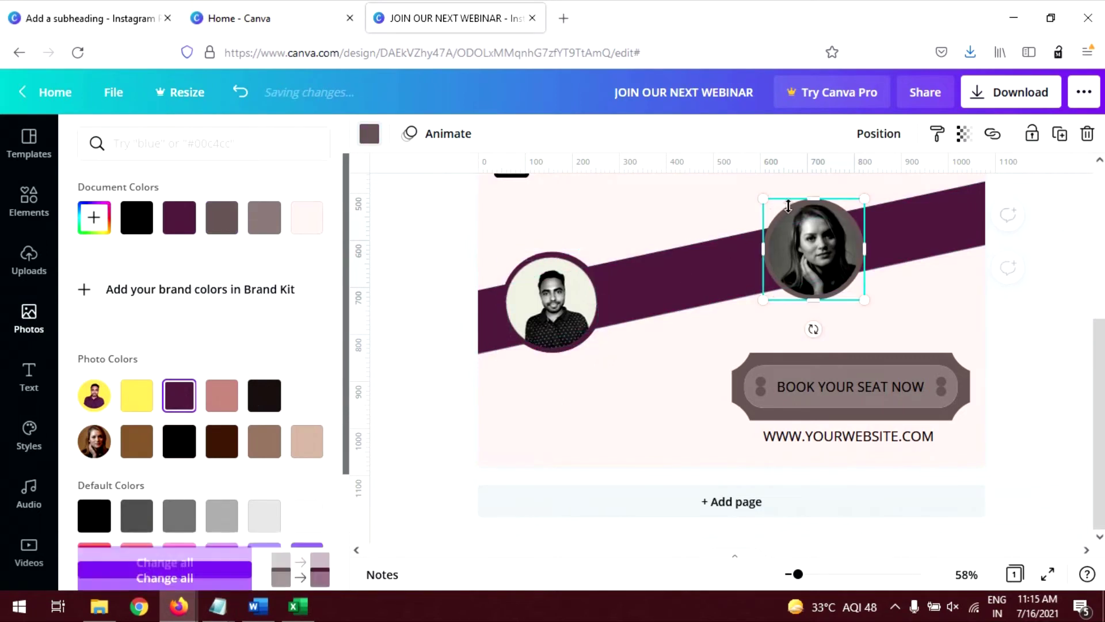
left_click(179, 395)
Search the elements for "rectangle" and add a filled rectangle shape to the design
left_click(743, 368)
left_click(28, 317)
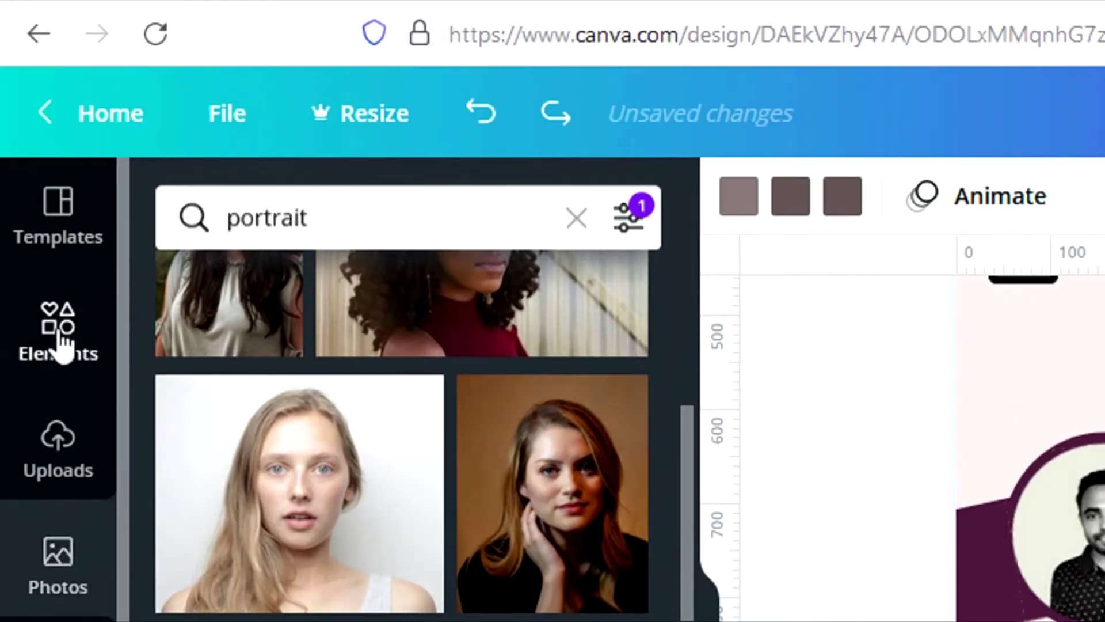
left_click(62, 341)
left_click(376, 221)
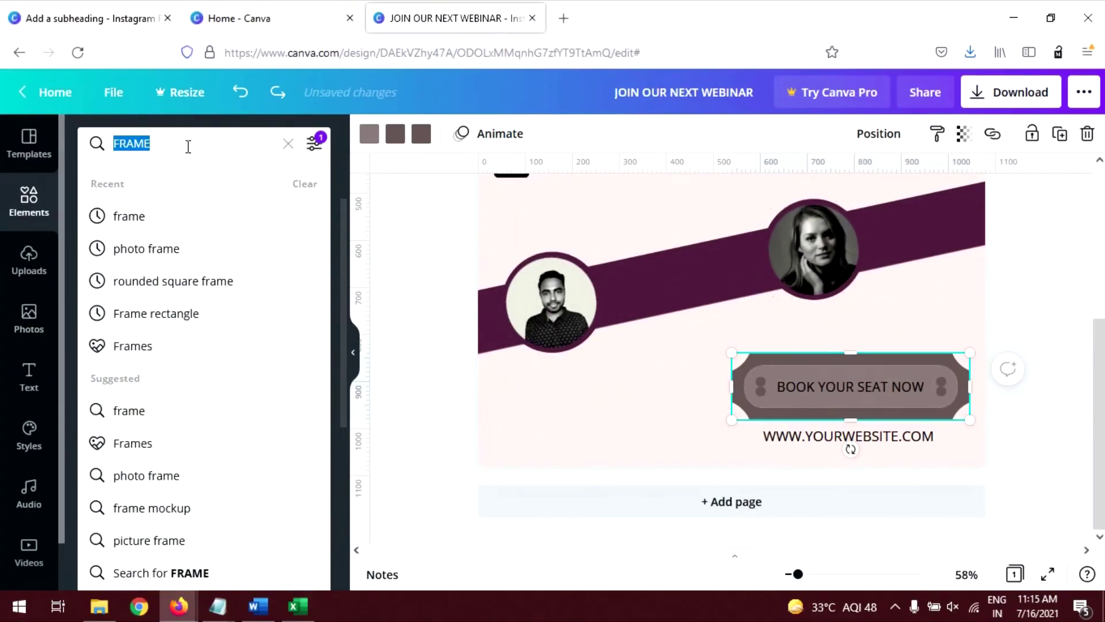
type("rect")
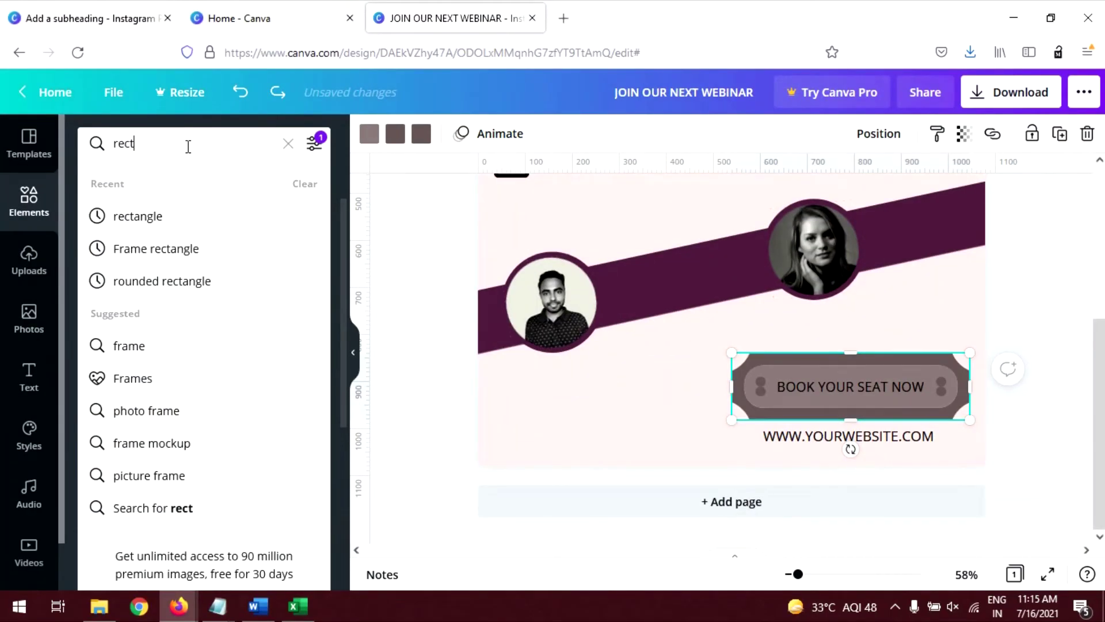
left_click(163, 216)
left_click(282, 386)
Resize and tilt the rectangle parallel to the band so it fills the area below it, and colour it dusty pink
left_click_drag(700, 278, 637, 400)
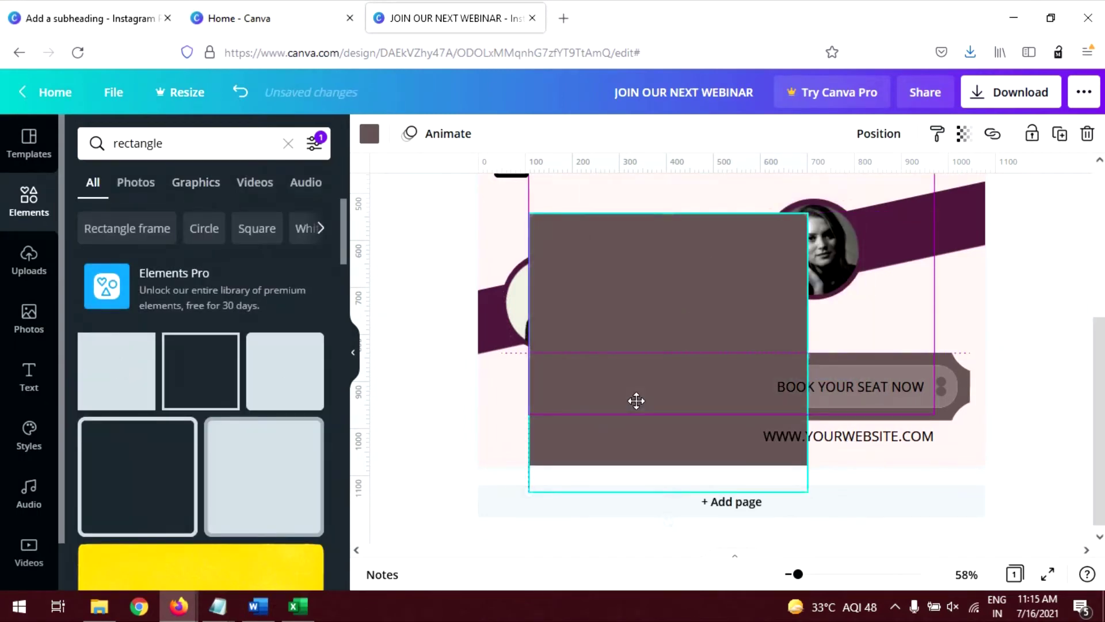
left_click_drag(668, 210, 668, 310)
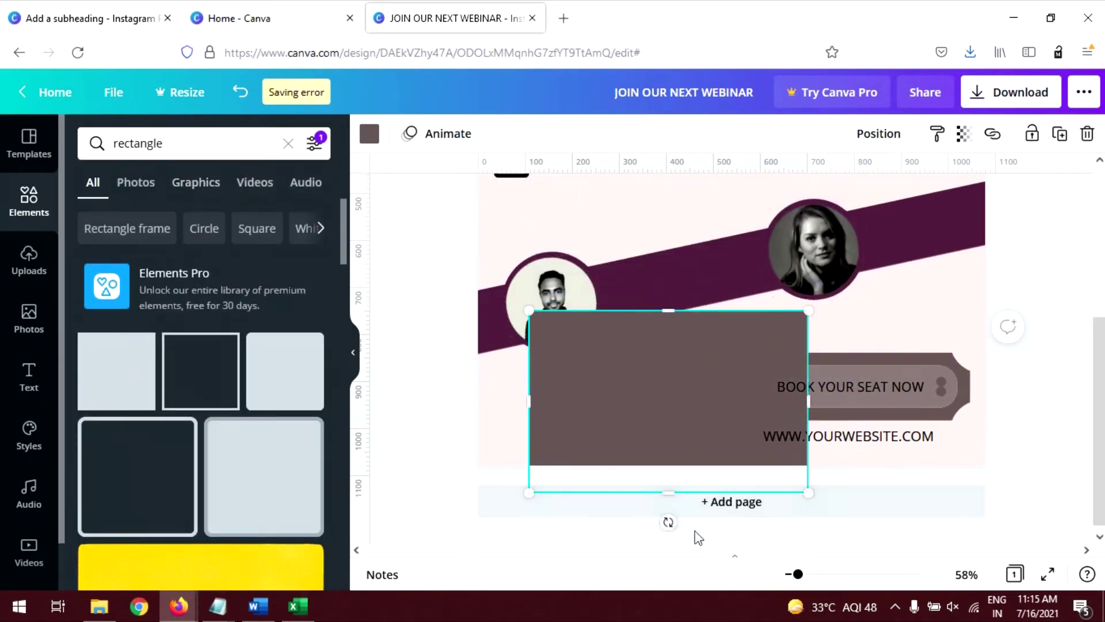
left_click_drag(669, 522, 707, 533)
left_click_drag(791, 468, 982, 338)
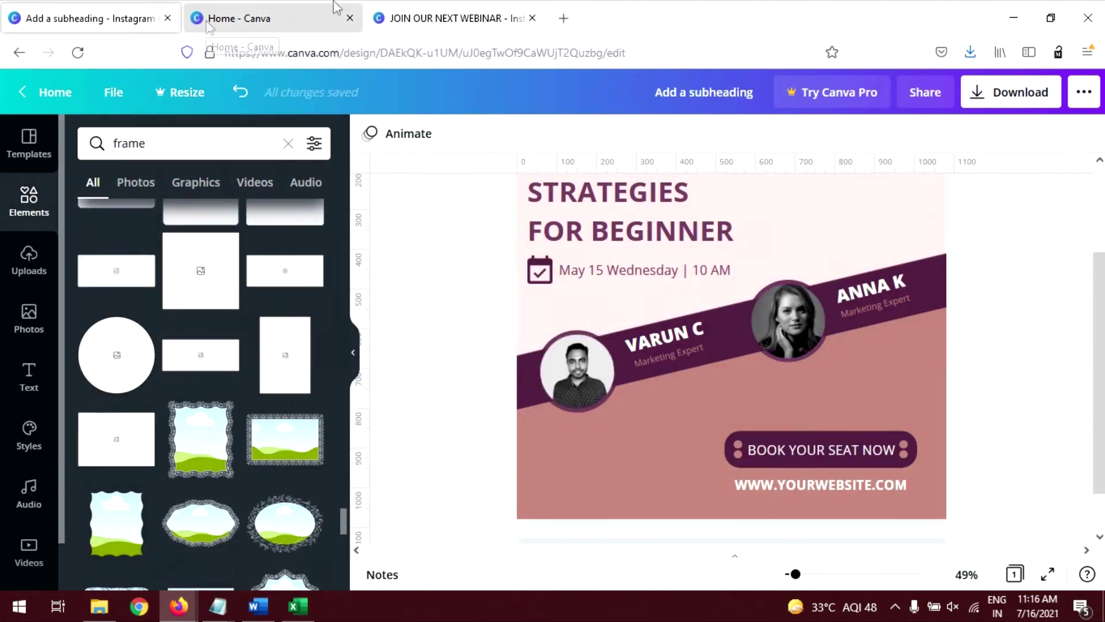
left_click(423, 13)
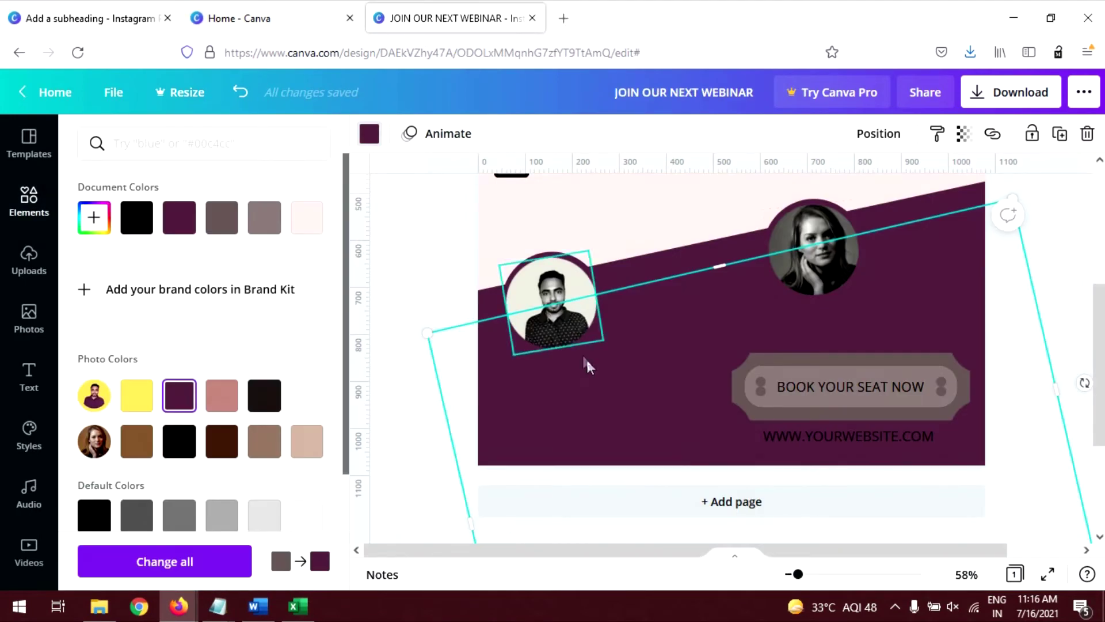
left_click(221, 410)
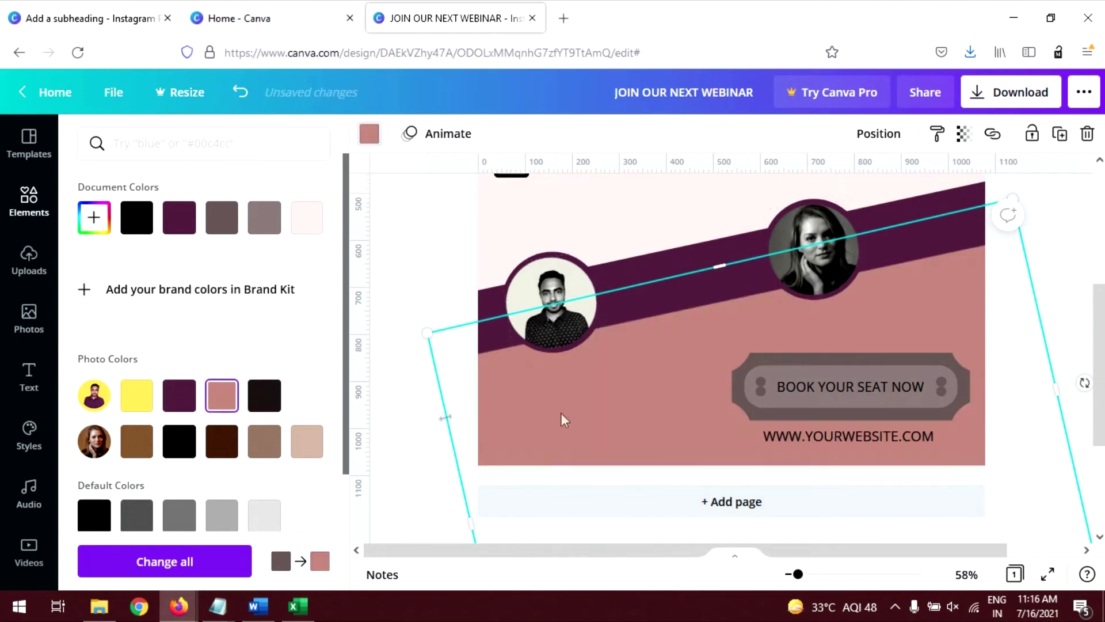
Recolour the booking badge with a dark purple body and a dusty pink outer frame matching the lower background
scroll(946, 459, "down", 1)
scroll(932, 456, "down", 2)
scroll(973, 403, "up", 3)
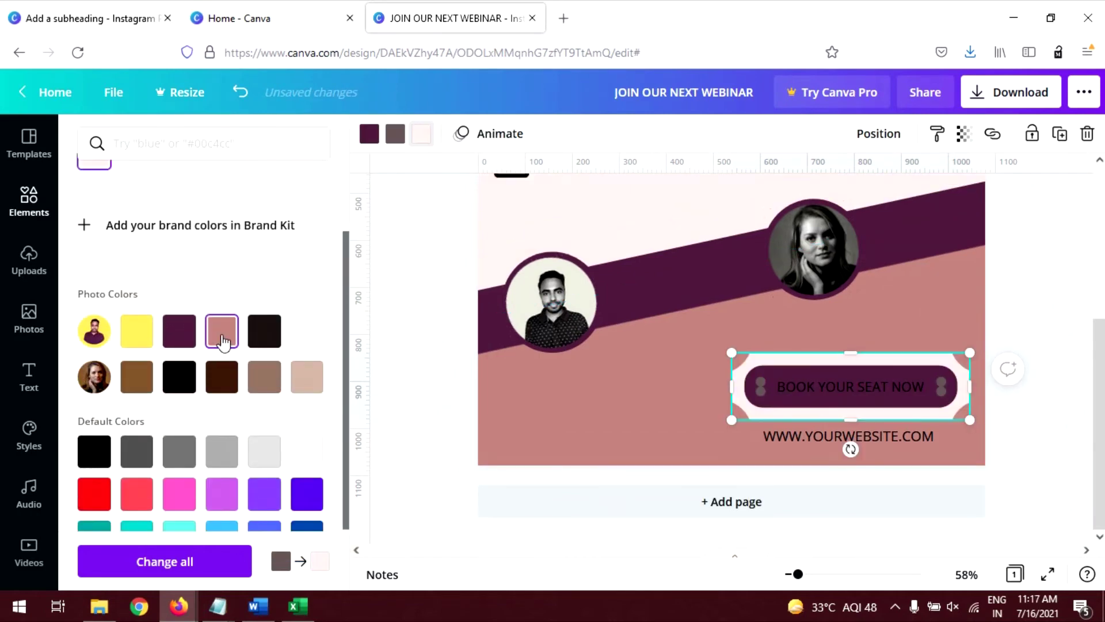
left_click(222, 331)
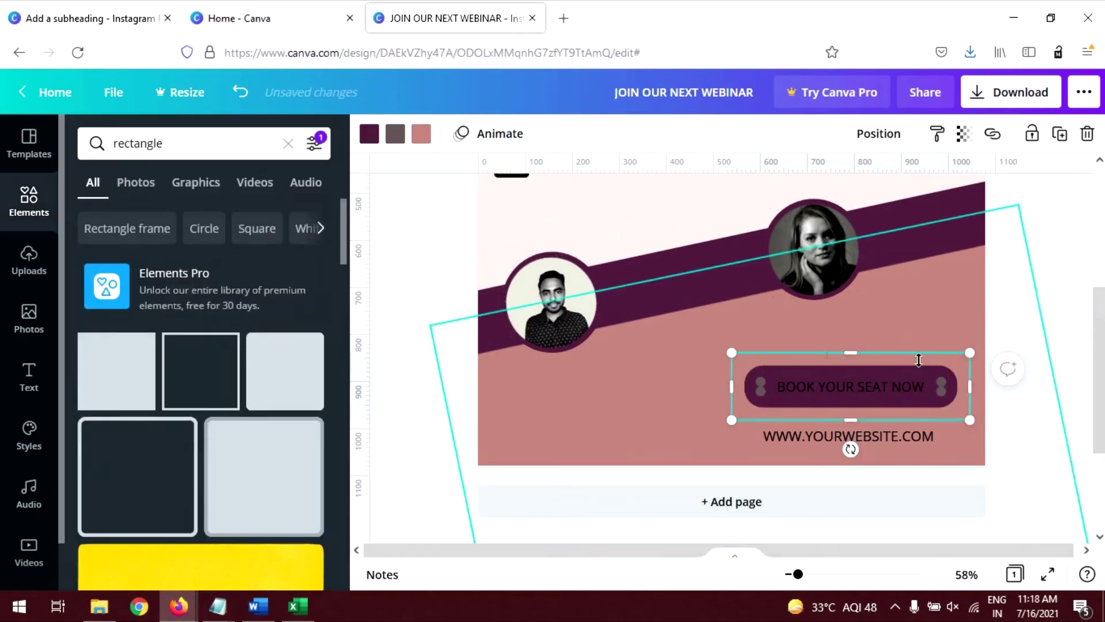
Change the "BOOK YOUR SEAT NOW" text and the website address to white
double_click(888, 396)
left_click(617, 141)
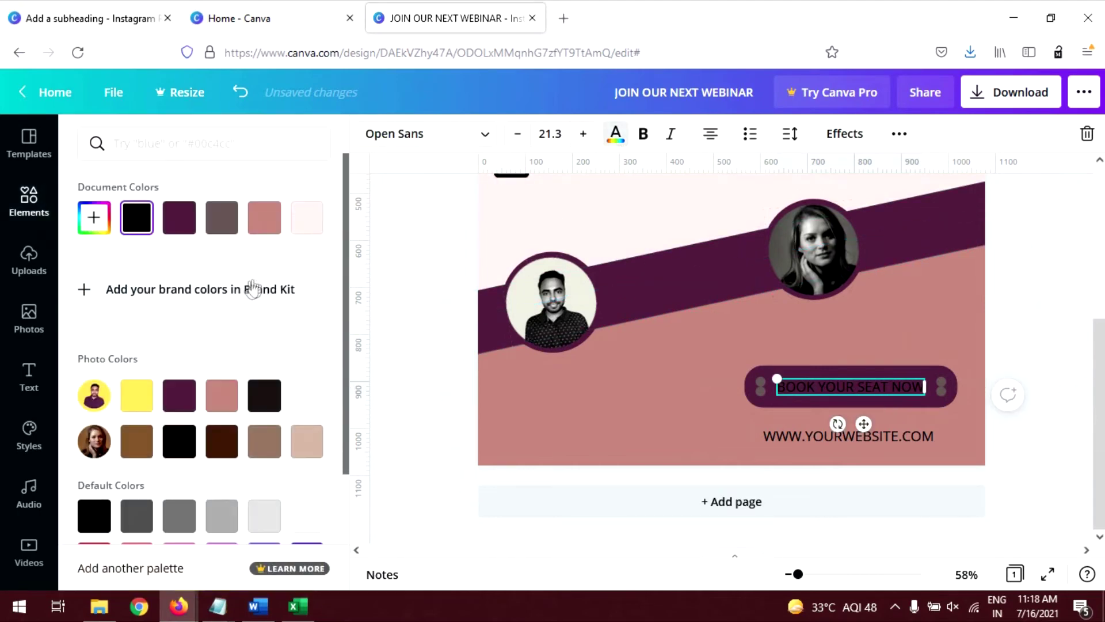
left_click(304, 213)
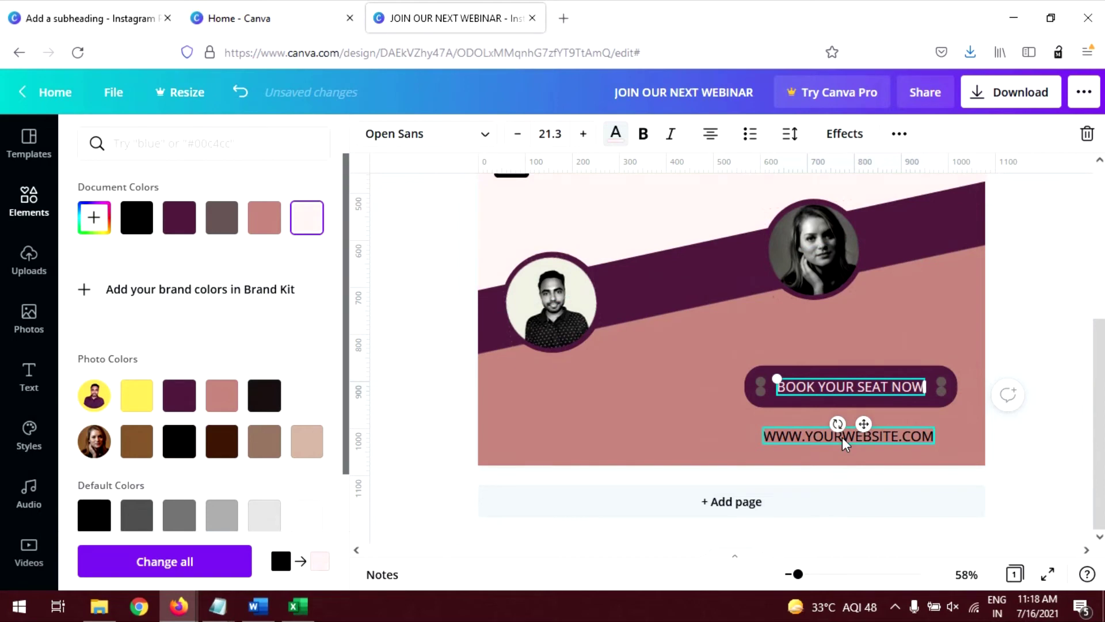
left_click(94, 217)
left_click(311, 514)
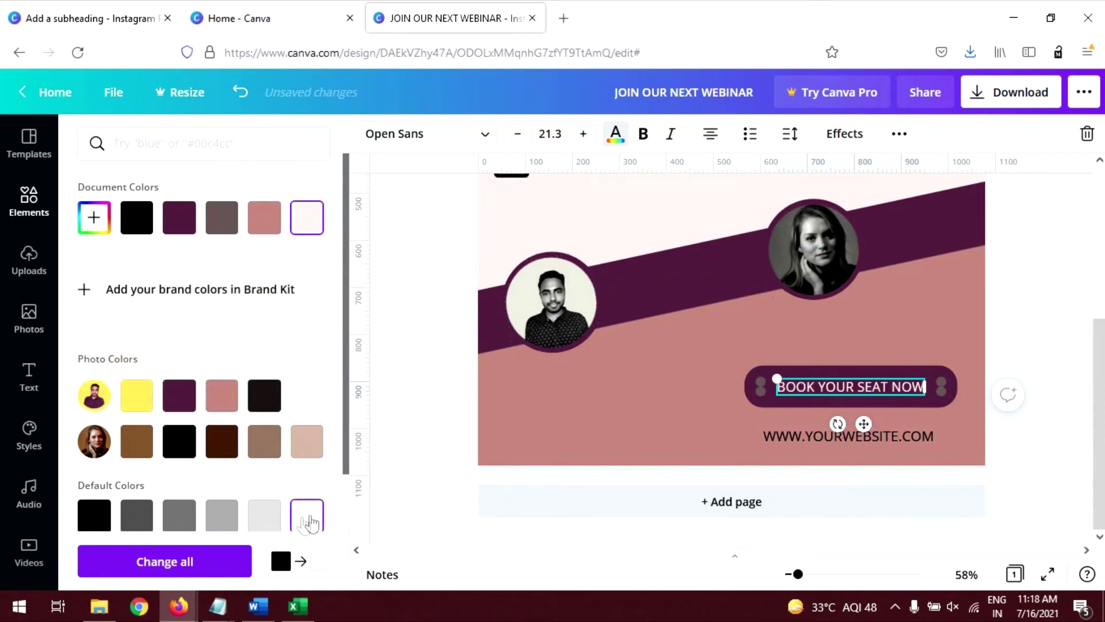
left_click(829, 434)
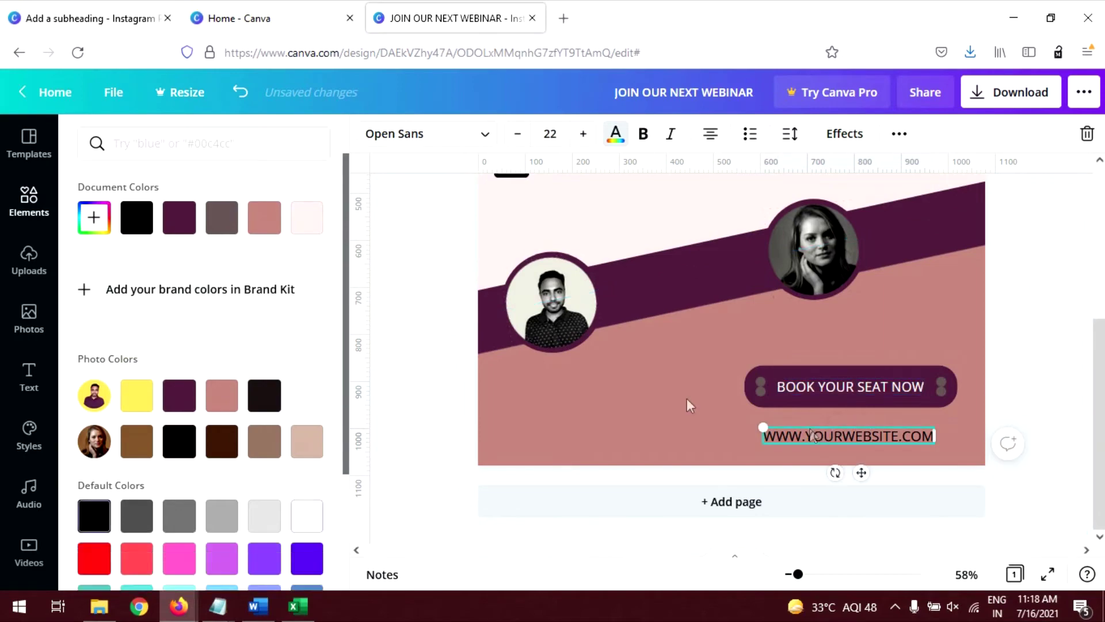
left_click(311, 518)
left_click(558, 411)
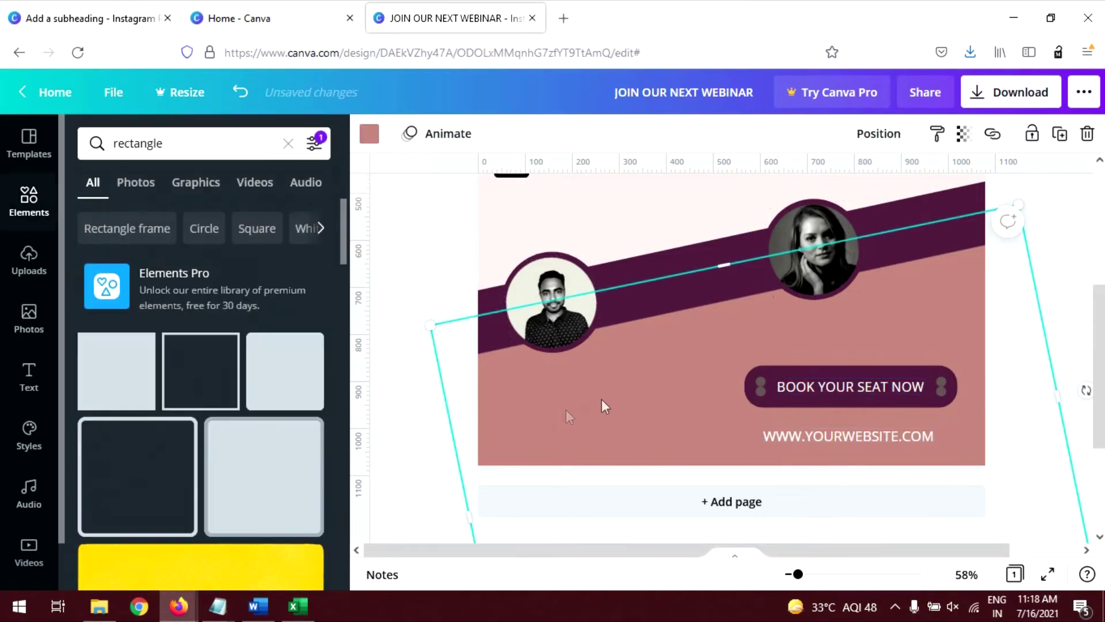
Recolour the webinar line, main heading, date line and calendar icon dark purple
scroll(653, 361, "up", 5)
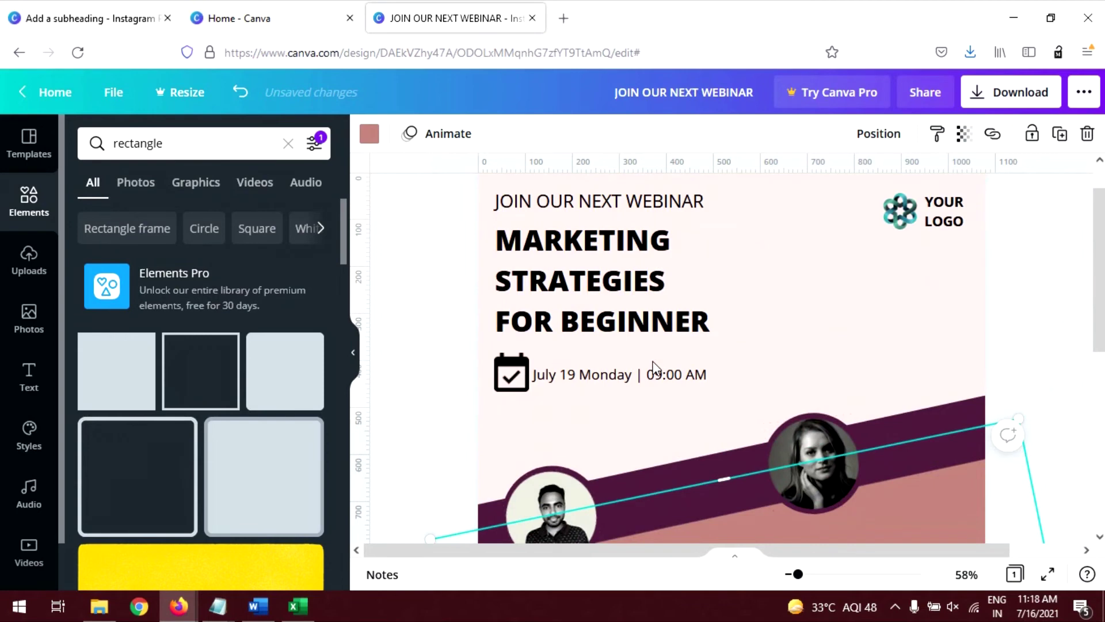
scroll(653, 361, "up", 2)
left_click(562, 293)
left_click(567, 425)
left_click(179, 217)
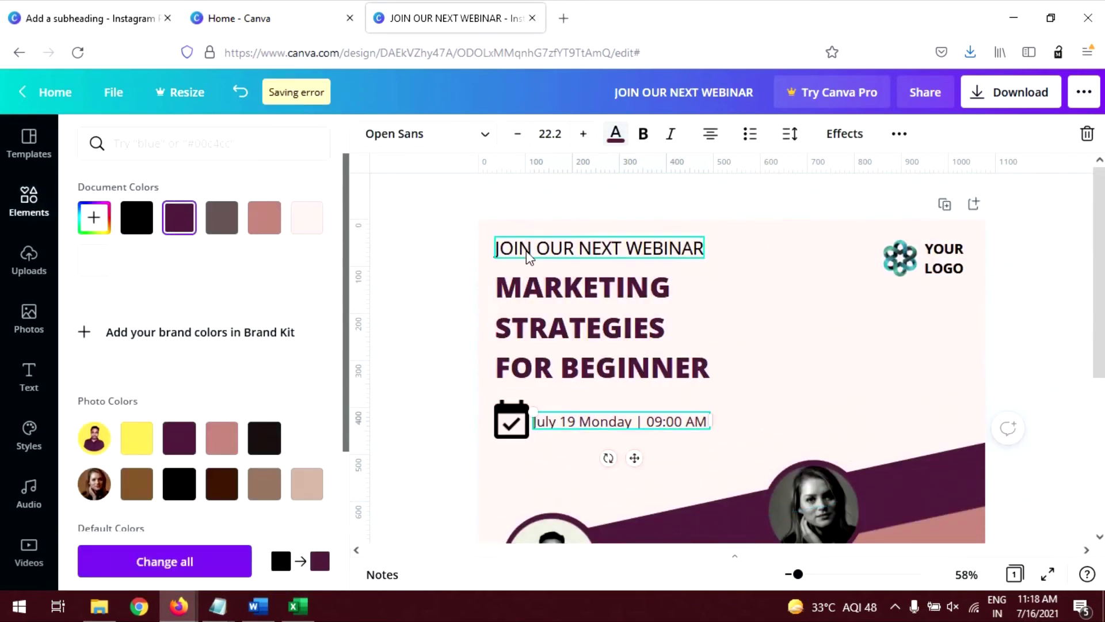
left_click(527, 253)
left_click(179, 218)
left_click(511, 422)
left_click(371, 134)
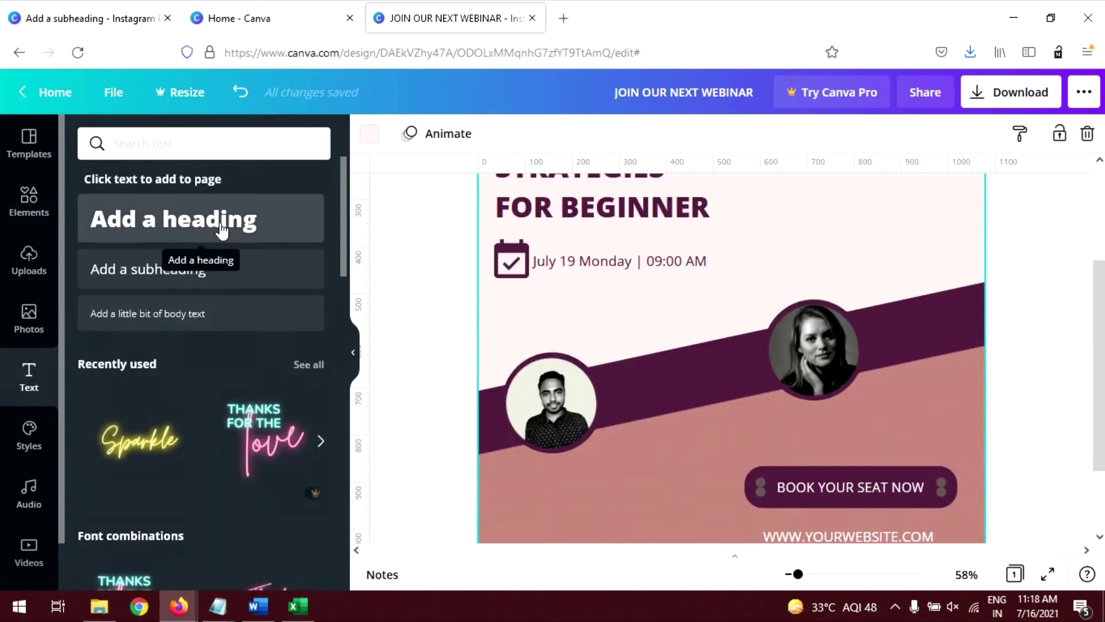
Add a heading with the male speaker's name, shrink it to about size 34 and tilt it onto the band beside his portrait
left_click(222, 229)
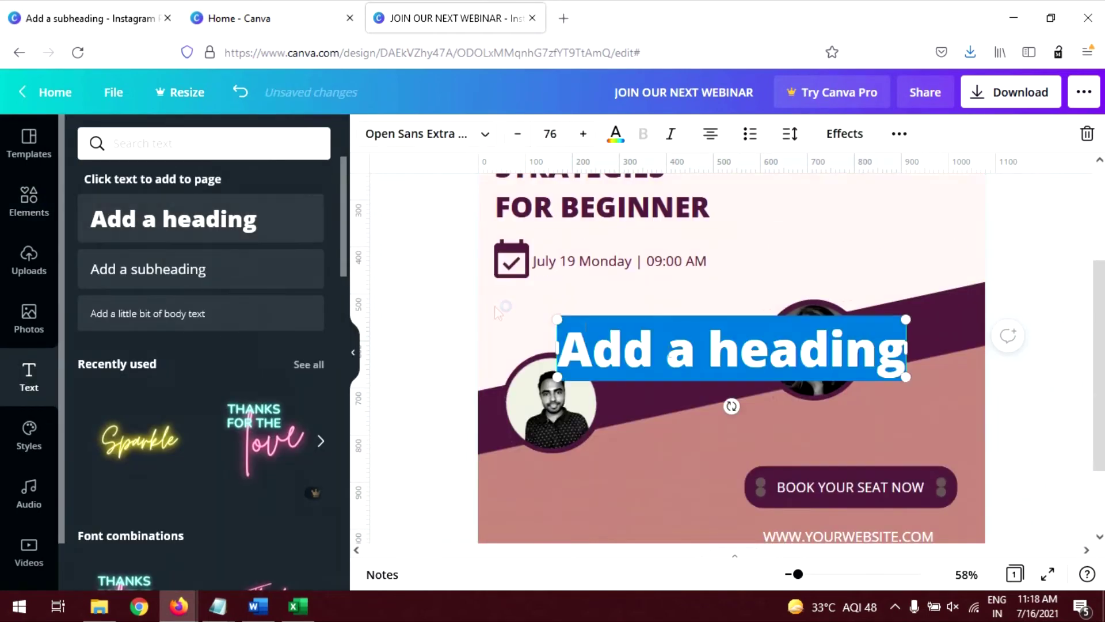
type("VARUN C")
left_click_drag(840, 377, 731, 348)
left_click_drag(664, 377, 682, 414)
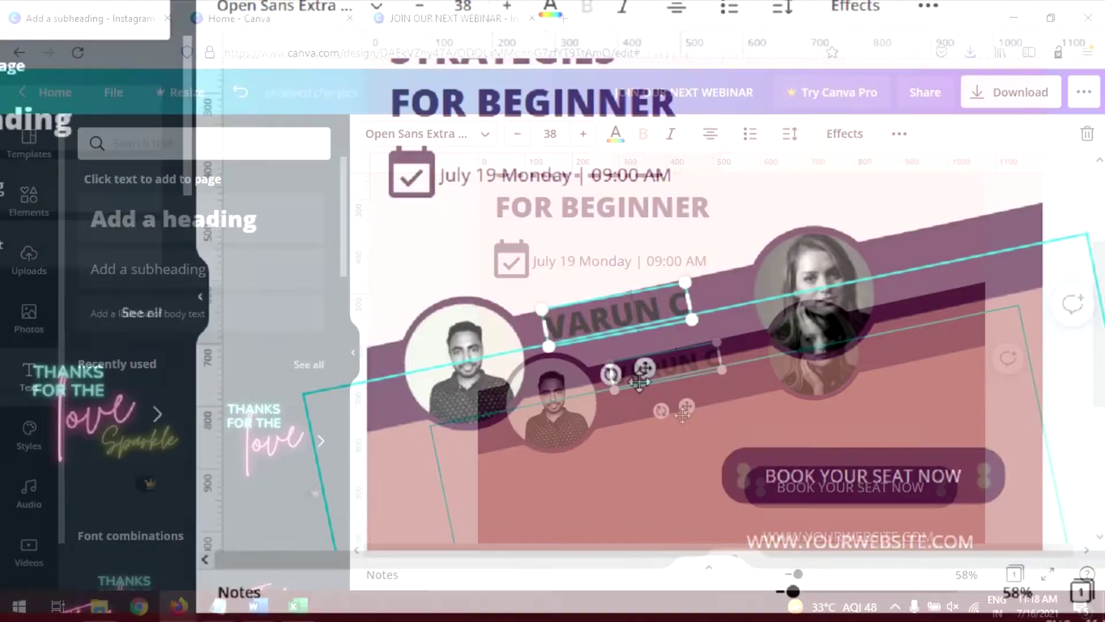
left_click(675, 377)
left_click_drag(512, 239, 536, 238)
left_click_drag(499, 316, 507, 316)
Add a subheading reading "Marketing expert" under the male speaker's name
left_click(180, 266)
type("Ma")
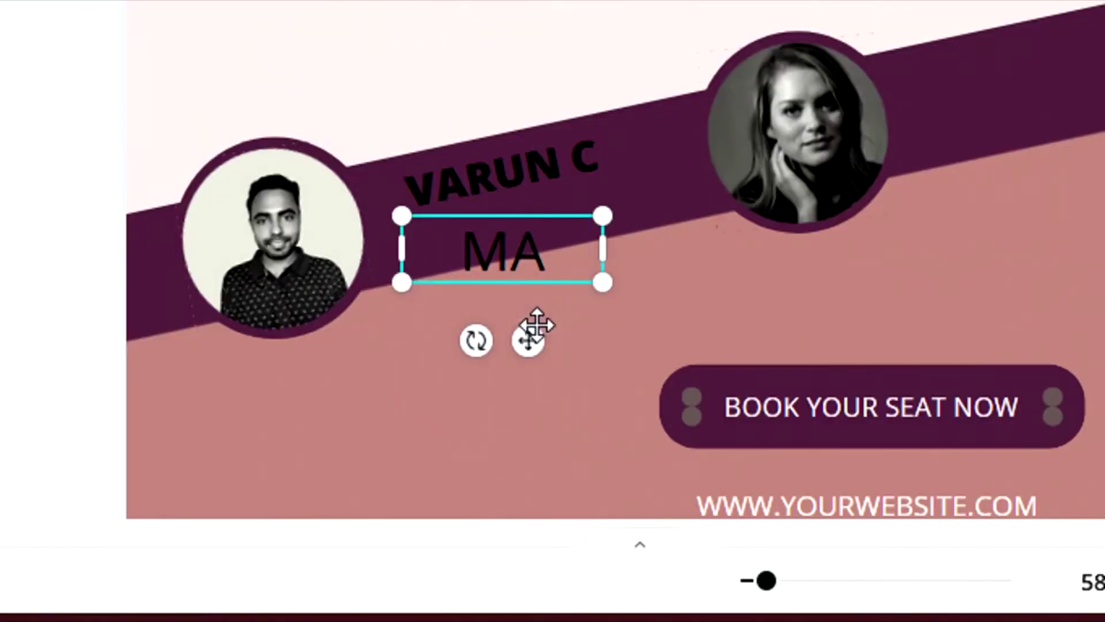
type("rketing expert")
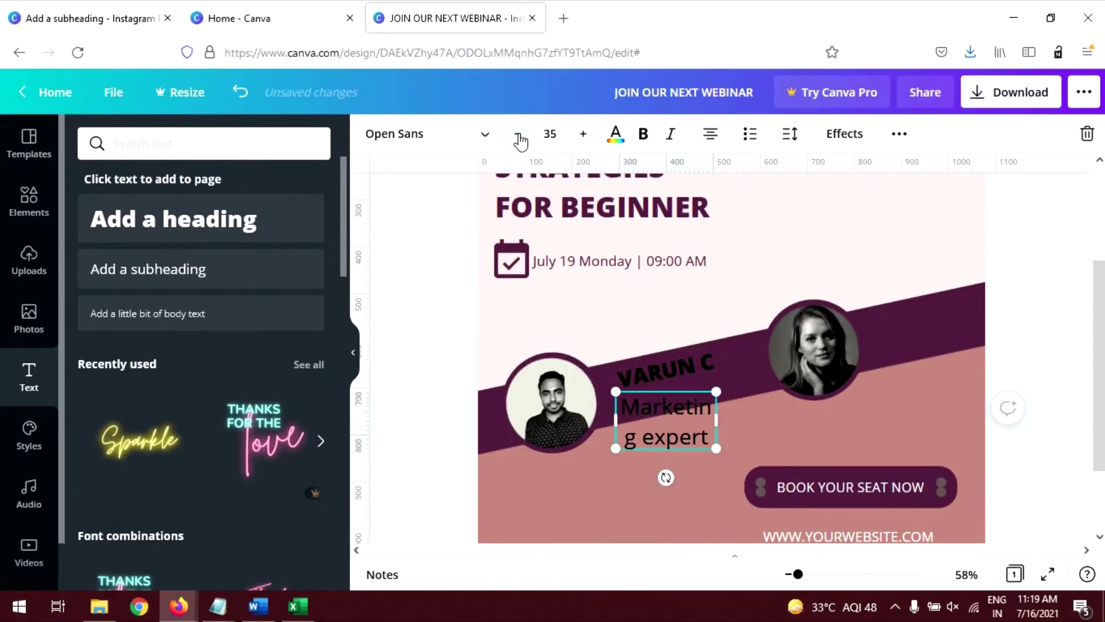
Reduce the "Marketing expert" text to about size 18, fit it on one line and tilt it along the band beneath the name
left_click(521, 141)
left_click(522, 141)
left_click(521, 141)
left_click_drag(716, 444, 764, 419)
left_click(520, 135)
left_click(520, 135)
left_click(520, 136)
left_click(519, 135)
left_click(520, 135)
left_click(520, 135)
left_click_drag(668, 436, 692, 425)
left_click(724, 455)
left_click(706, 299)
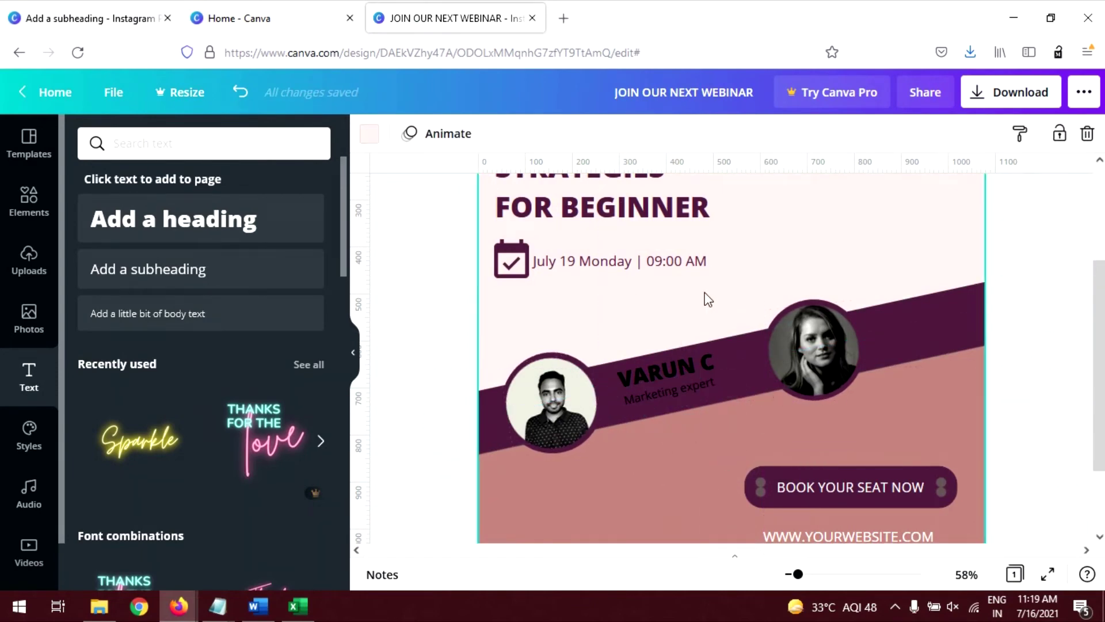
Change the male speaker's name on the band to white
left_click(662, 371)
left_click(615, 134)
left_click(94, 259)
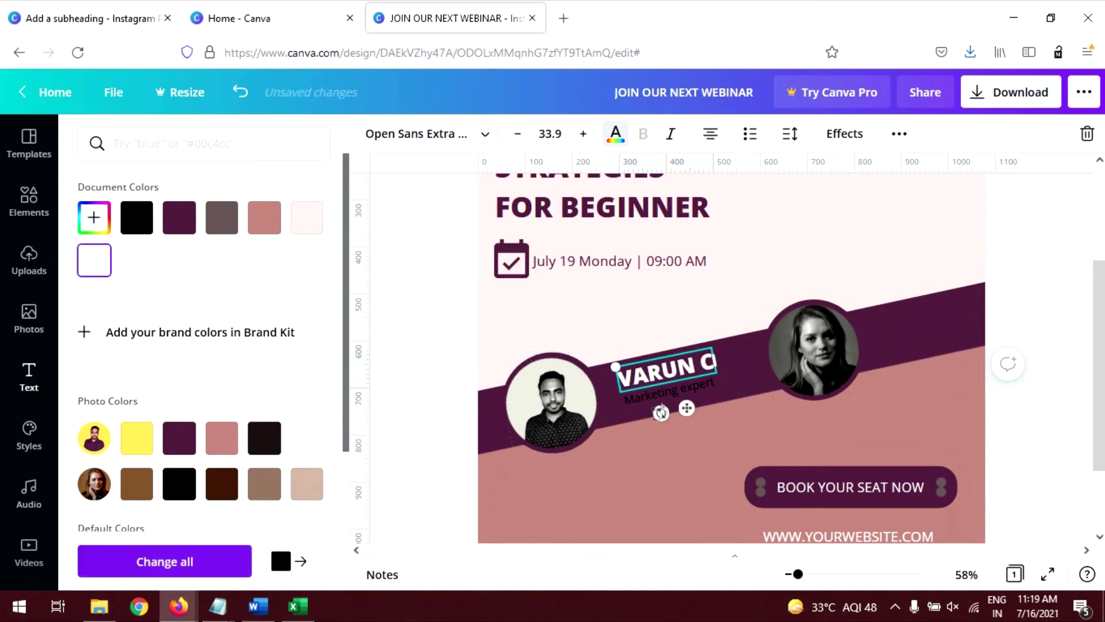
left_click(726, 350)
Change the "Marketing expert" text on the band to dusty pink
left_click(669, 393)
left_click(615, 133)
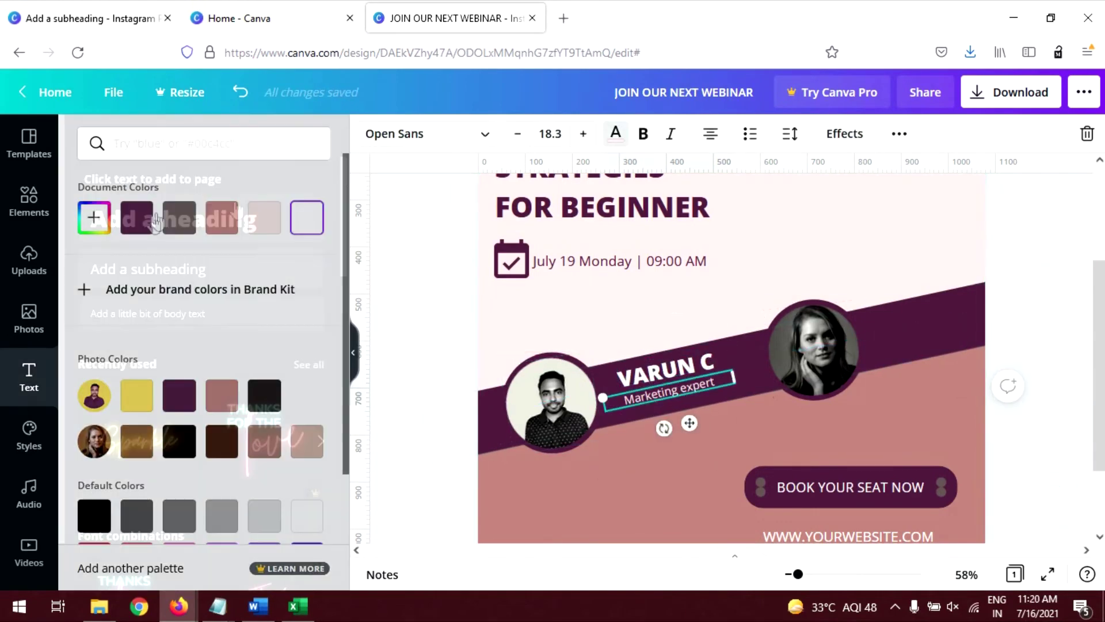
left_click(226, 223)
left_click(689, 395)
left_click(684, 365)
left_click(740, 389)
left_click(713, 320)
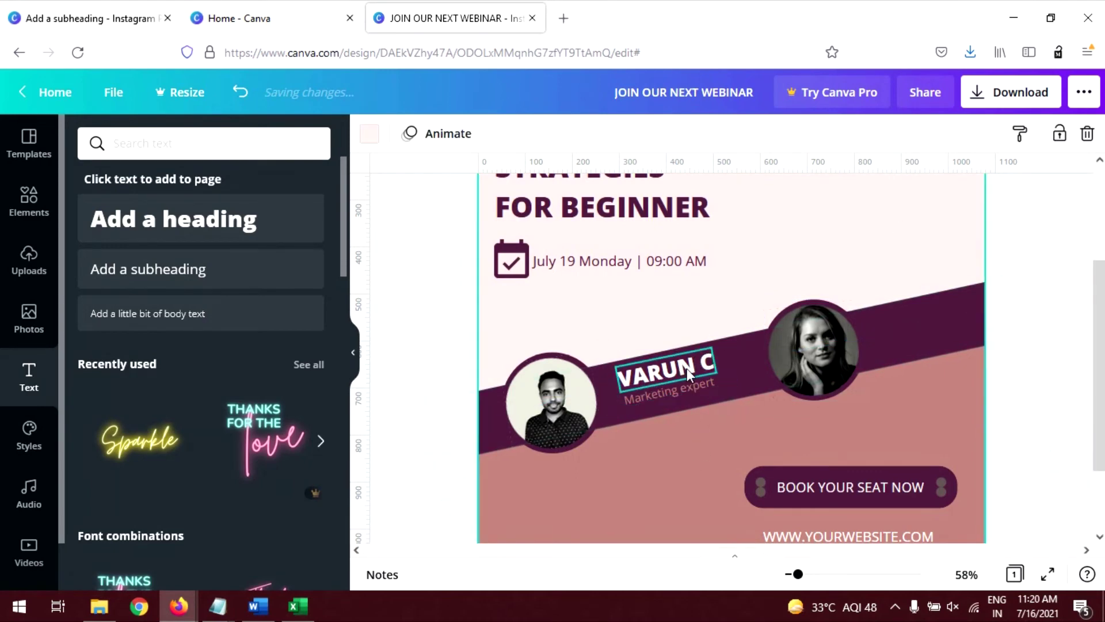
Try to duplicate the male speaker's name and "Marketing expert" caption together
left_click(686, 368)
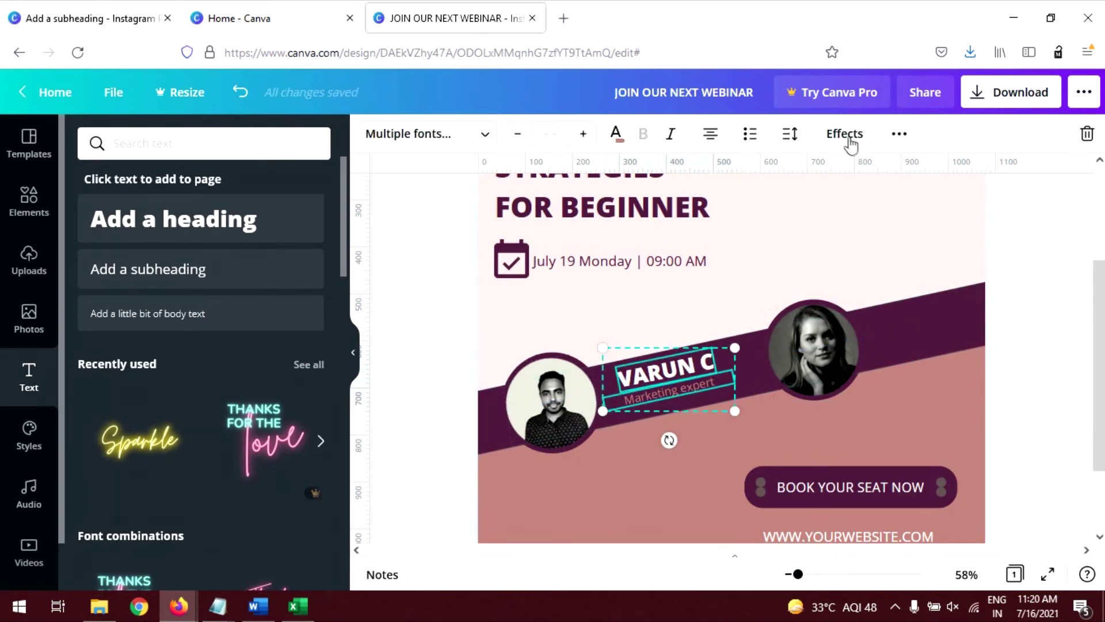
left_click_drag(699, 369, 711, 415)
key("ctrl+z")
left_click(716, 403)
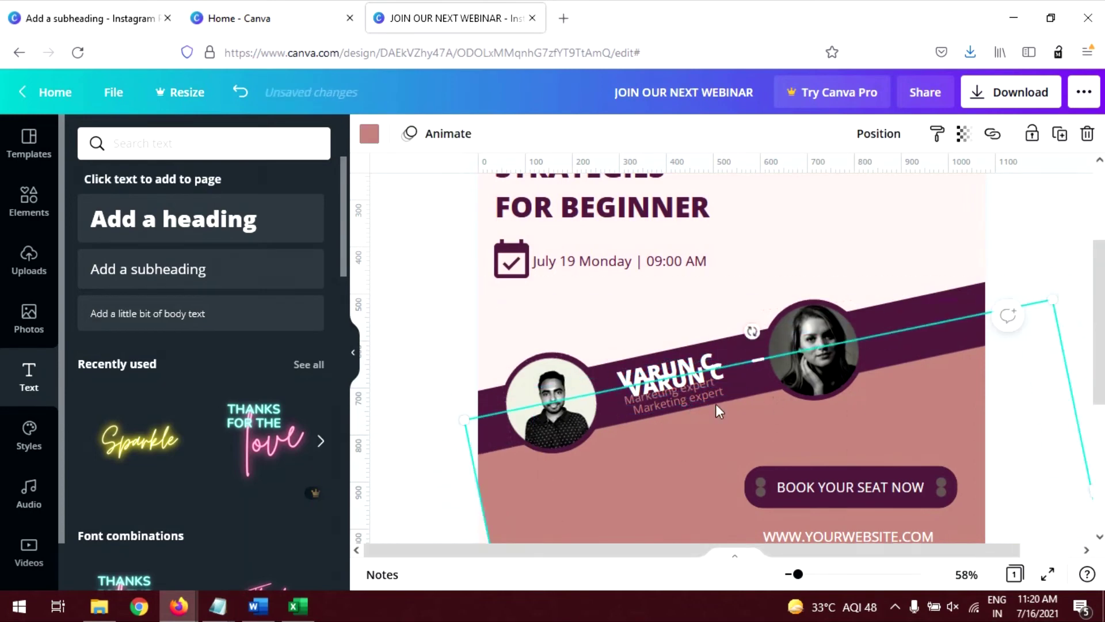
left_click(702, 379)
left_click_drag(702, 379, 713, 368)
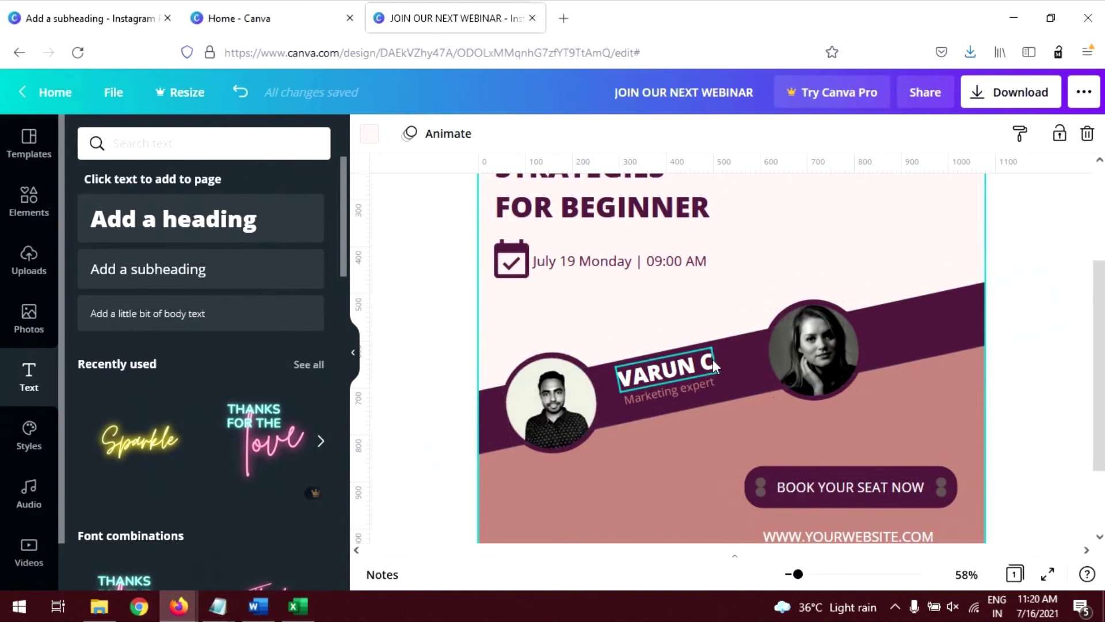
Copy the male speaker's name and "Marketing expert" caption onto the band beside the female speaker's portrait
right_click(714, 366)
left_click(743, 309)
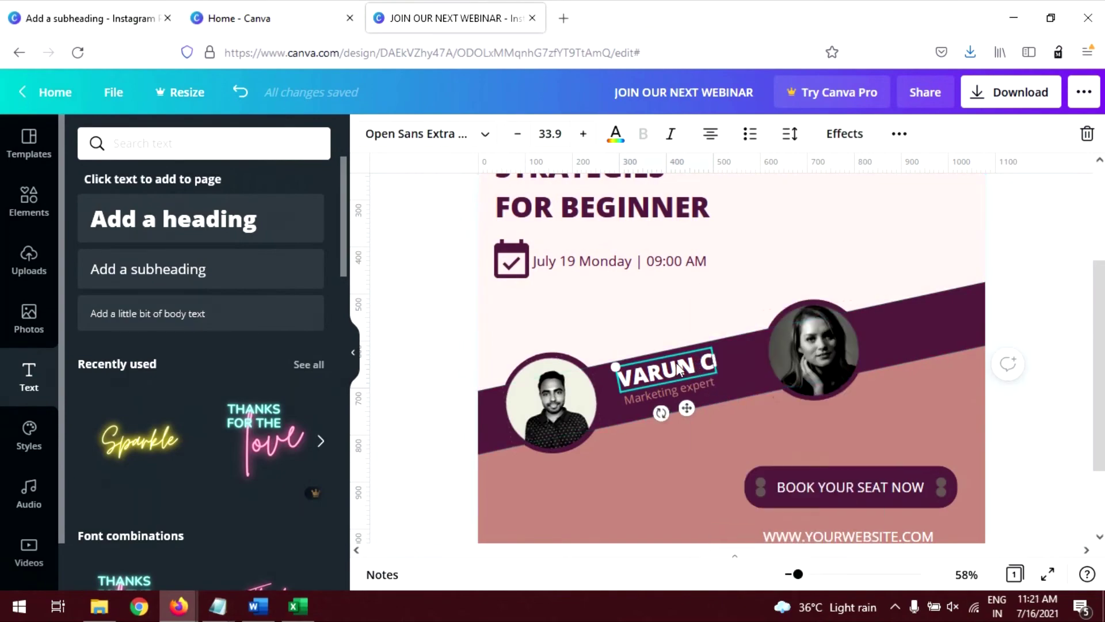
key("Escape")
key("ctrl+z")
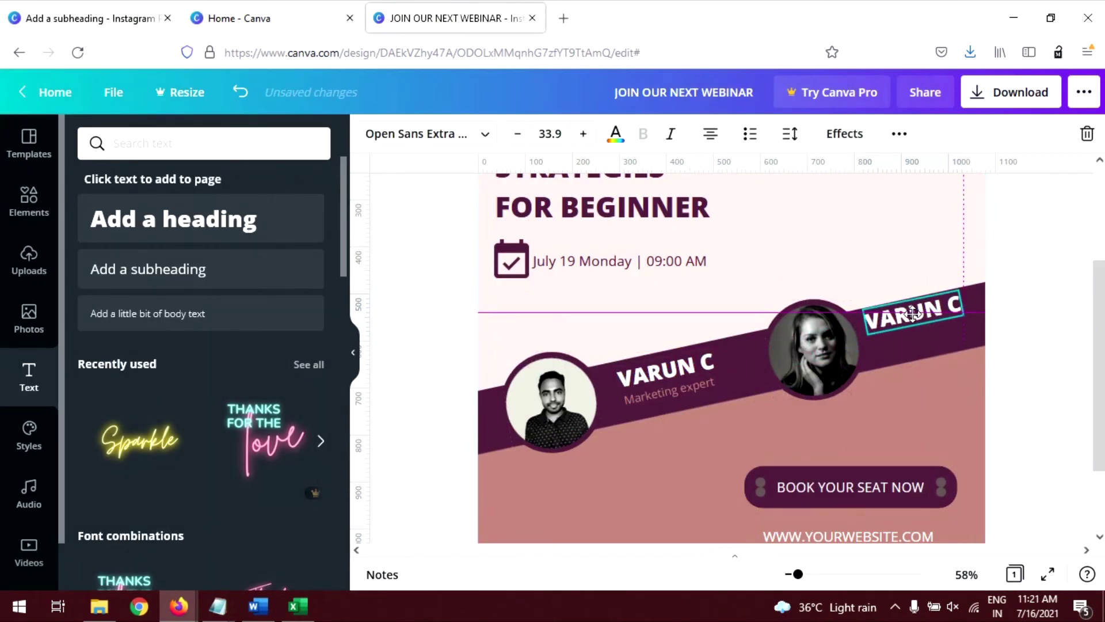
left_click(701, 399)
key("ctrl+y")
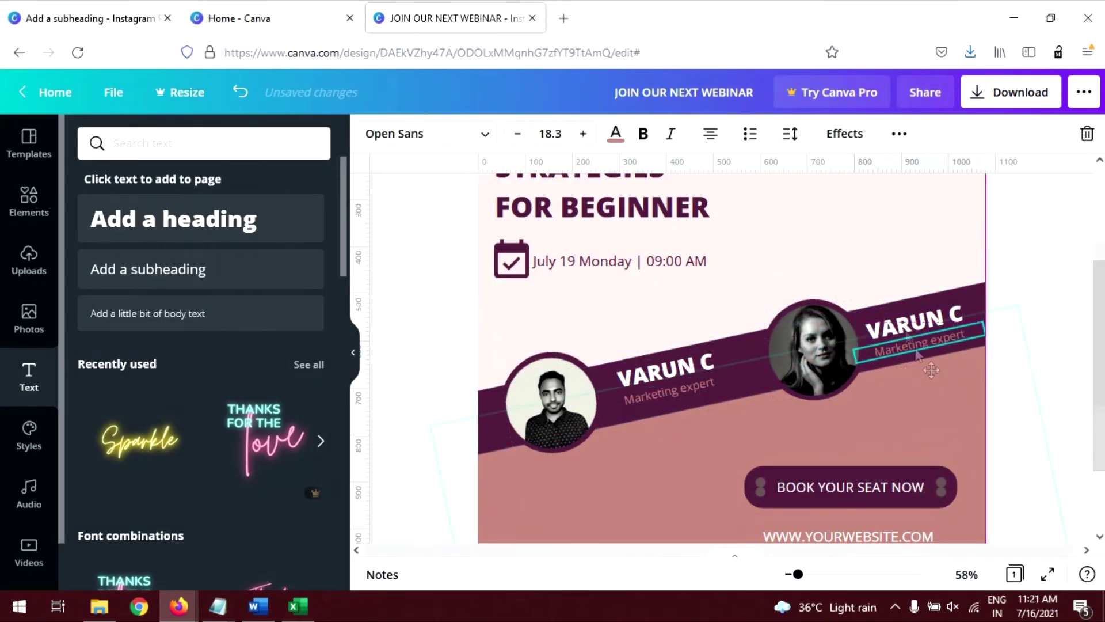
Replace the copied name beside the woman's portrait with the female speaker's name
left_click(907, 319)
type("ANNA K")
left_click(804, 239)
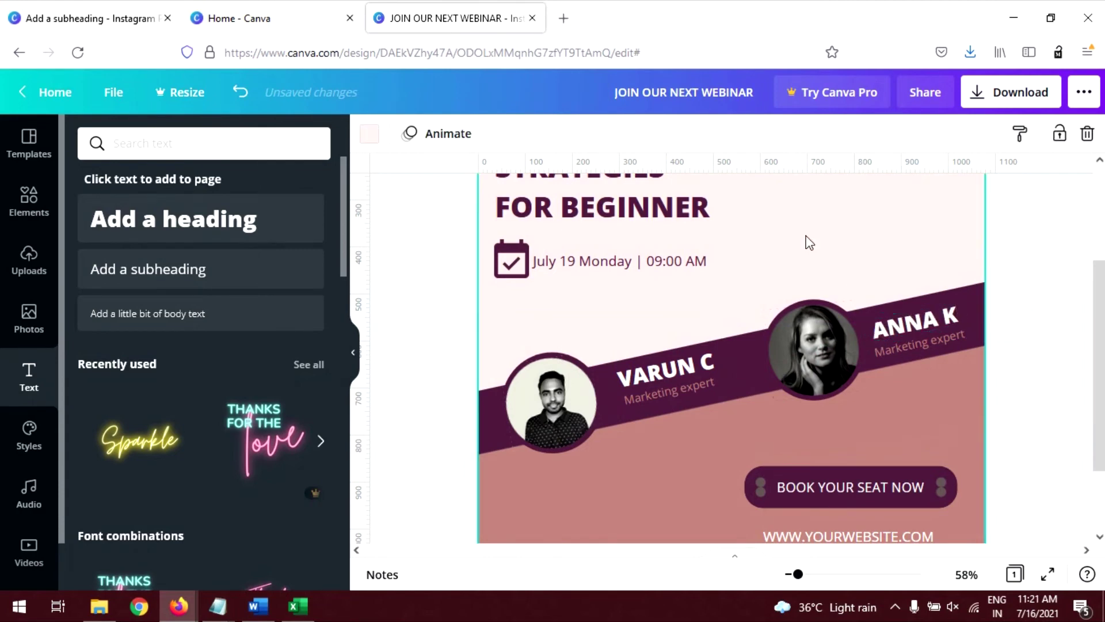
left_click(915, 322)
left_click(949, 341)
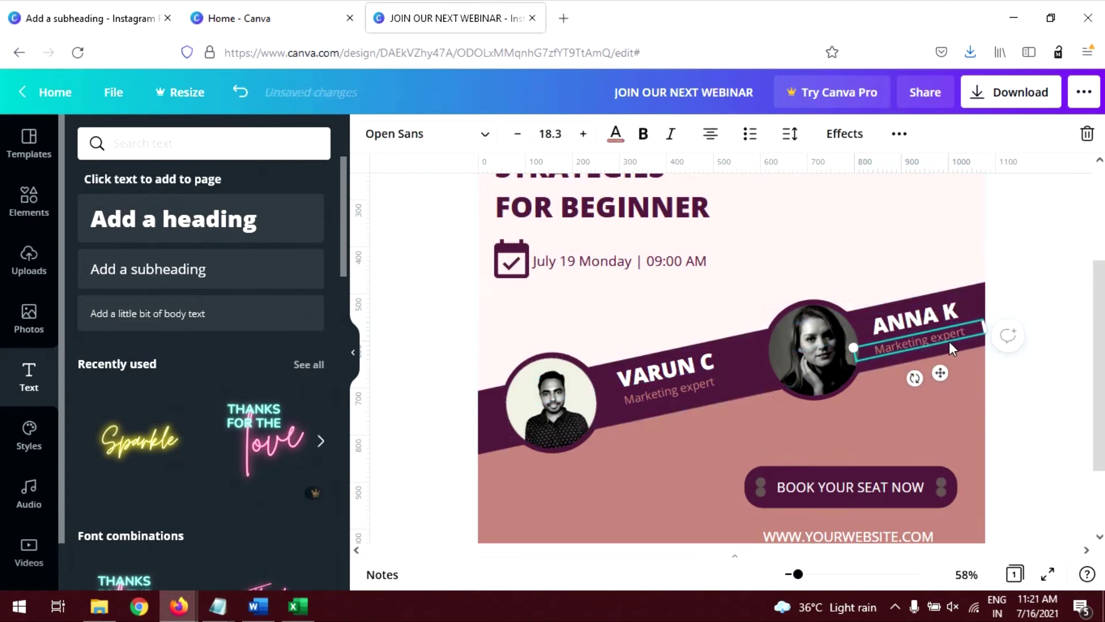
Hide the side panel and review the finished webinar post in full screen
left_click(782, 258)
scroll(782, 258, "up", 3)
scroll(782, 258, "down", 2)
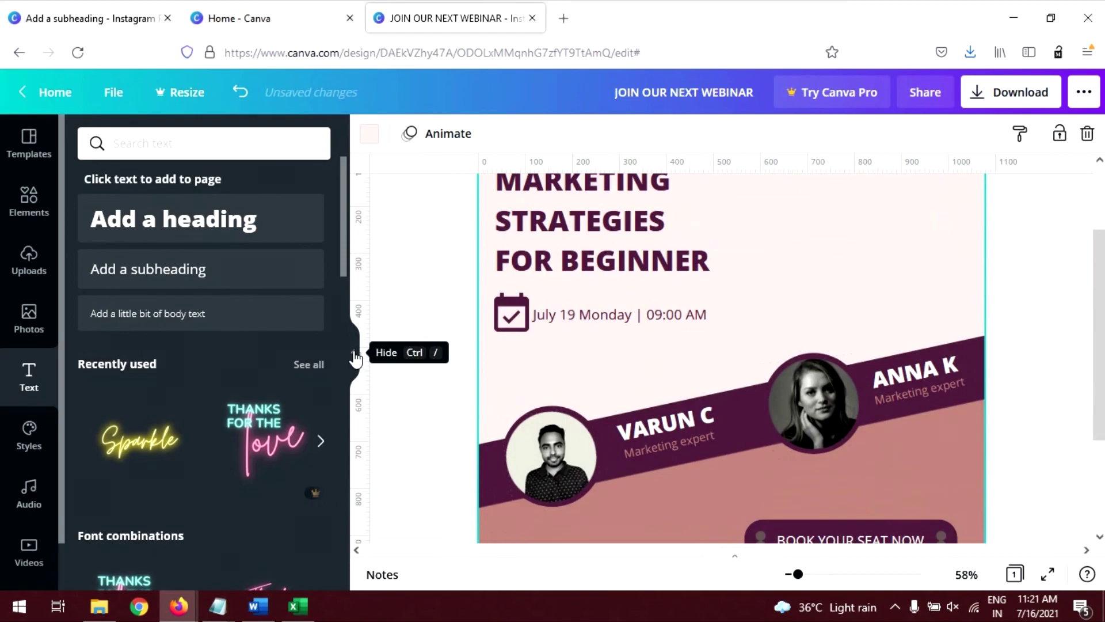
left_click(353, 352)
scroll(574, 344, "down", 2)
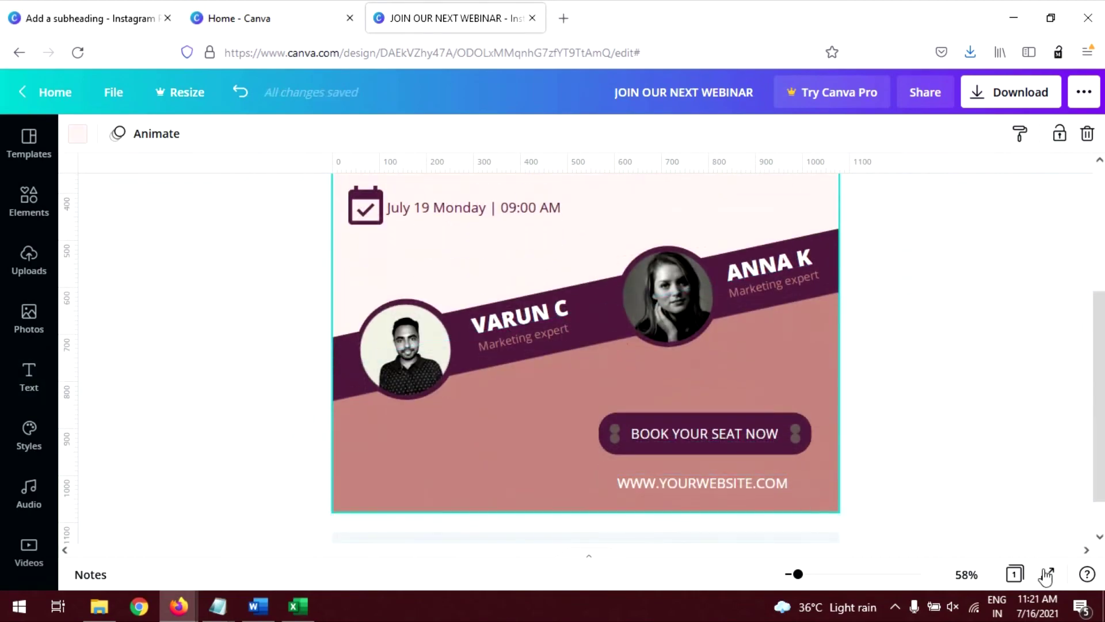
left_click(1047, 574)
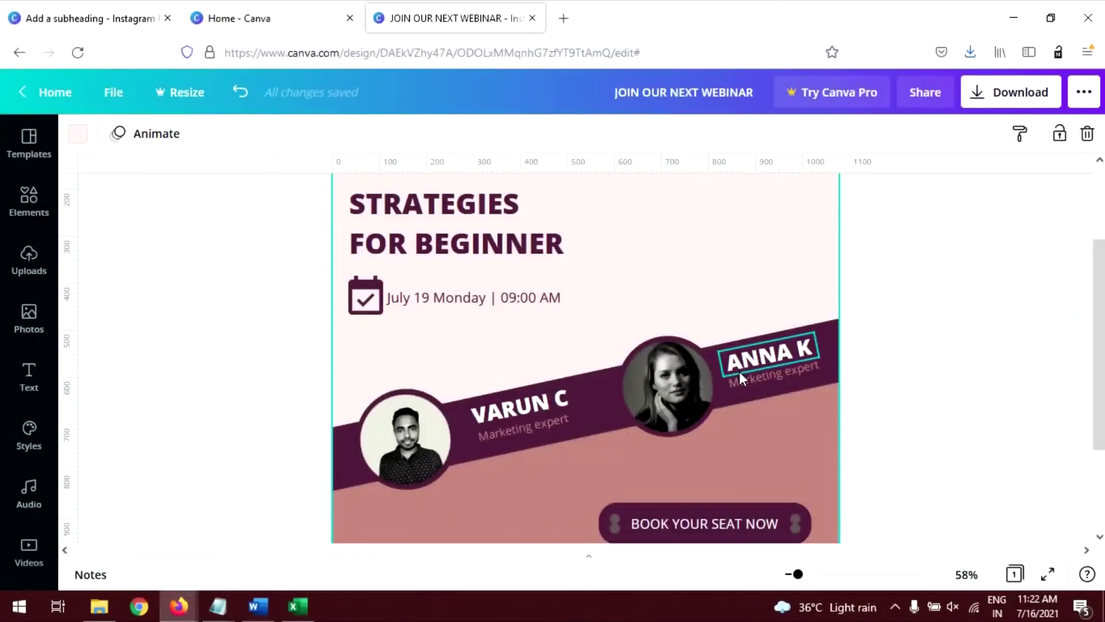
Compare the webinar post with the other Instagram design open in a separate browser tab
left_click(284, 8)
left_click(137, 8)
left_click(403, 9)
left_click(126, 7)
left_click(458, 8)
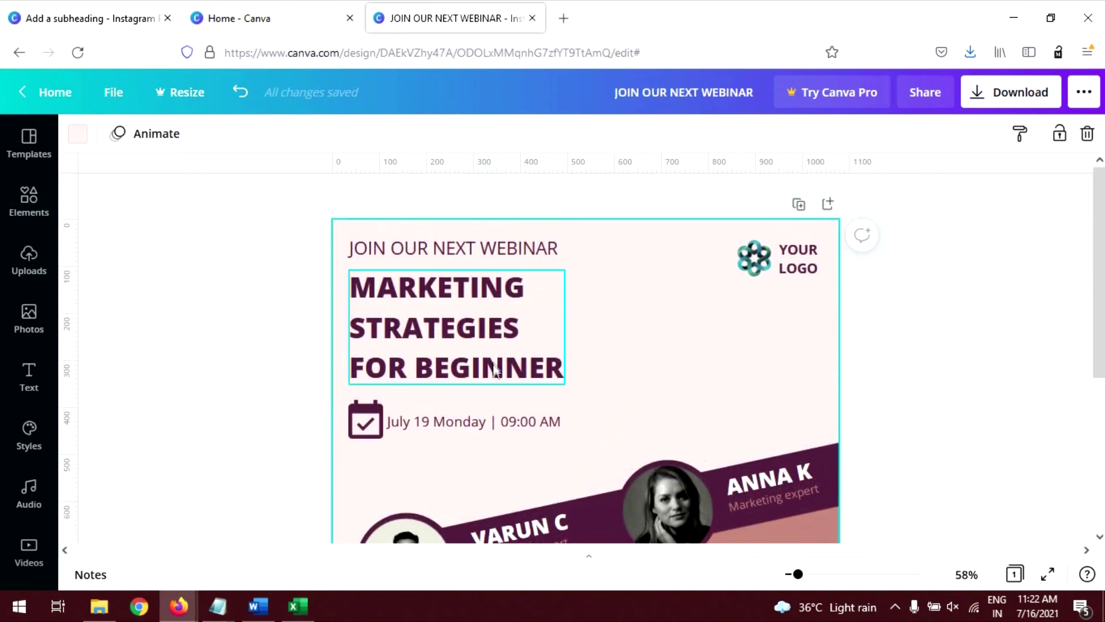
scroll(498, 367, "down", 3)
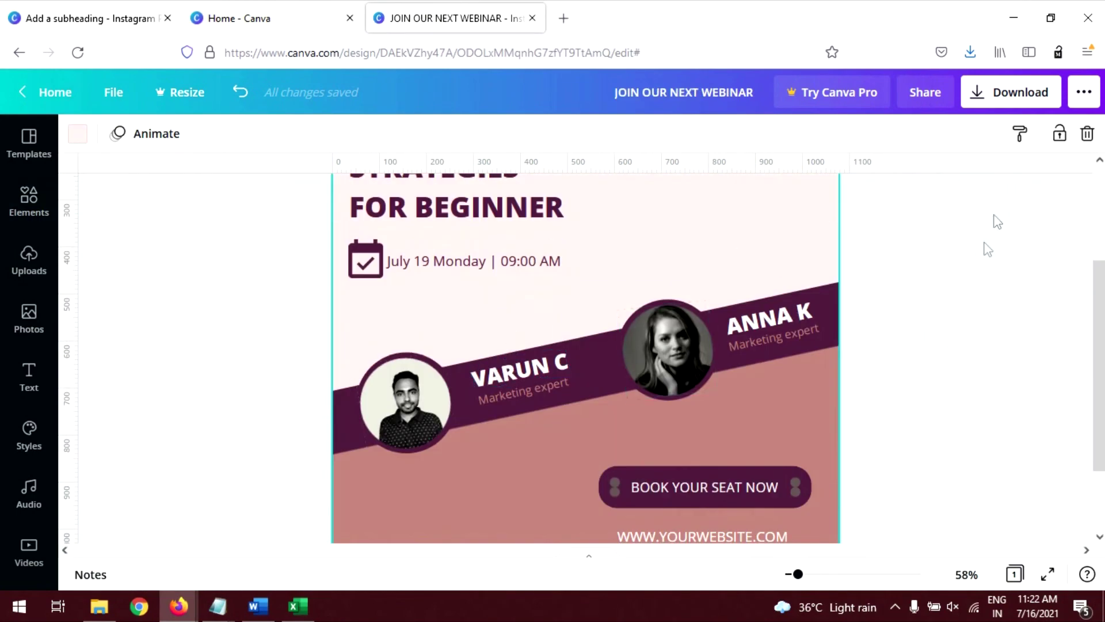
Download the post as a PNG image, save the file and dismiss the referral offer
left_click(997, 102)
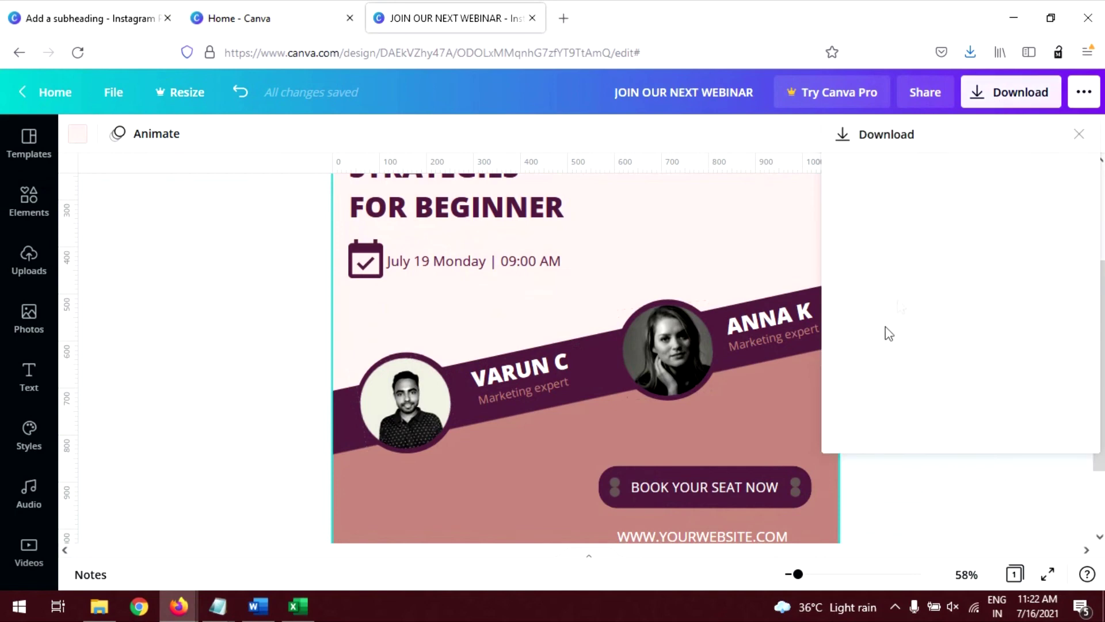
left_click(982, 475)
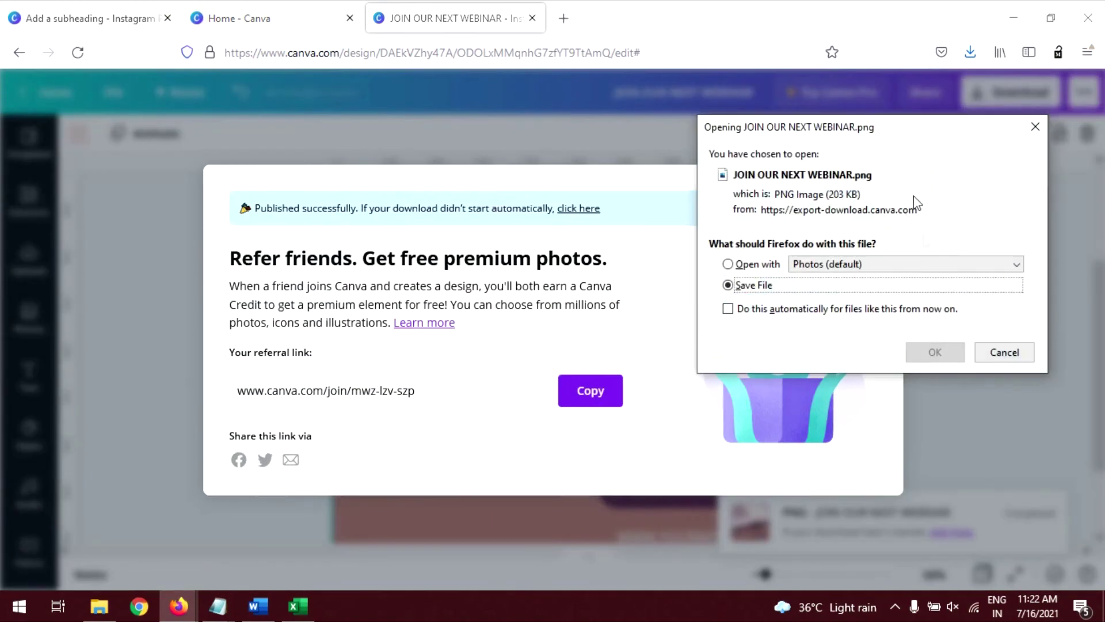
left_click(933, 352)
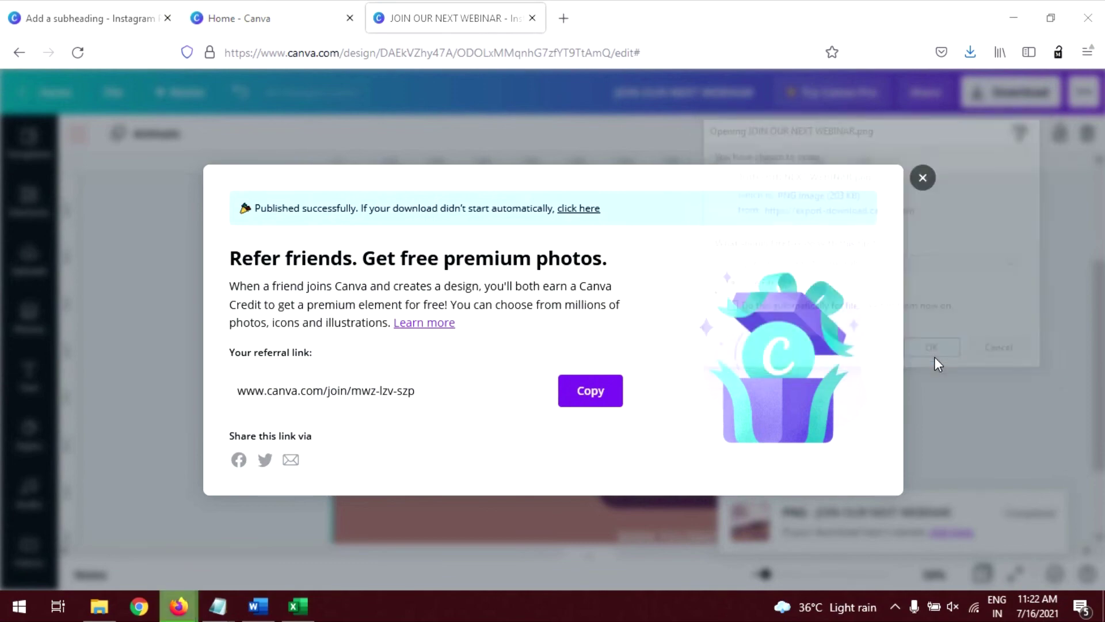
left_click(923, 178)
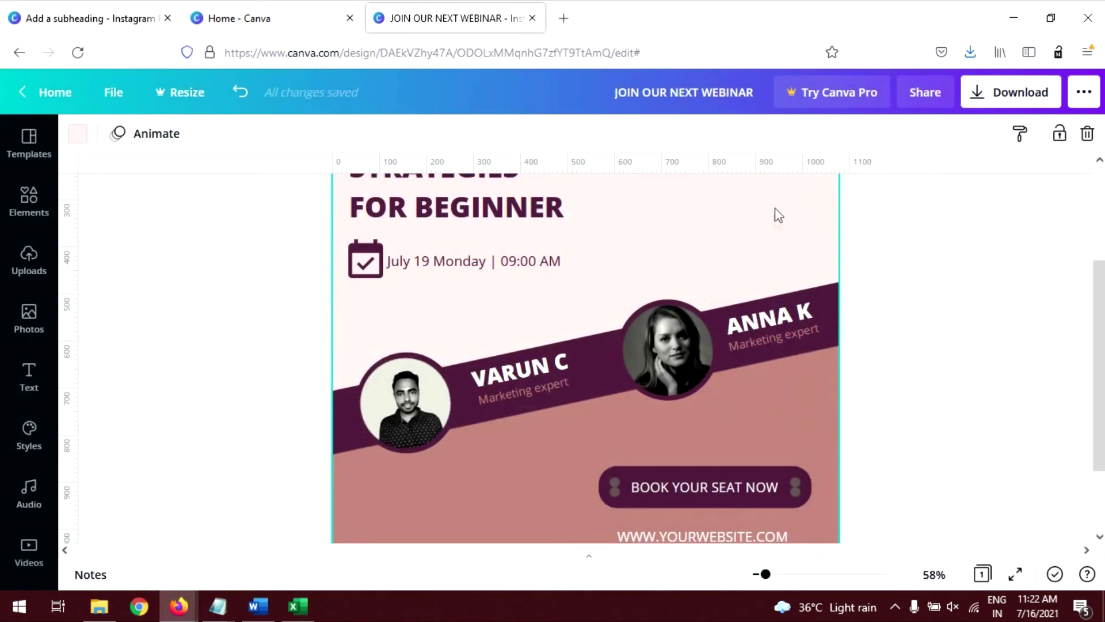